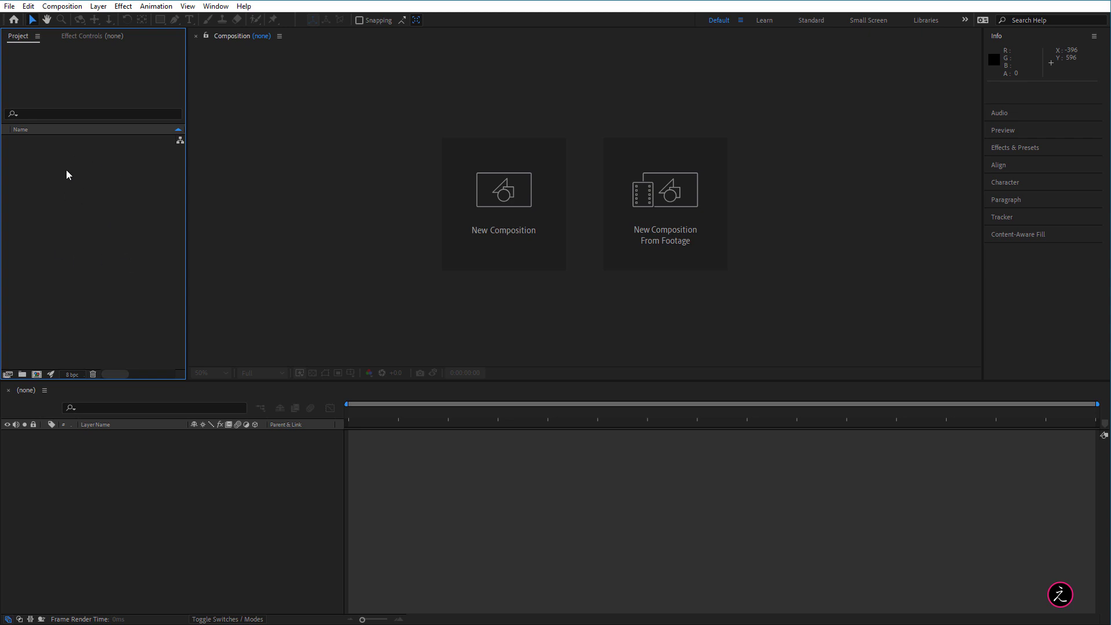
Import Greek.Motif.AE.ai as a composition that retains layer sizes.
right_click(67, 171)
mouse_move(191, 226)
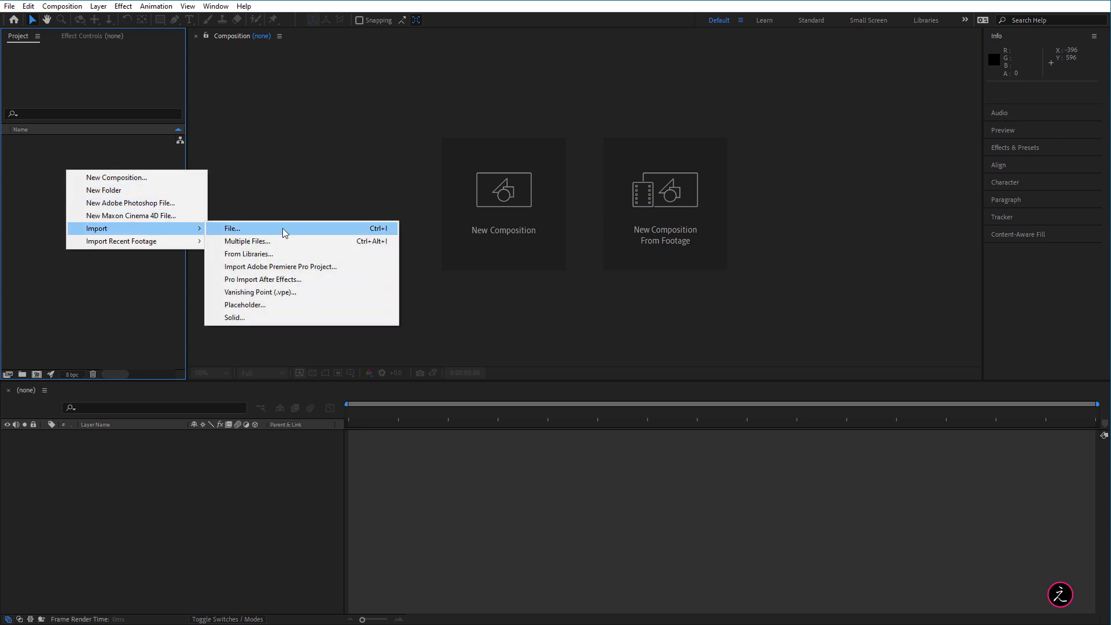
click(293, 229)
click(305, 123)
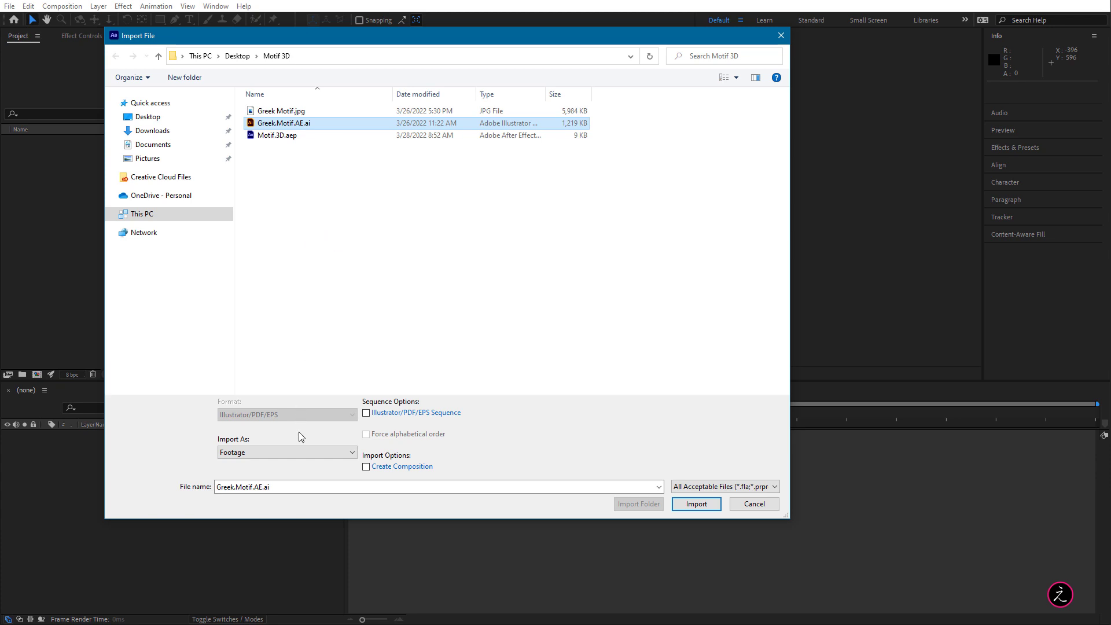
click(351, 454)
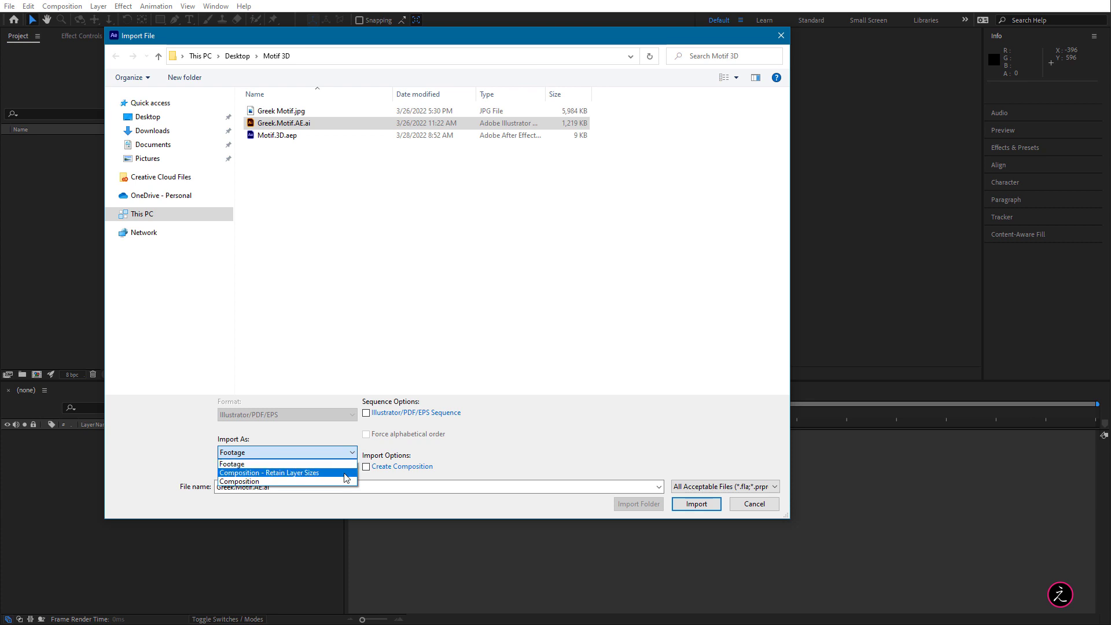
click(345, 473)
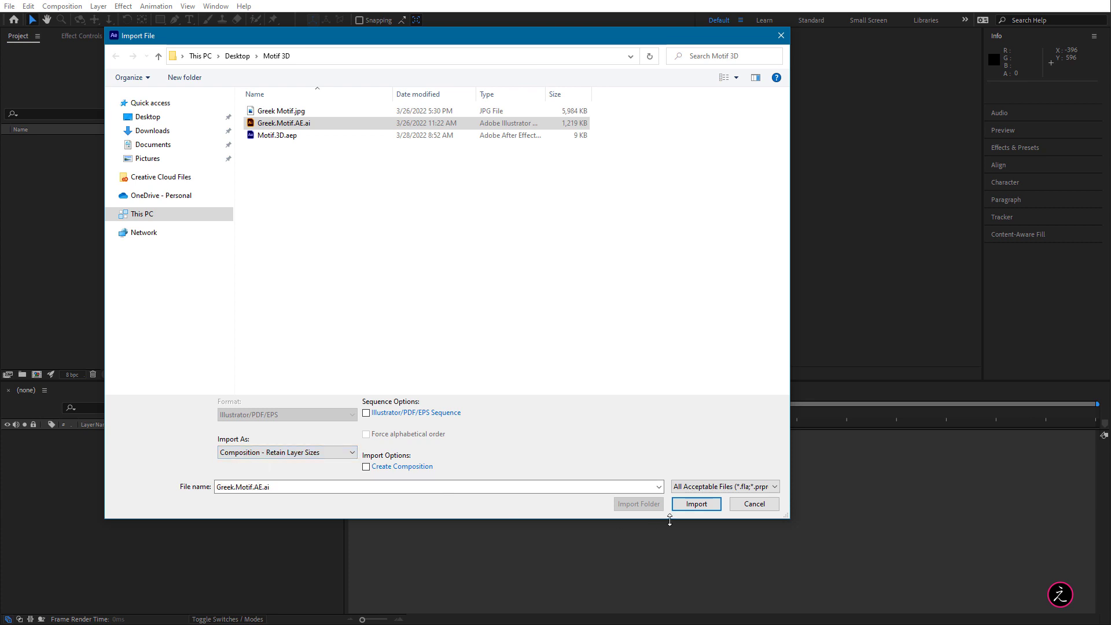
click(689, 505)
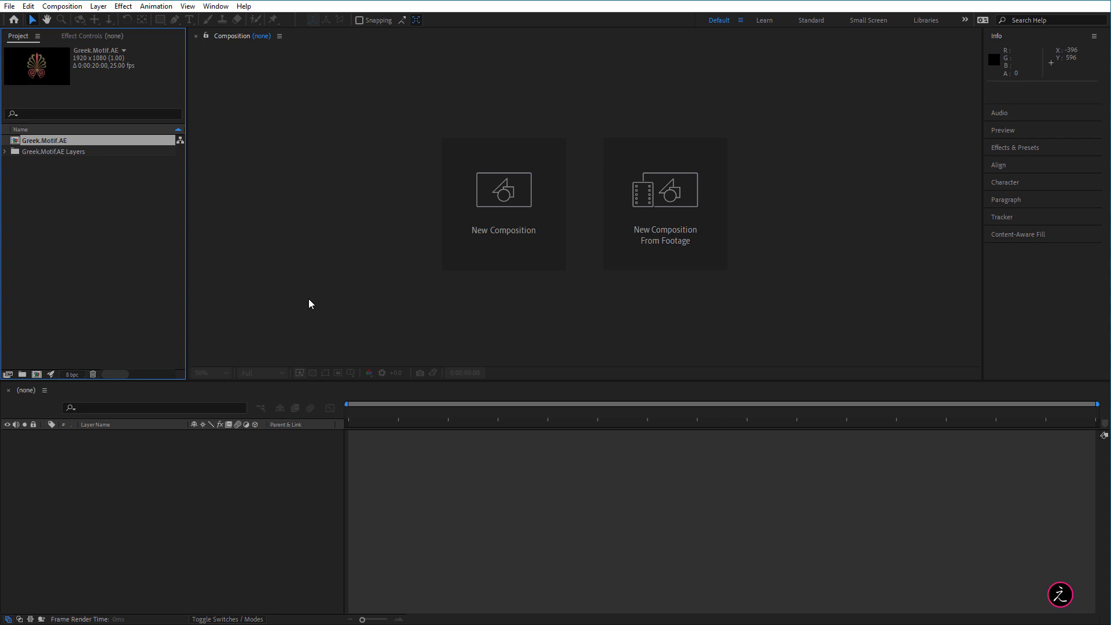
Open the Greek.Motif.AE composition and create shapes from all its vector layers, Path 1 through Path 13 Stroke.
double_click(17, 143)
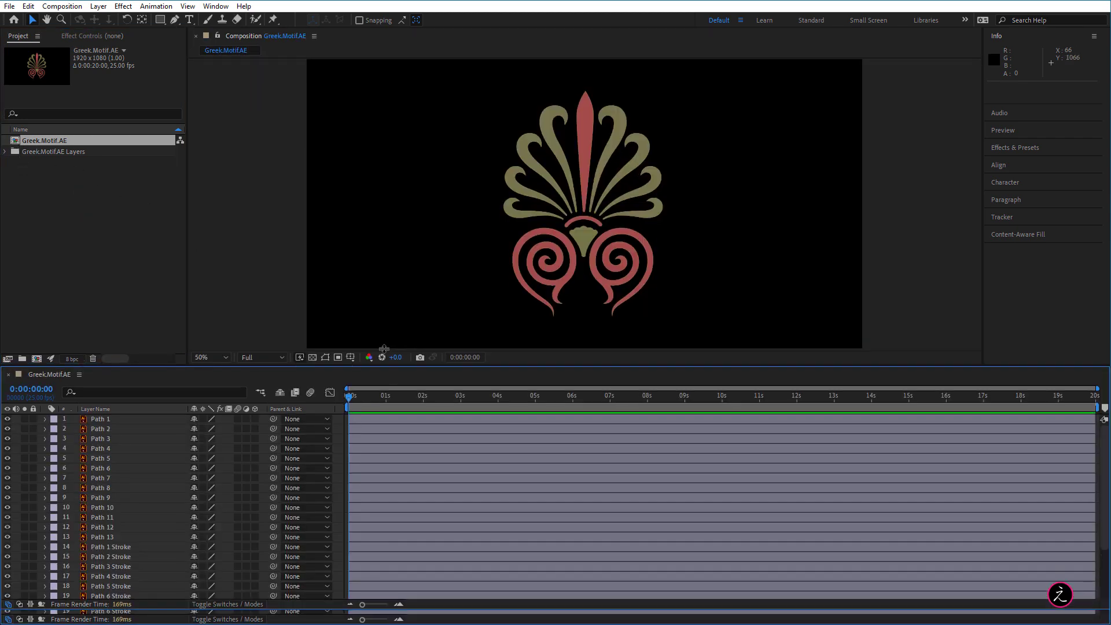
drag(383, 386, 382, 301)
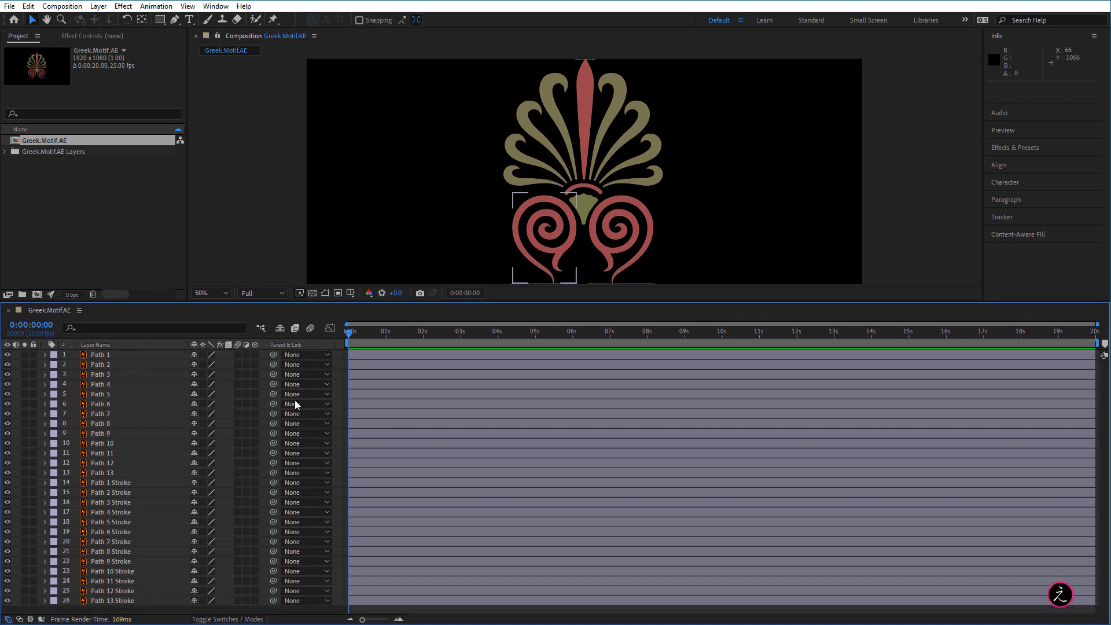
click(135, 357)
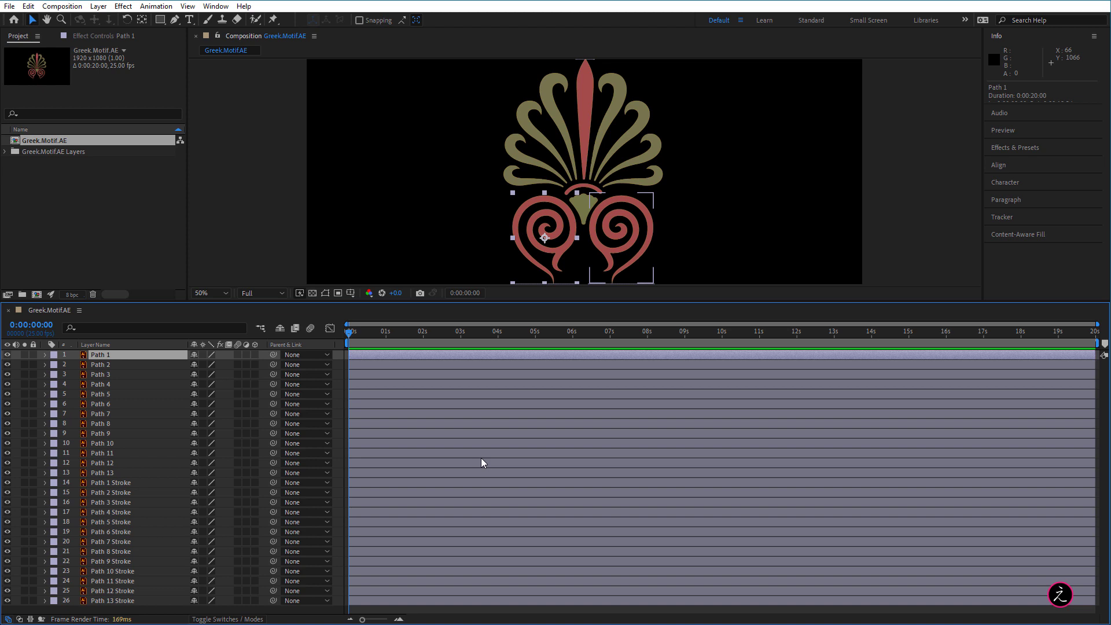
shift+click(154, 602)
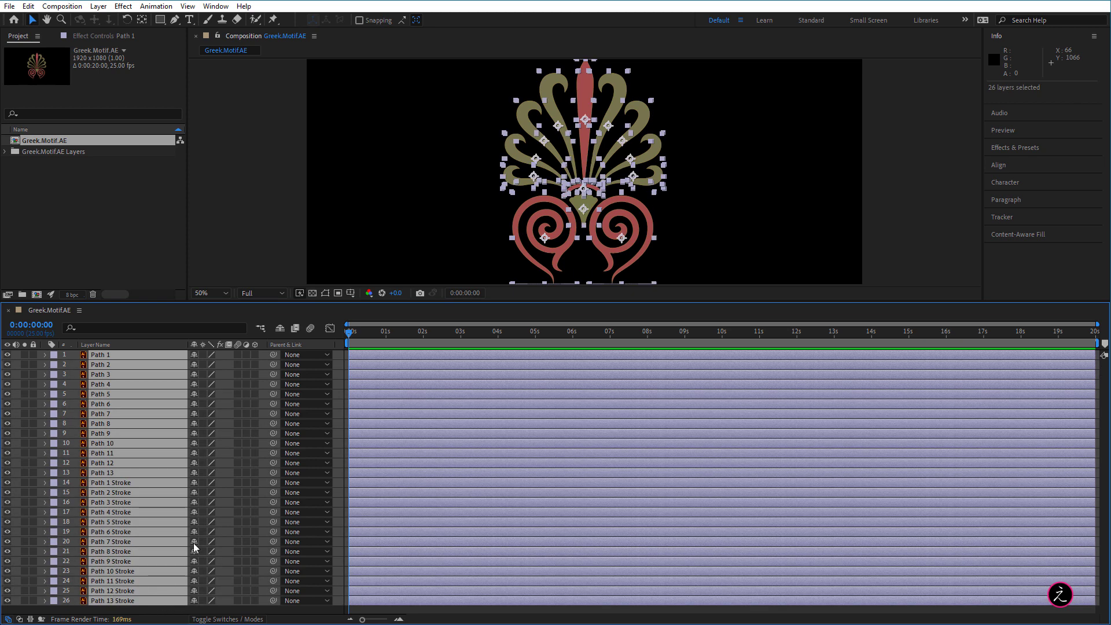
click(99, 7)
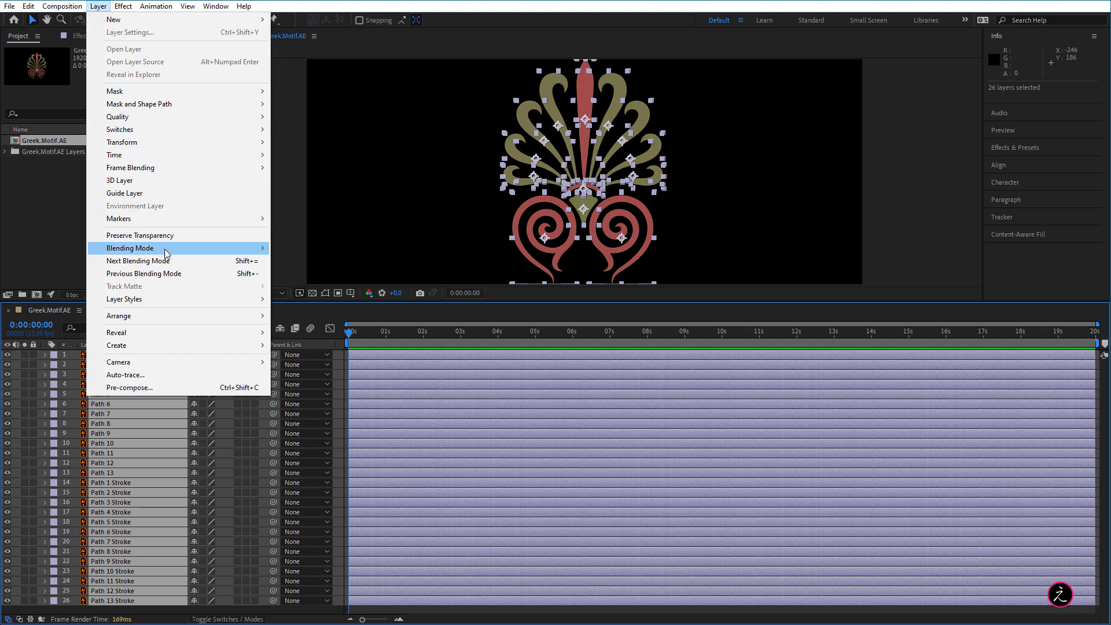
mouse_move(186, 346)
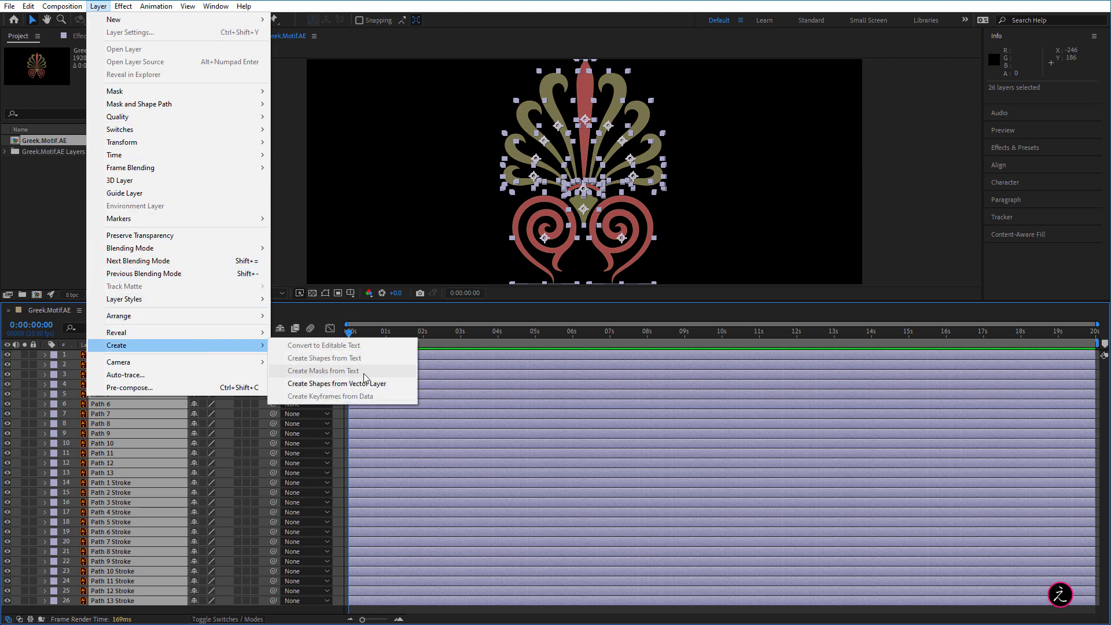
click(408, 385)
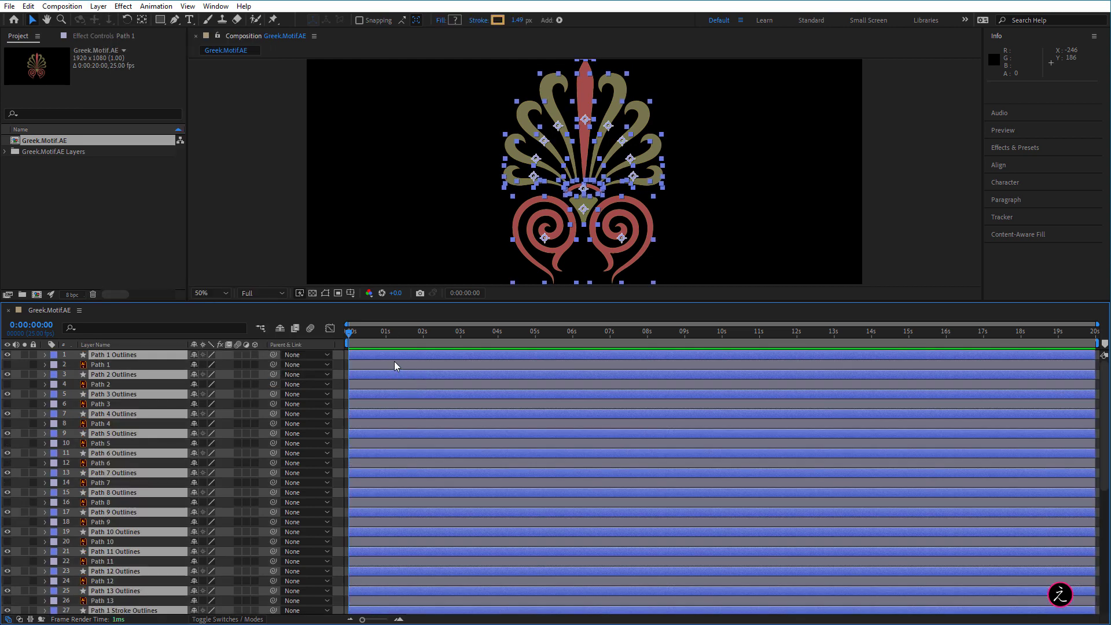
Delete the original Illustrator layers Path 1 to Path 5, keeping their outline shape layers.
click(103, 366)
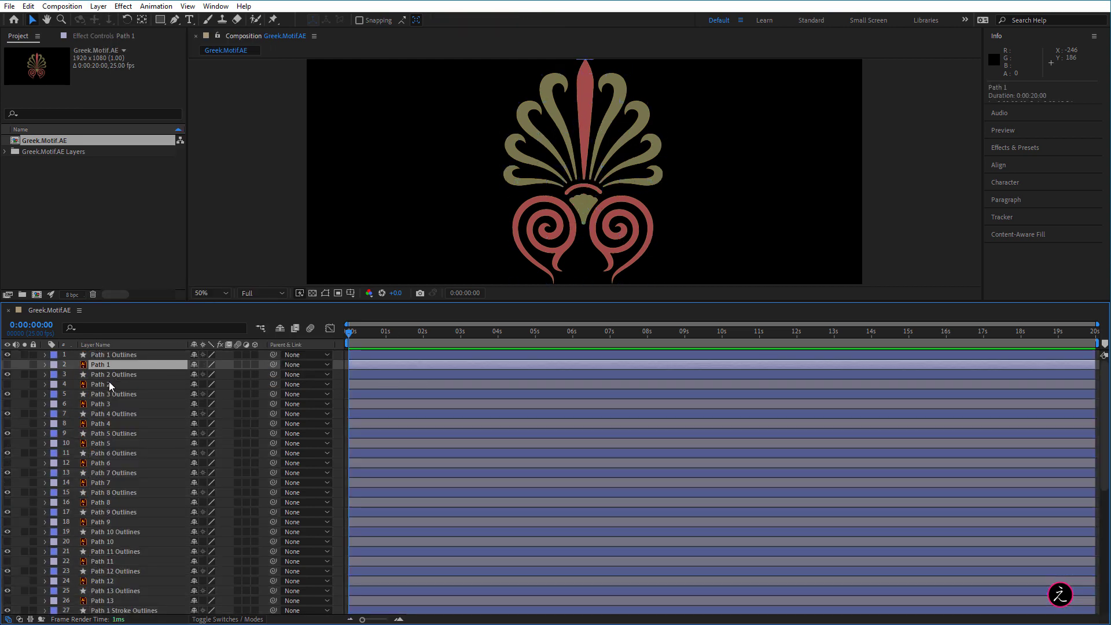
ctrl+click(110, 384)
ctrl+click(114, 404)
ctrl+click(118, 424)
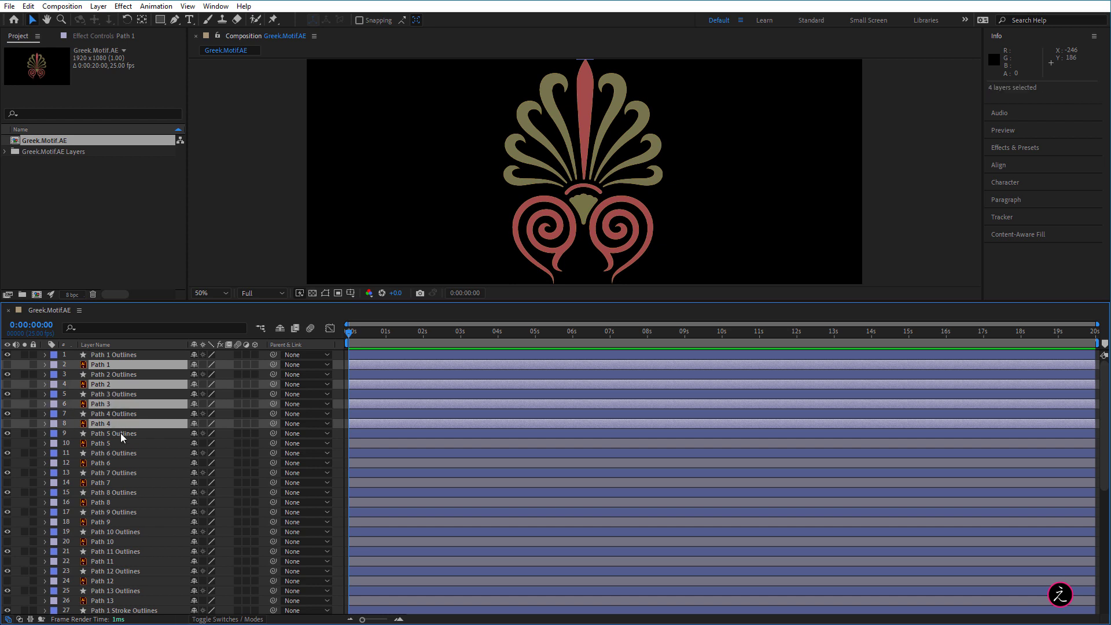
ctrl+click(122, 443)
key(Delete)
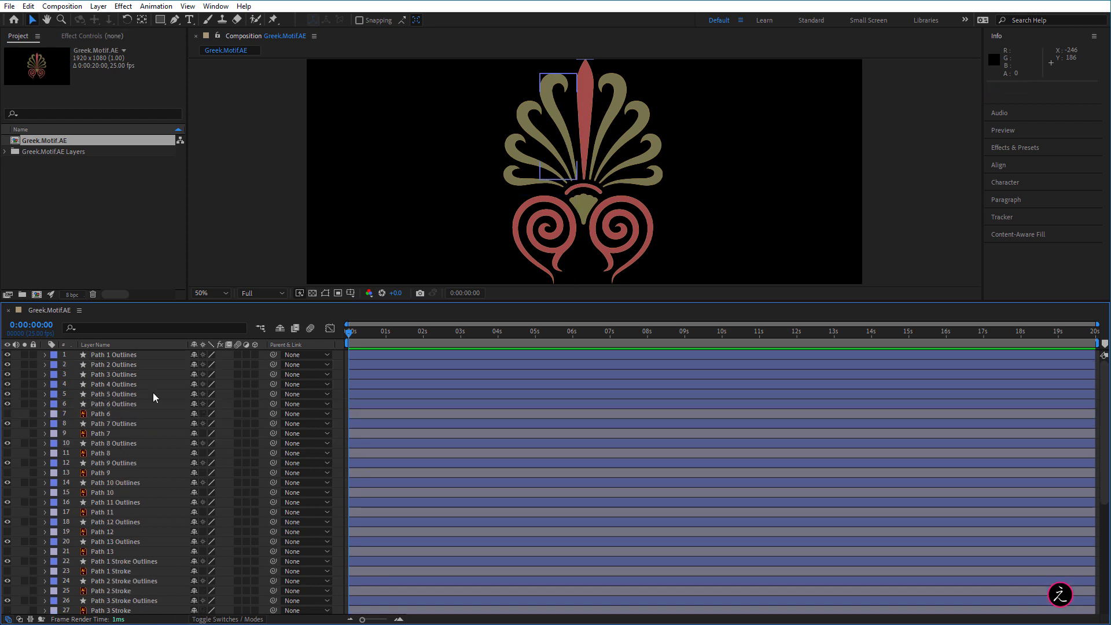
Rename the Path 1 Outlines layer to Path 1 and deselect it.
click(145, 357)
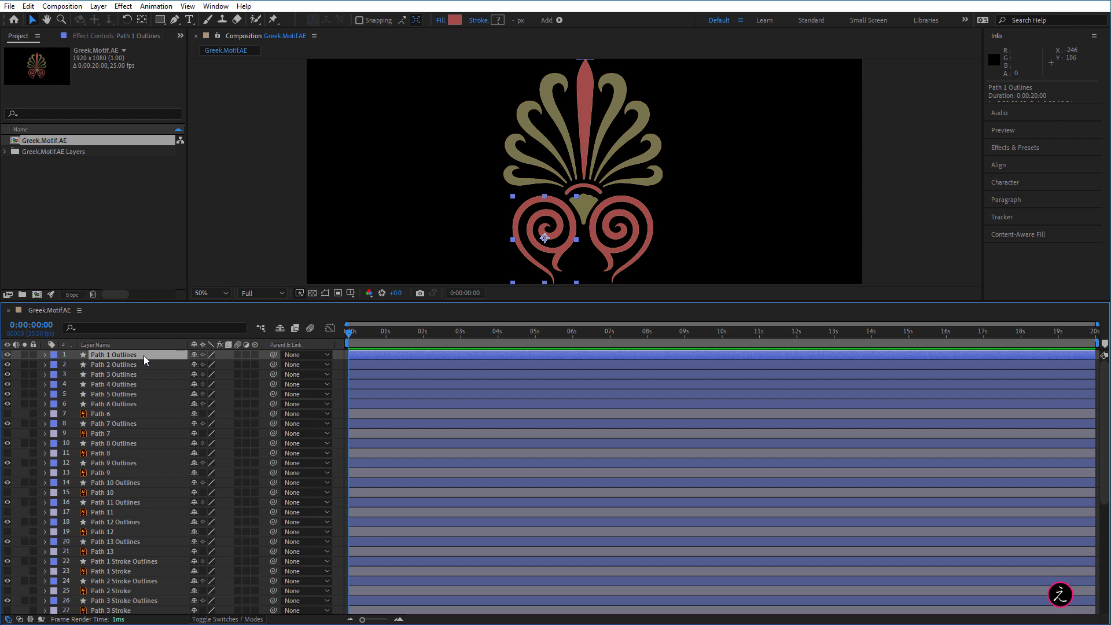
key(Return)
key(Right)
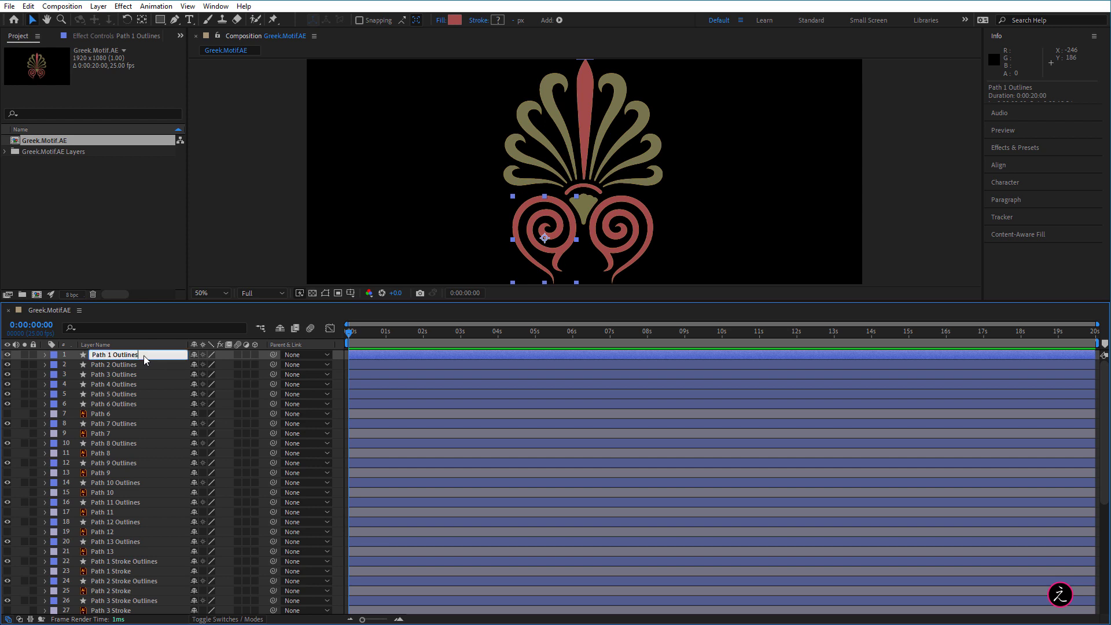
key(BackSpace)
key(BackSpace)
key(BackSpace)
key(BackSpace)
key(BackSpace)
key(BackSpace)
key(BackSpace)
key(BackSpace)
key(BackSpace)
key(Return)
click(393, 396)
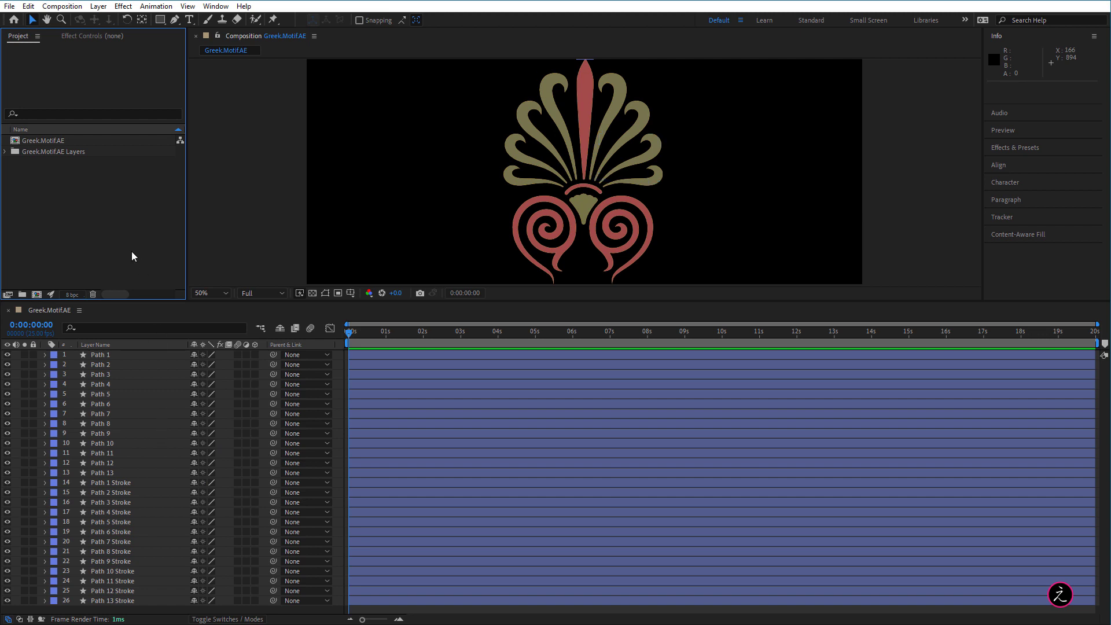
Import the Greek Motif.jpg background image into the project.
right_click(96, 198)
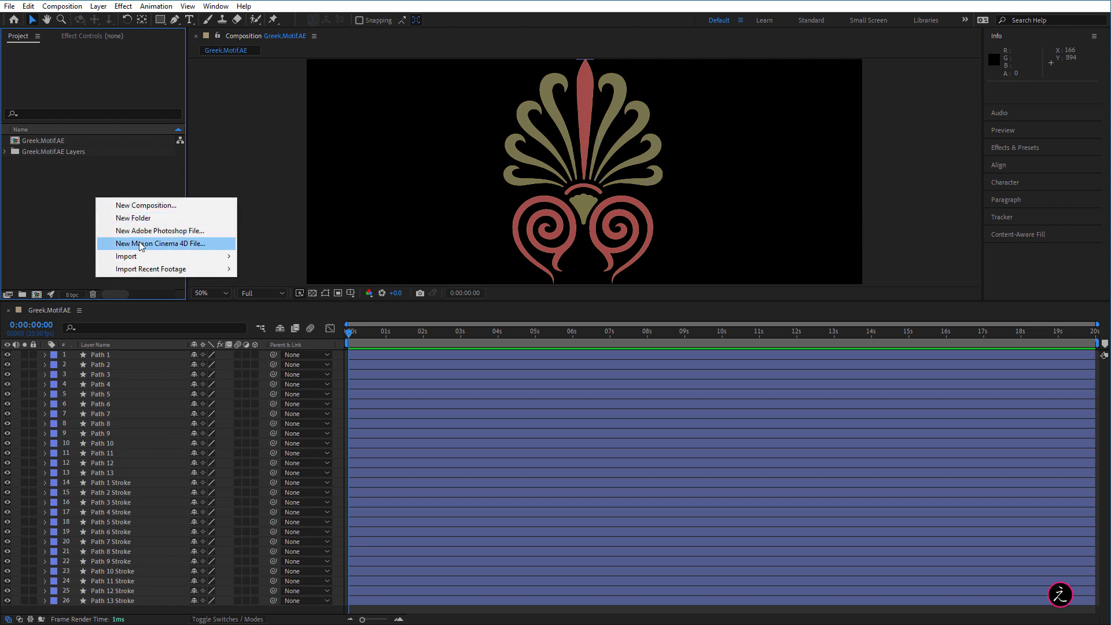
mouse_move(147, 258)
click(282, 252)
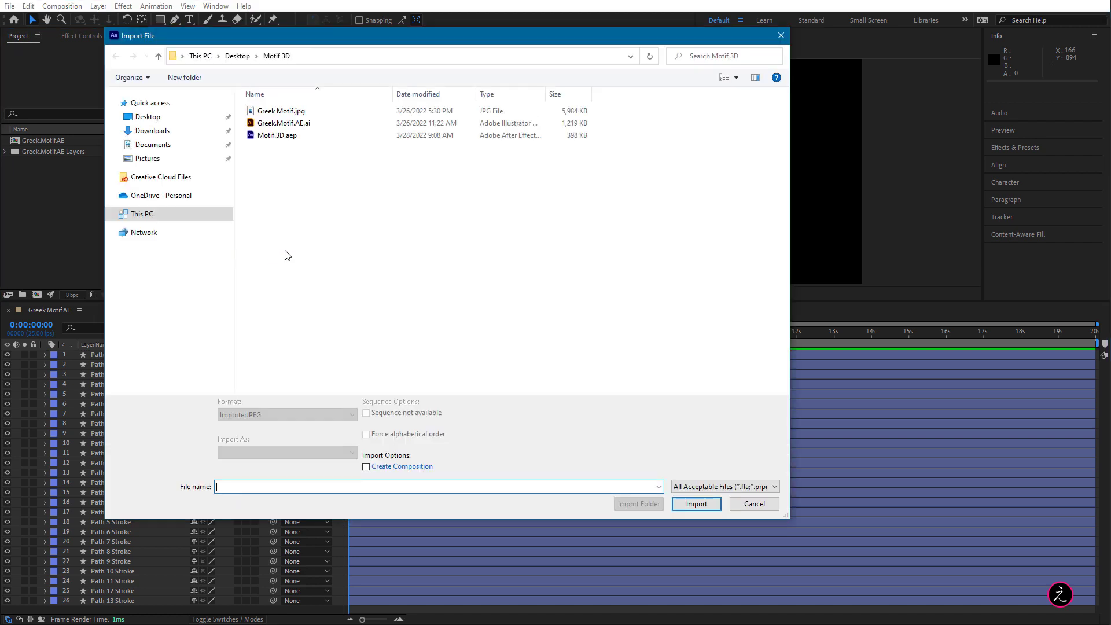
click(281, 111)
click(696, 503)
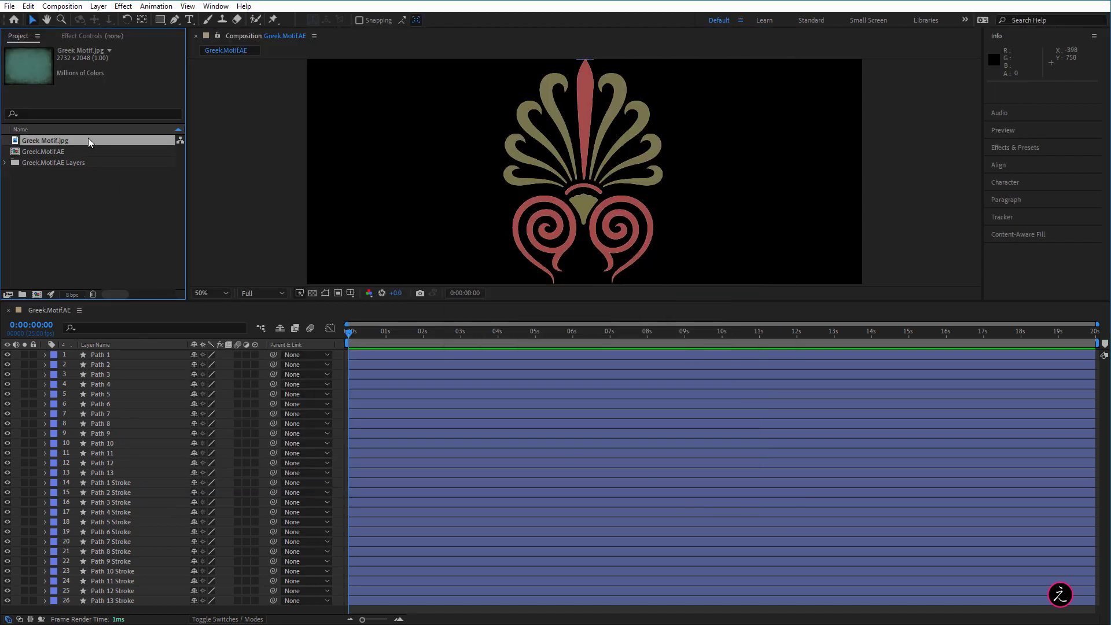
Add Greek Motif.jpg to the composition beneath all the path layers and lock it.
mouse_move(89, 142)
mouse_down()
mouse_move(141, 488)
mouse_move(143, 608)
mouse_up()
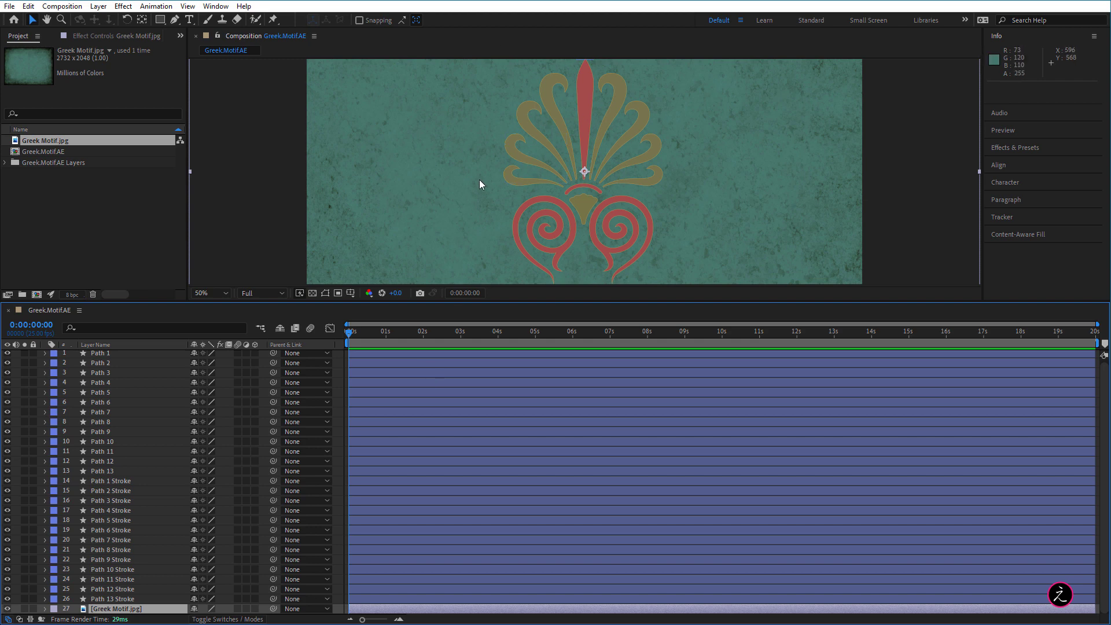
click(33, 608)
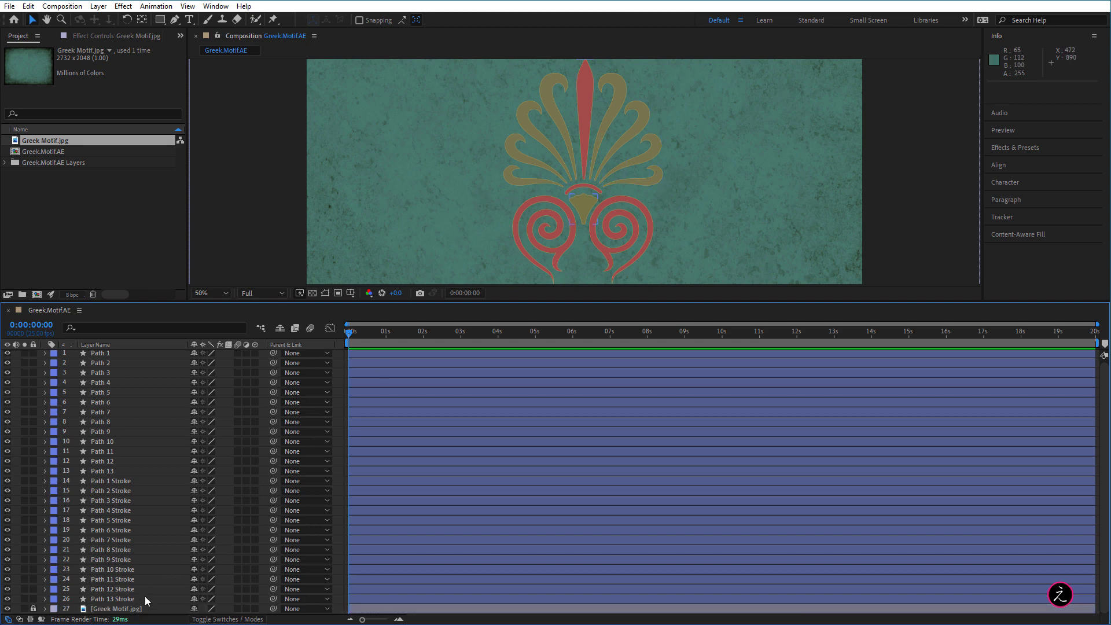
Make all path and stroke shape layers, Path 1 through Path 13 Stroke, 3D layers.
click(144, 599)
shift+click(134, 353)
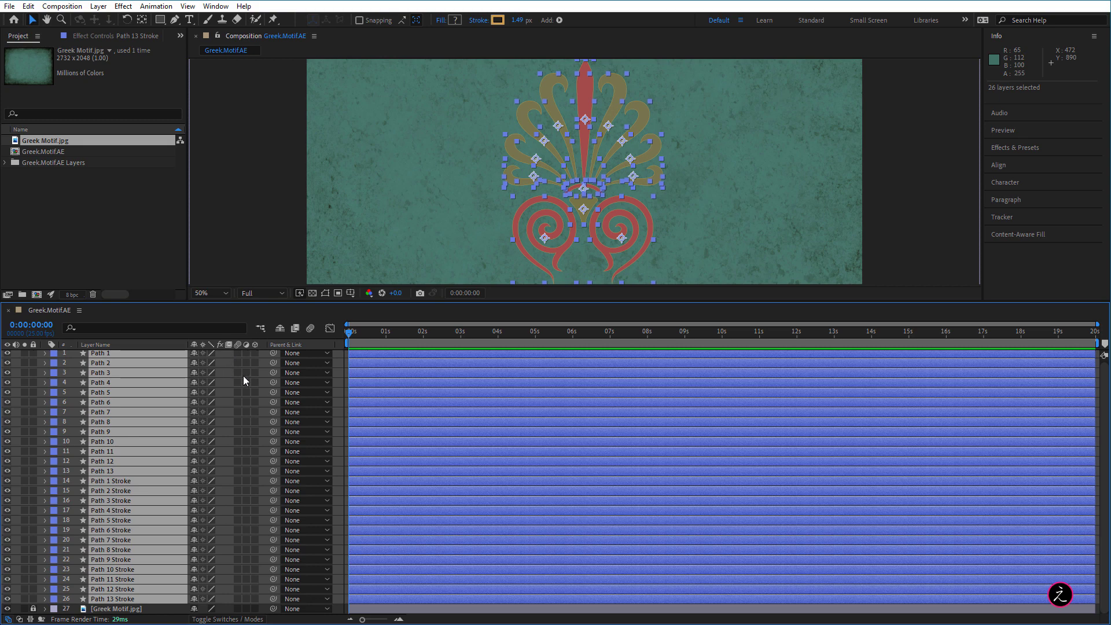
scroll(258, 375, up, 1)
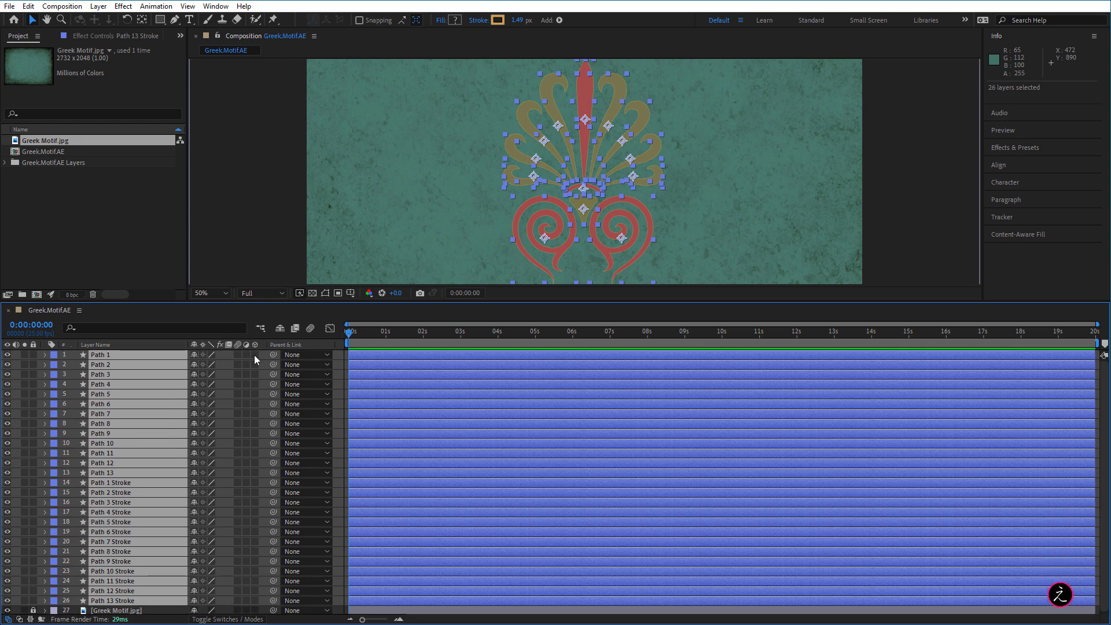
click(255, 355)
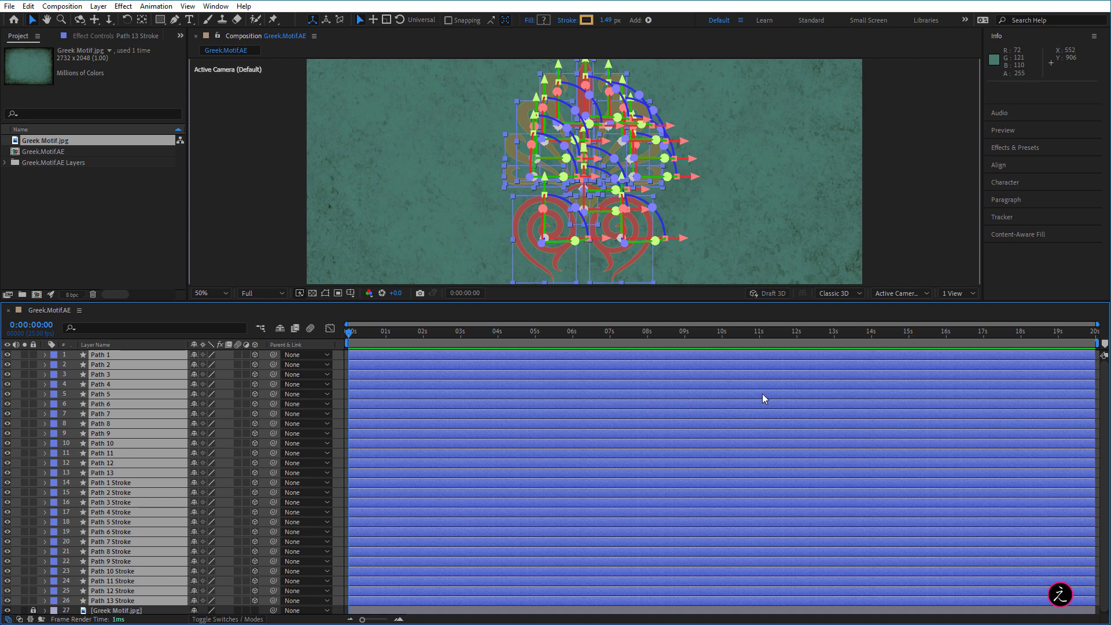
Switch the composition's 3D renderer to Cinema 4D and review its render options without changing them.
click(859, 293)
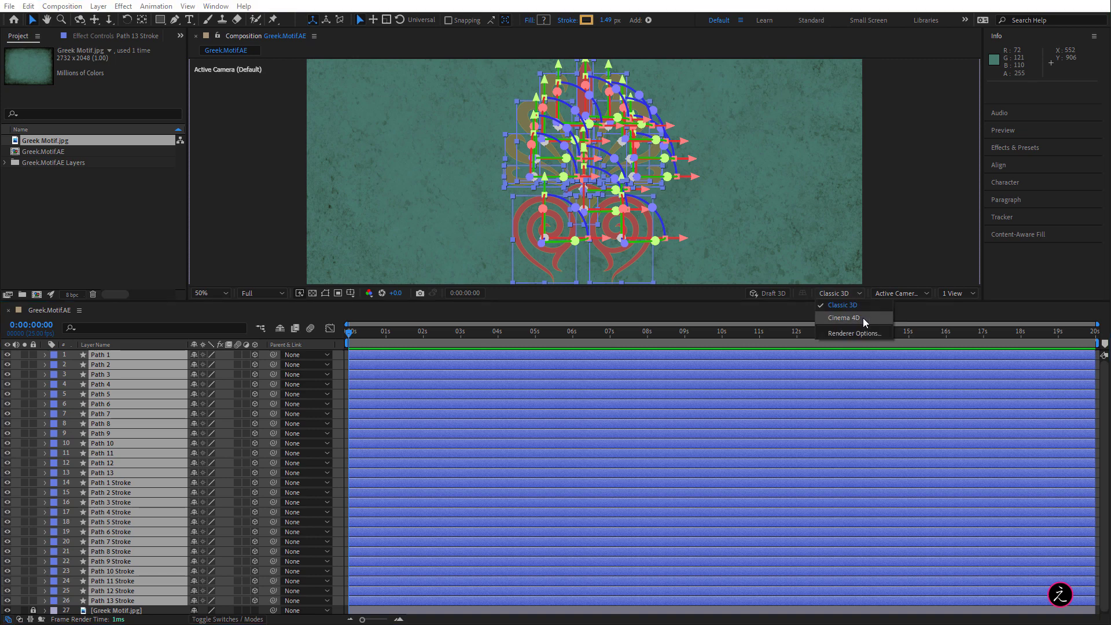
click(863, 318)
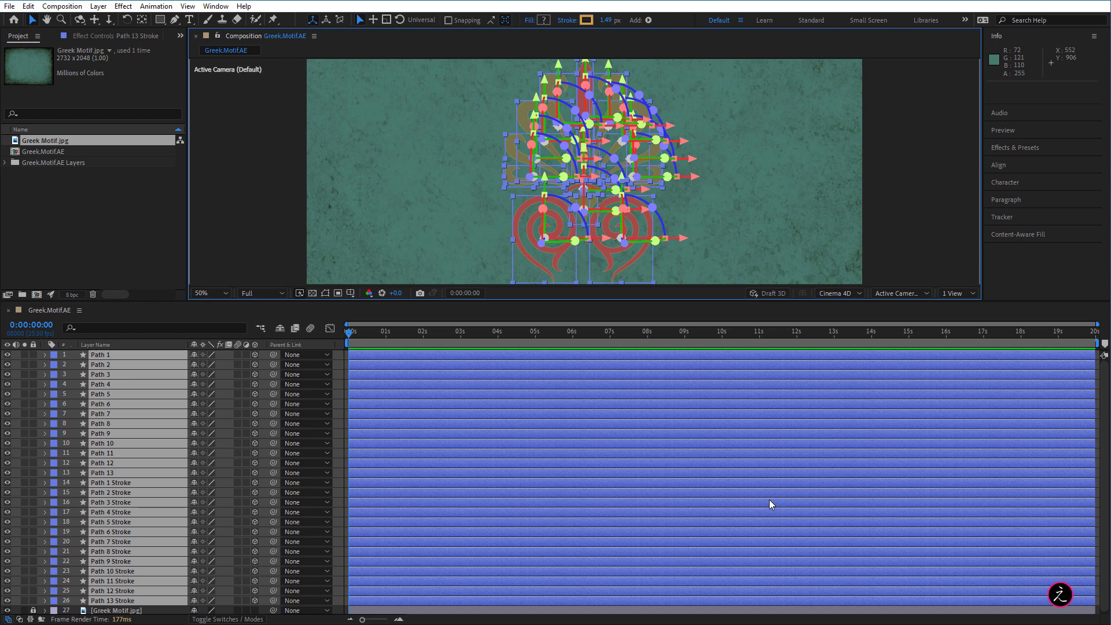
click(861, 293)
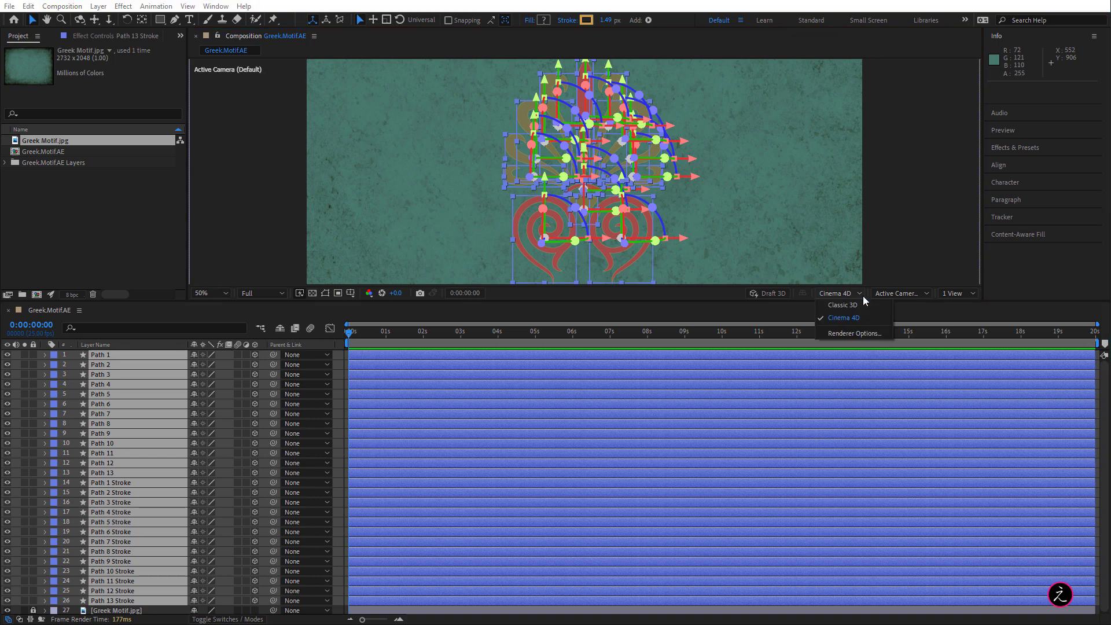
click(880, 334)
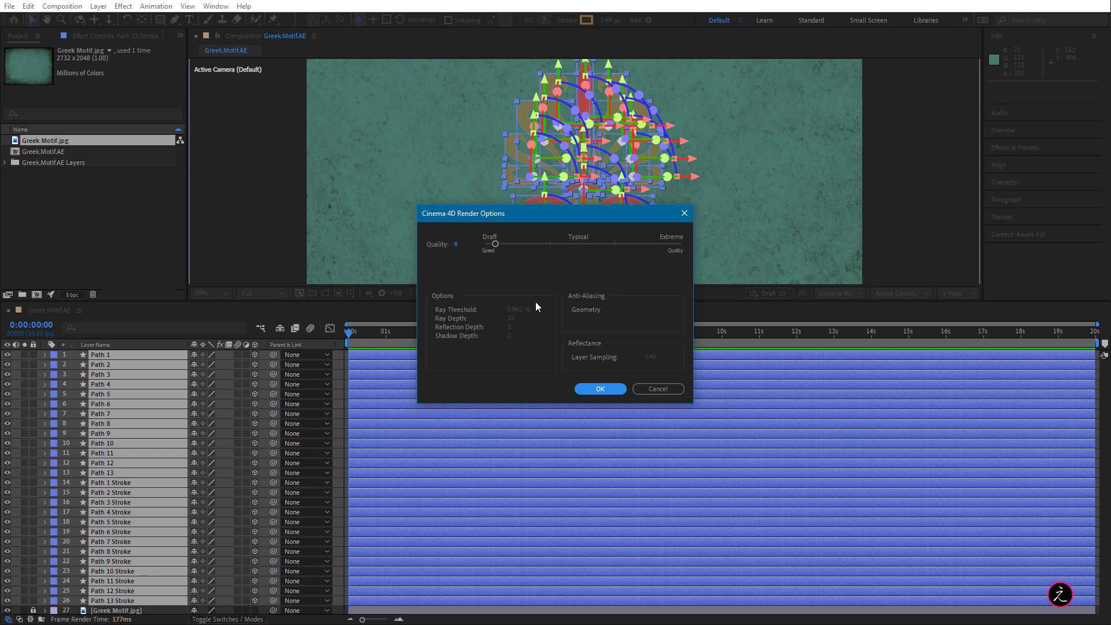
click(658, 388)
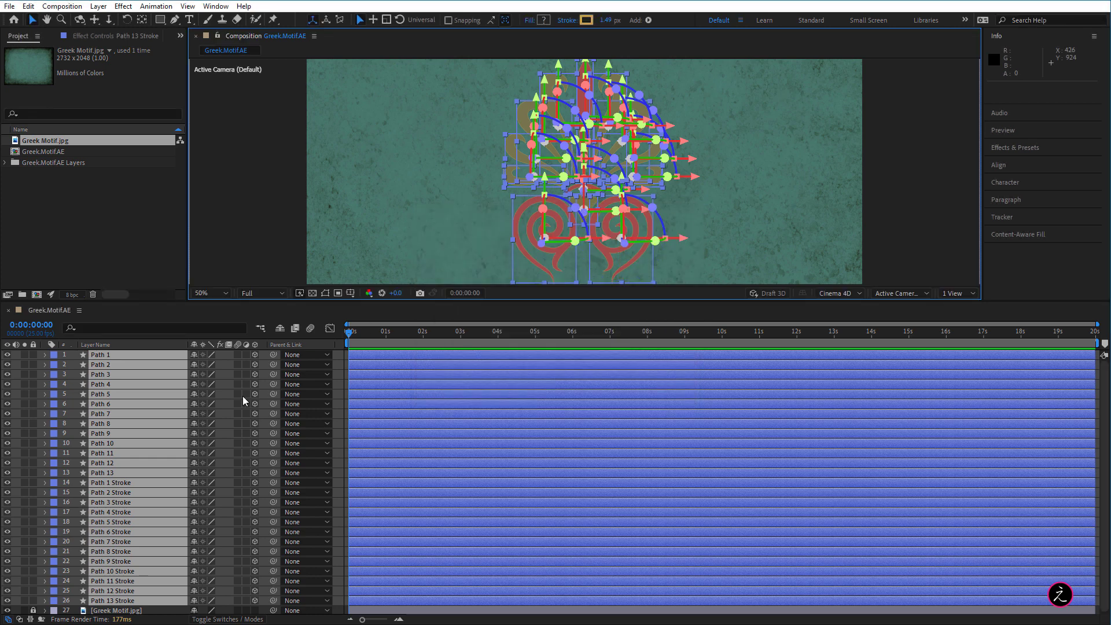
Set the Extrusion Depth of the Path 1 layer to 40 in its geometry options.
click(251, 238)
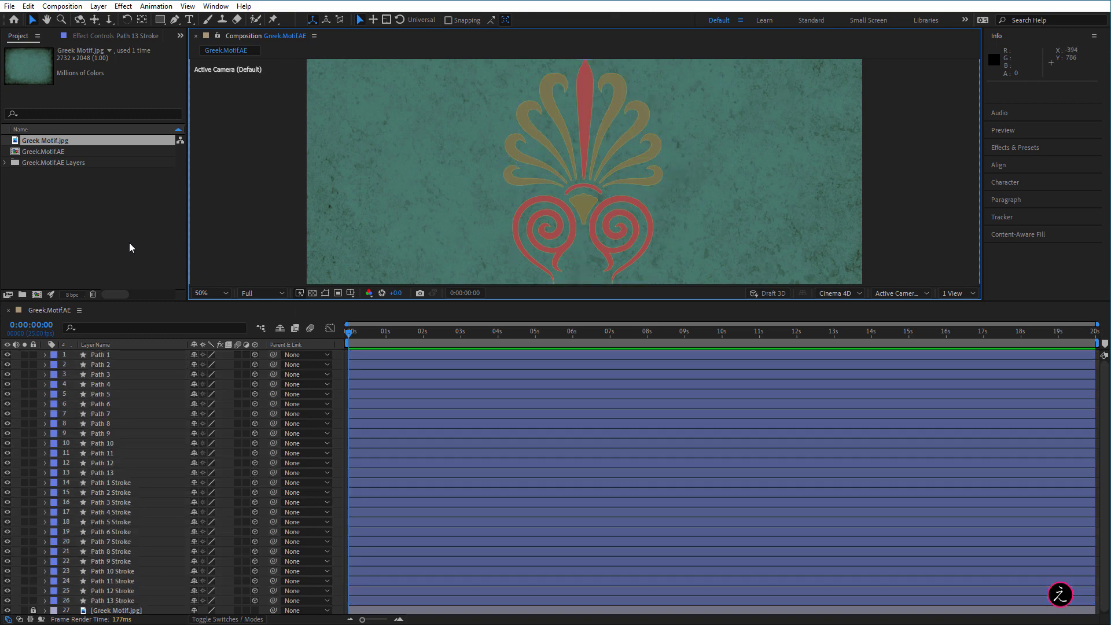
click(127, 354)
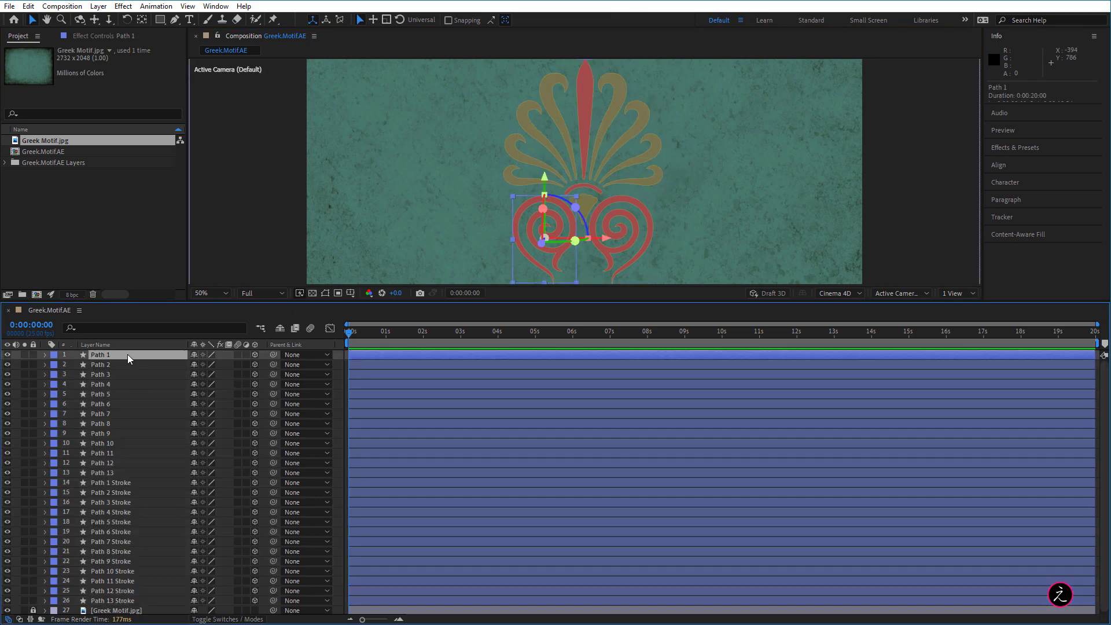
click(45, 354)
click(75, 384)
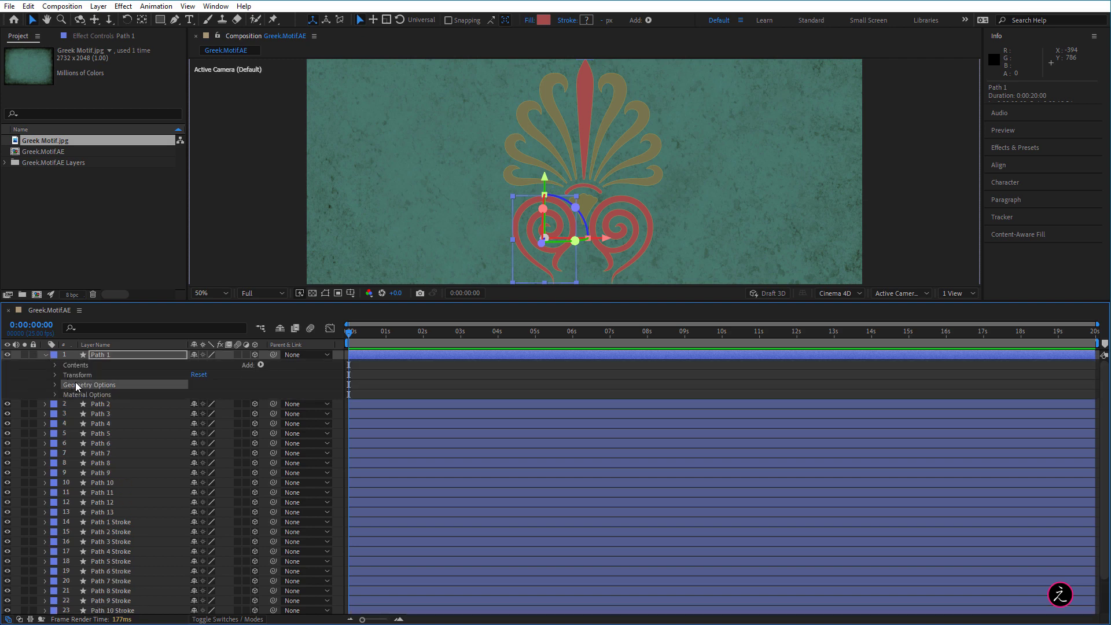
click(56, 384)
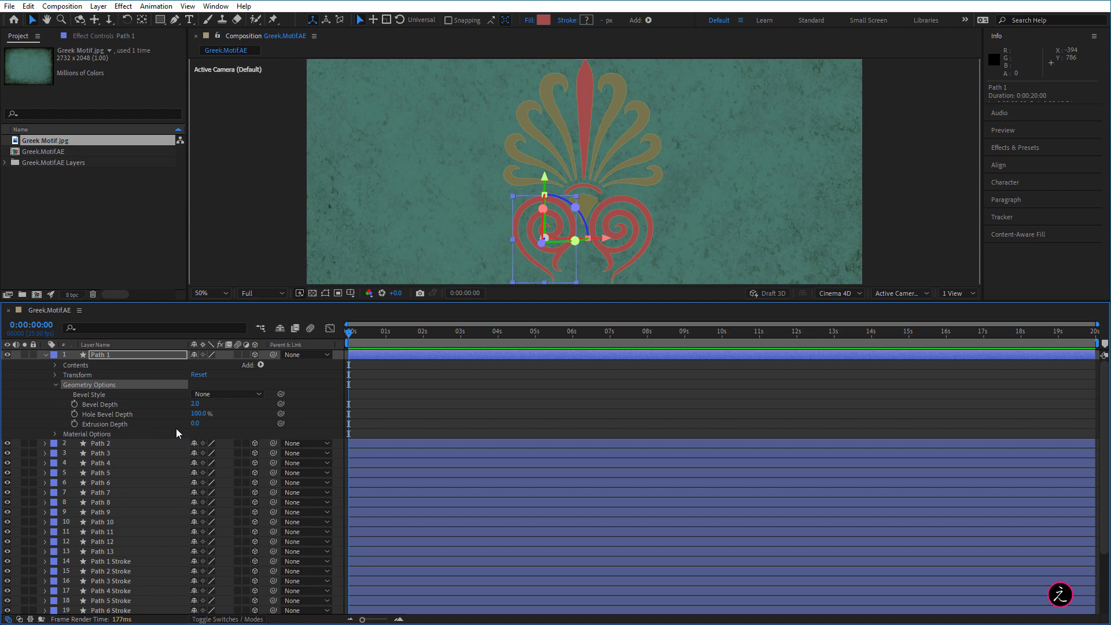
click(195, 423)
text(40)
key(Return)
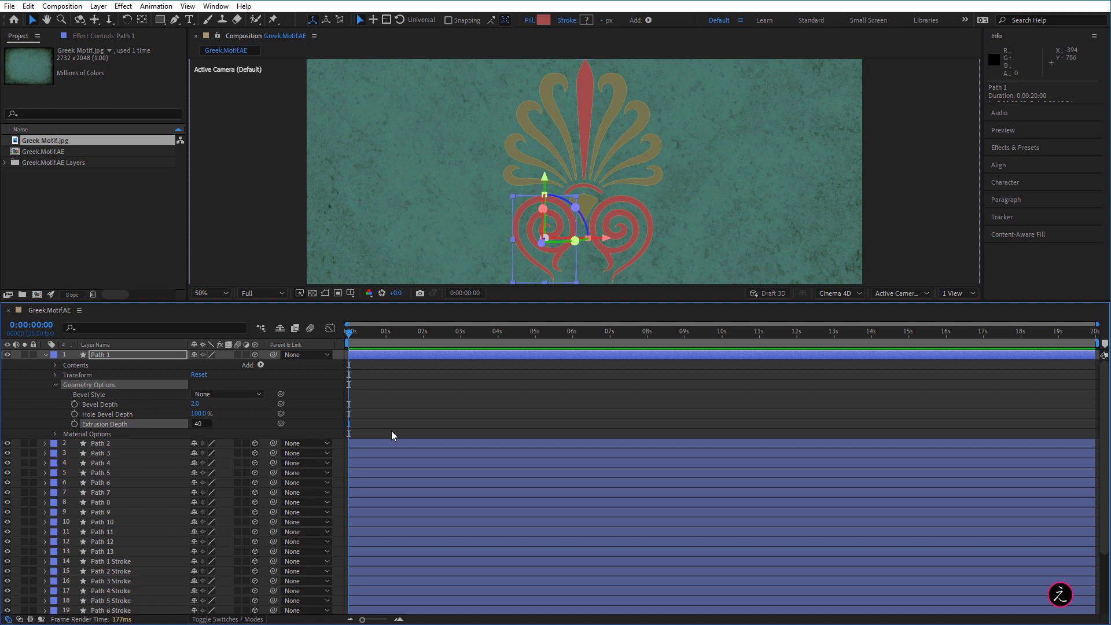
click(284, 220)
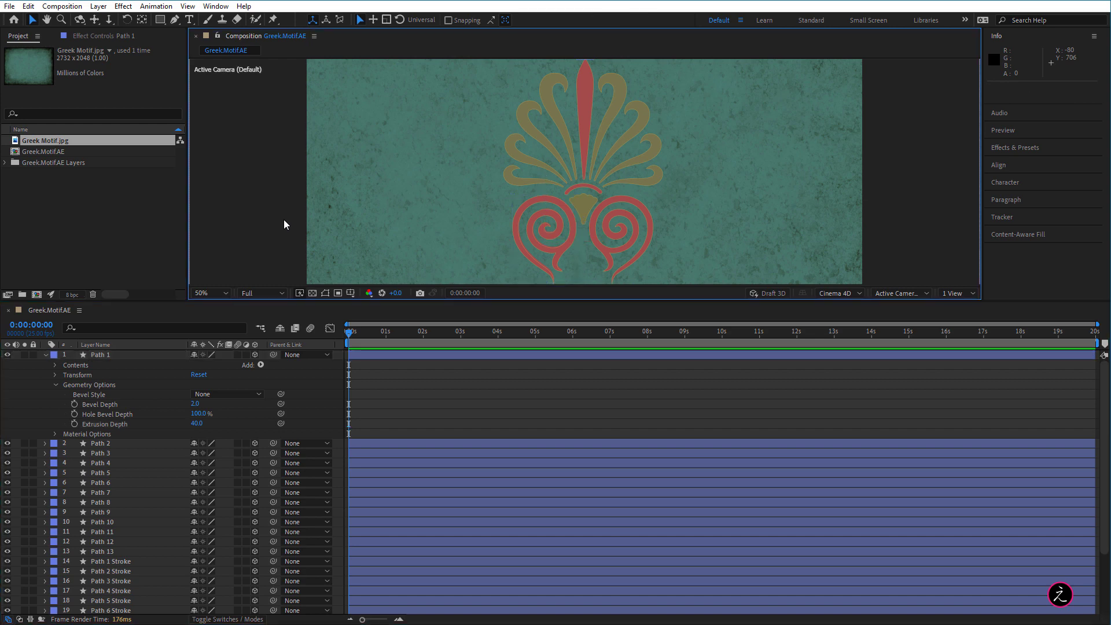
Reveal the modified properties of all path and stroke layers, check their Extrusion Depth, and collapse them again.
click(139, 354)
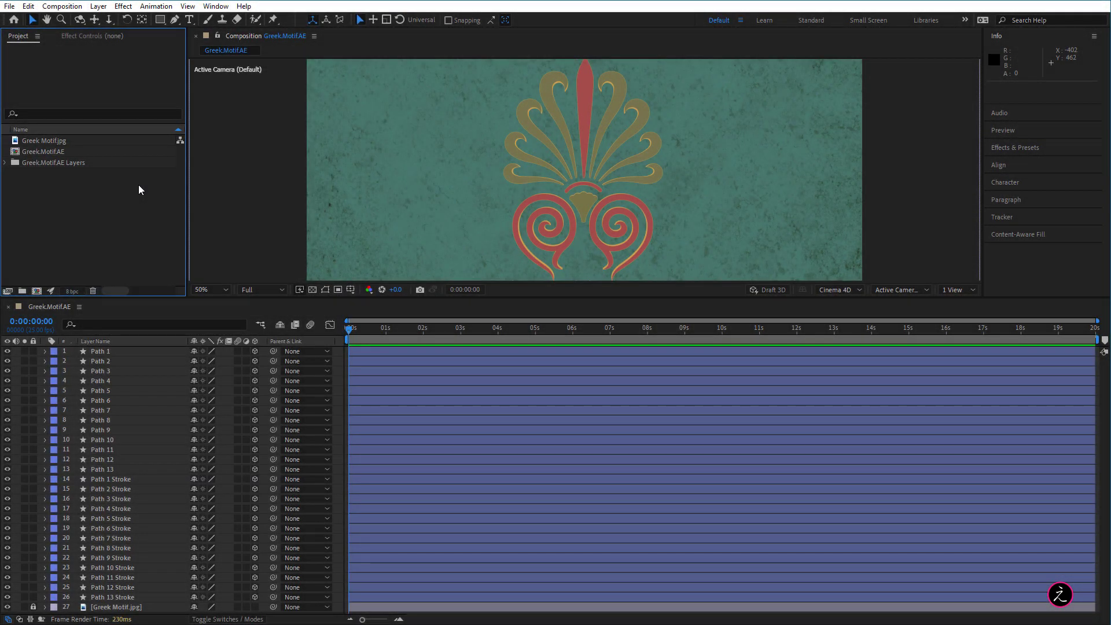
click(136, 353)
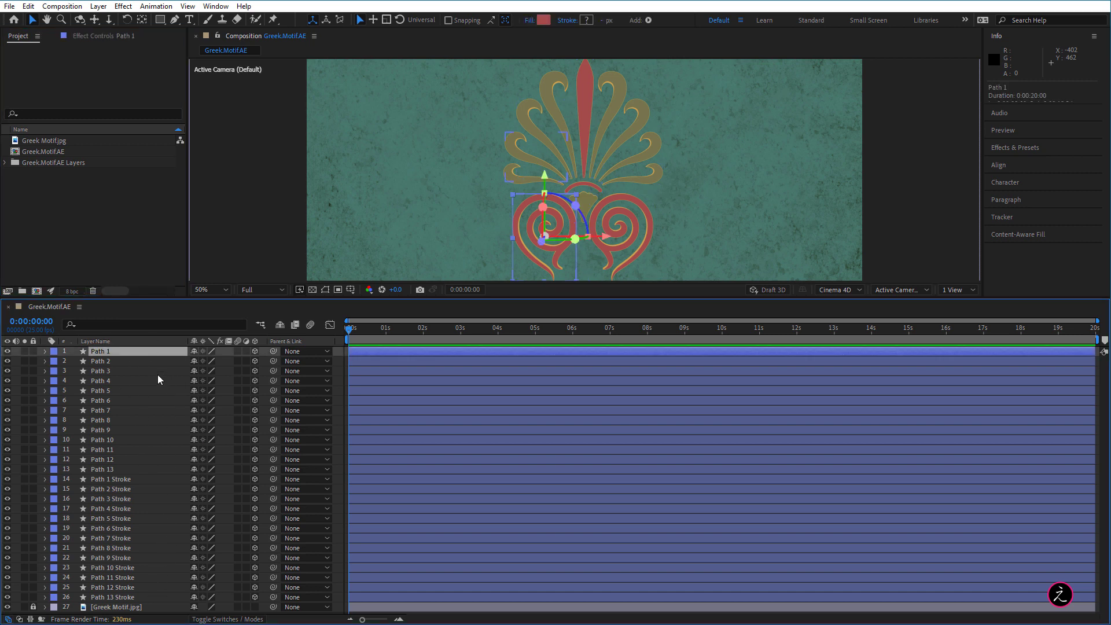
shift+click(154, 596)
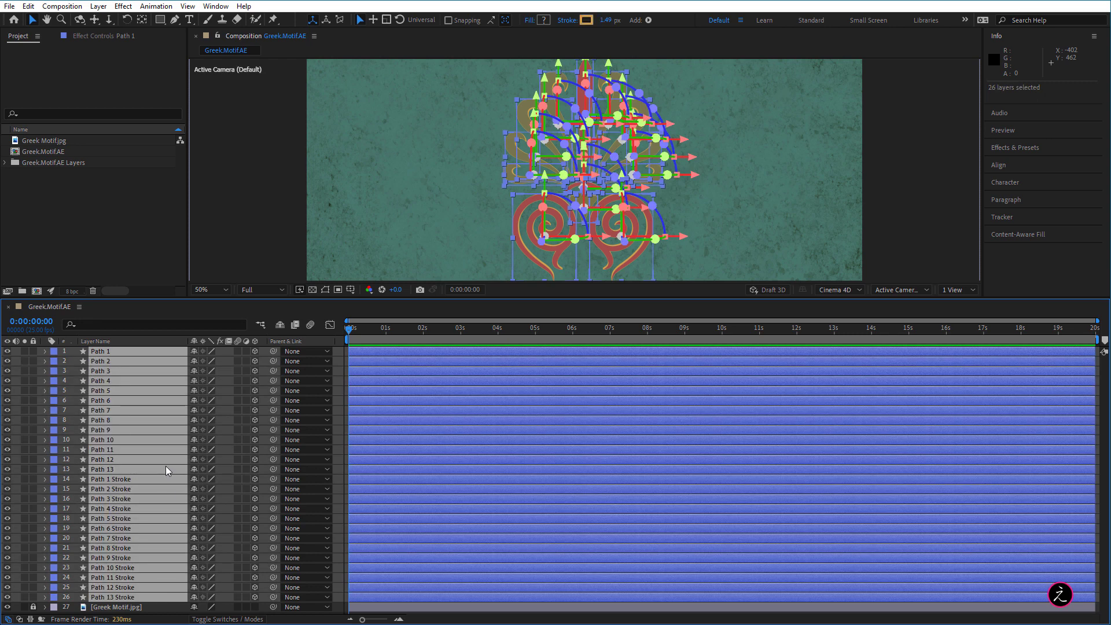
key(u)
key(u)
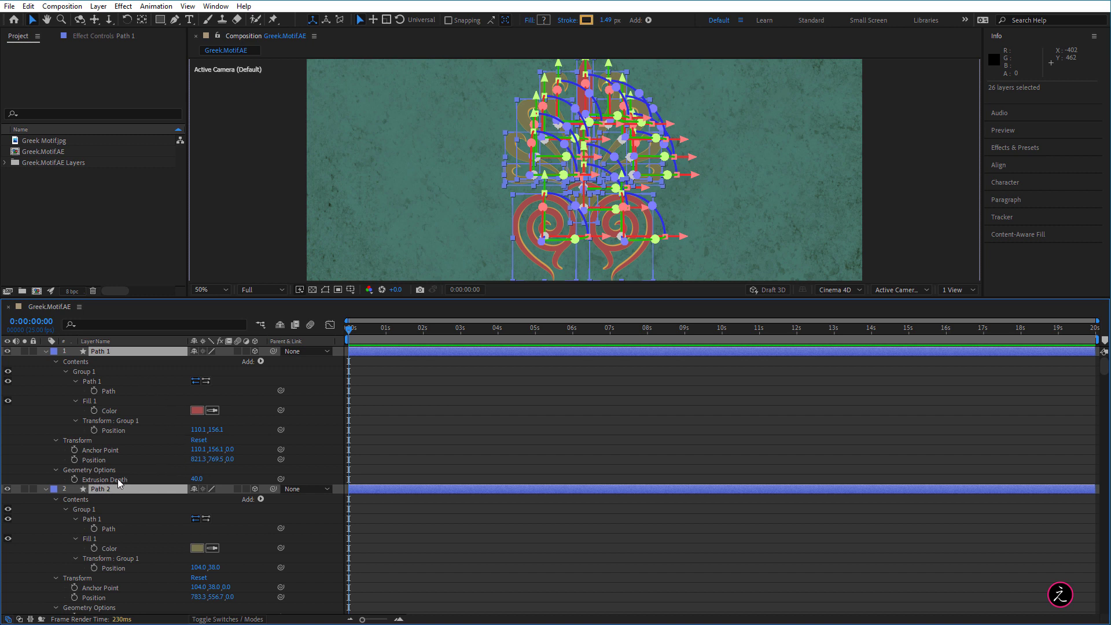
scroll(232, 568, down, 3)
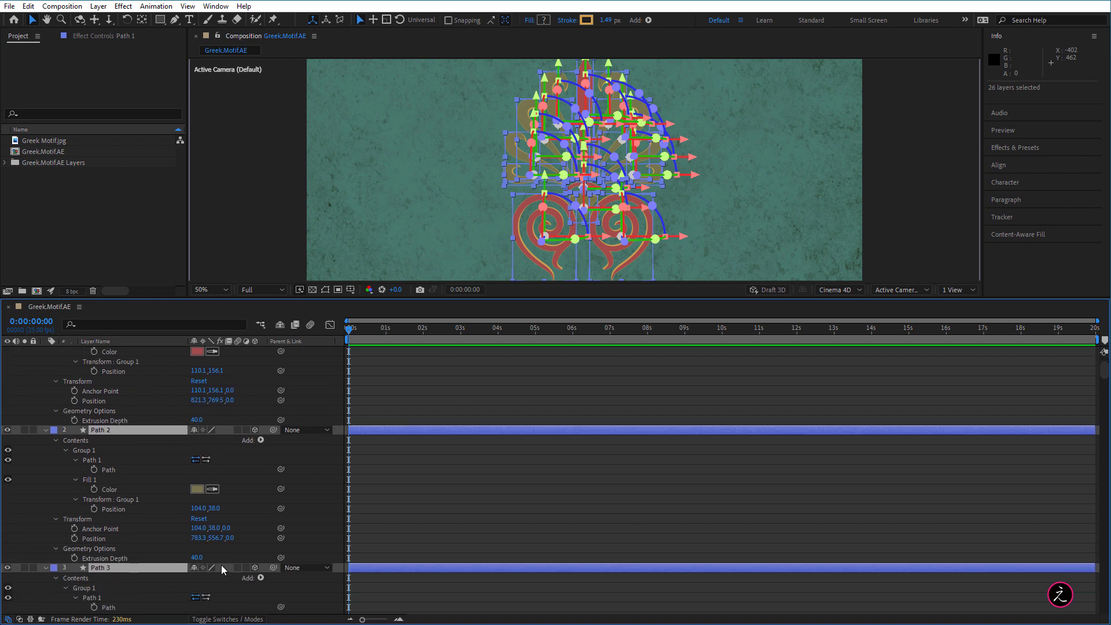
scroll(276, 397, up, 3)
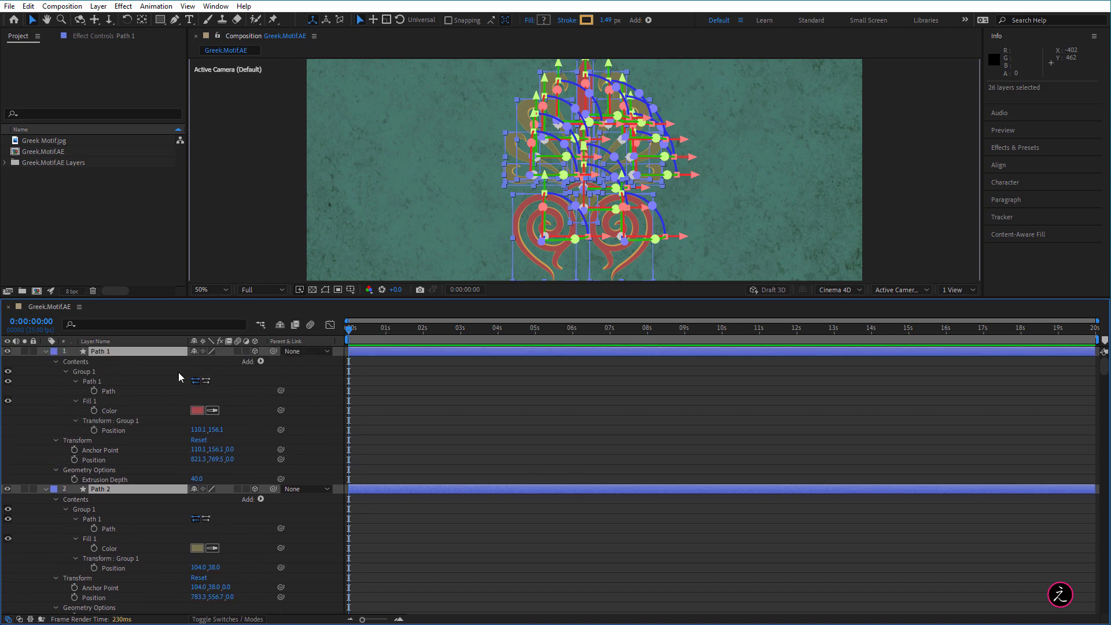
key(u)
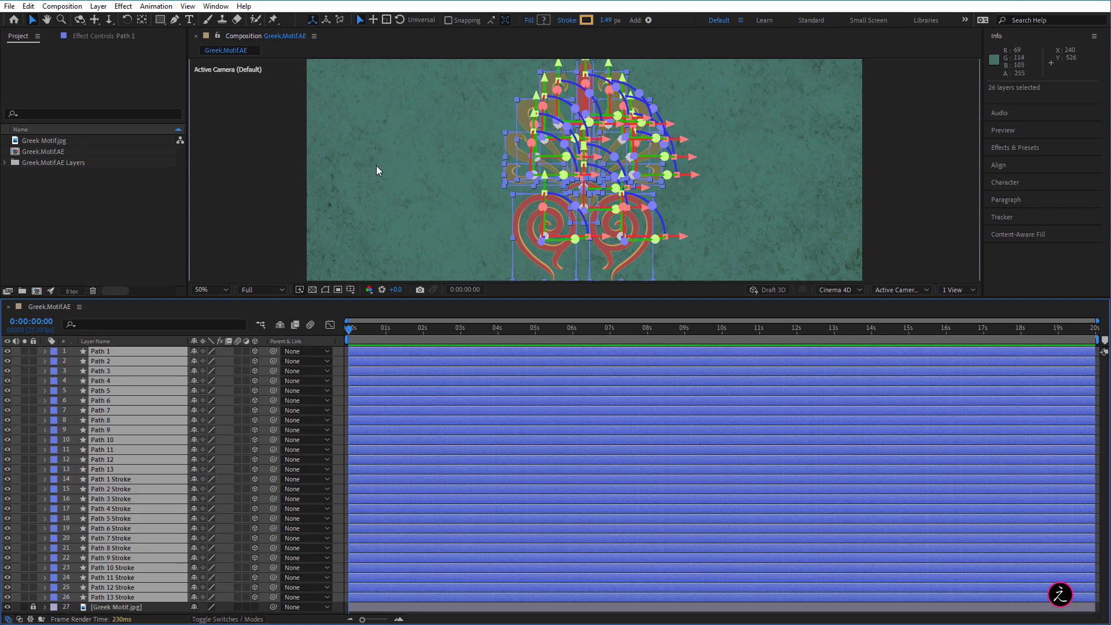
click(396, 173)
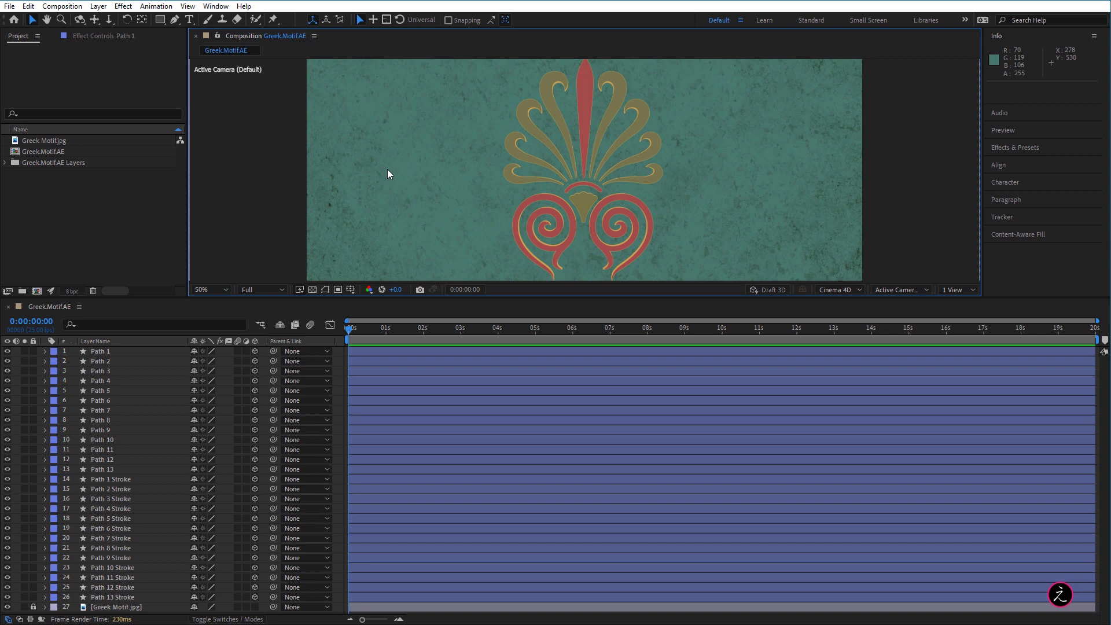
Split the composition viewer into 2 Views, with one showing the Left view at 25% magnification.
click(952, 290)
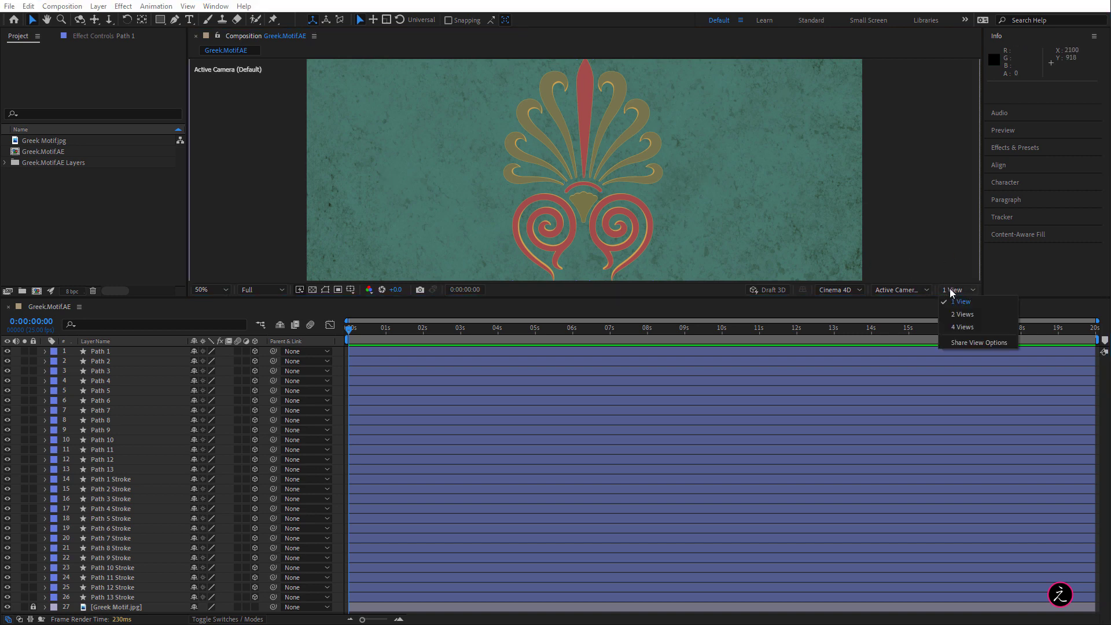
click(970, 318)
click(431, 208)
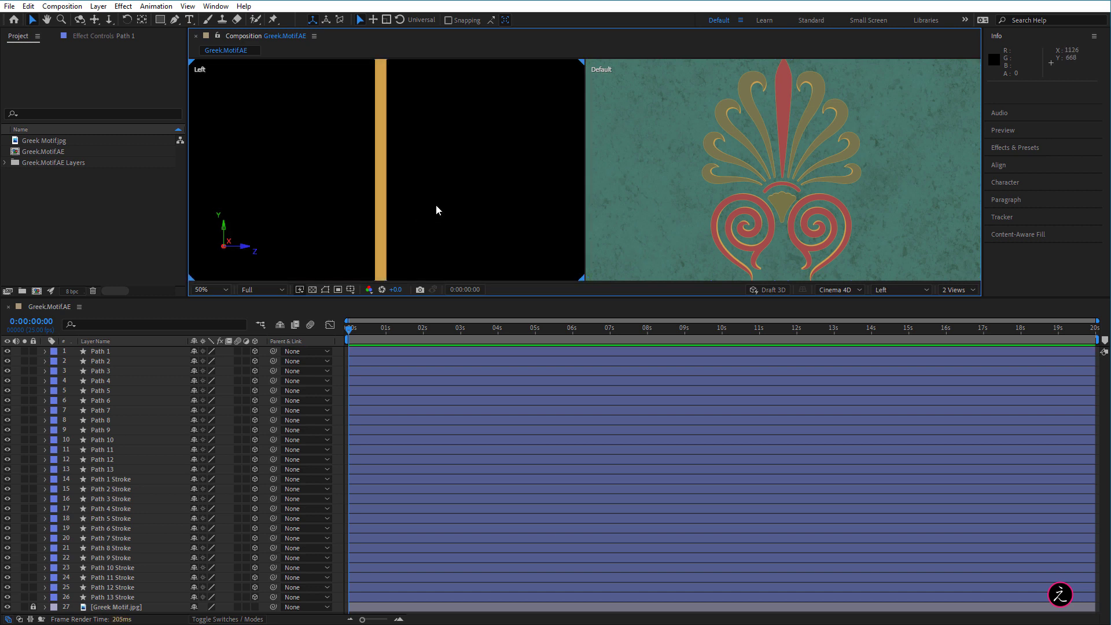
scroll(445, 207, down, 1)
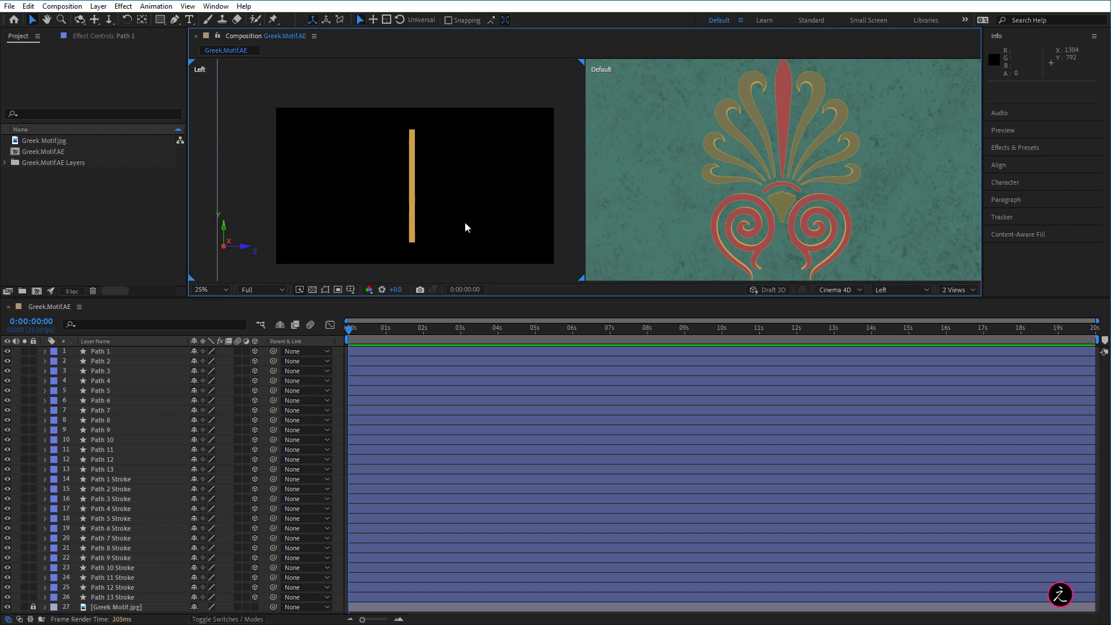
click(901, 289)
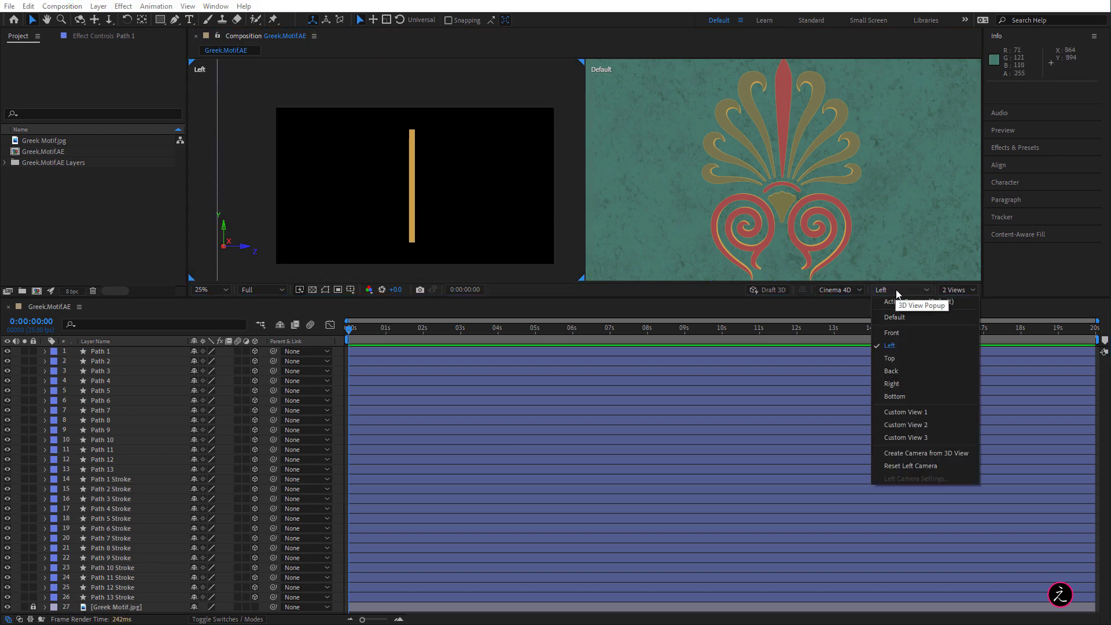
click(906, 347)
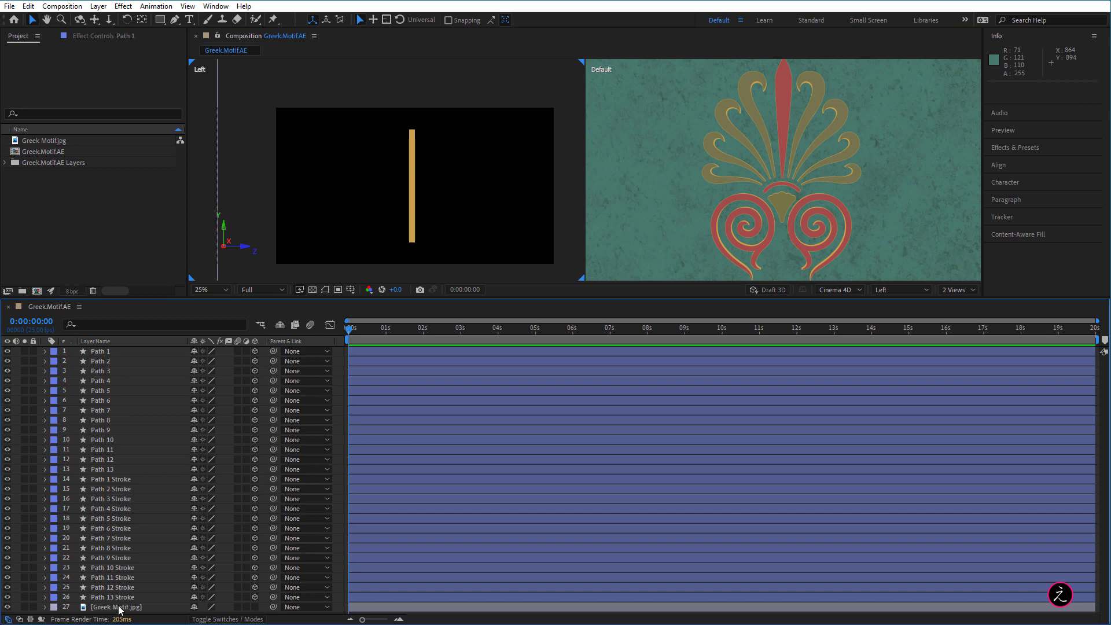
Make the Greek Motif.jpg background a 3D layer, lock it, and set the preview resolution to Half.
click(145, 606)
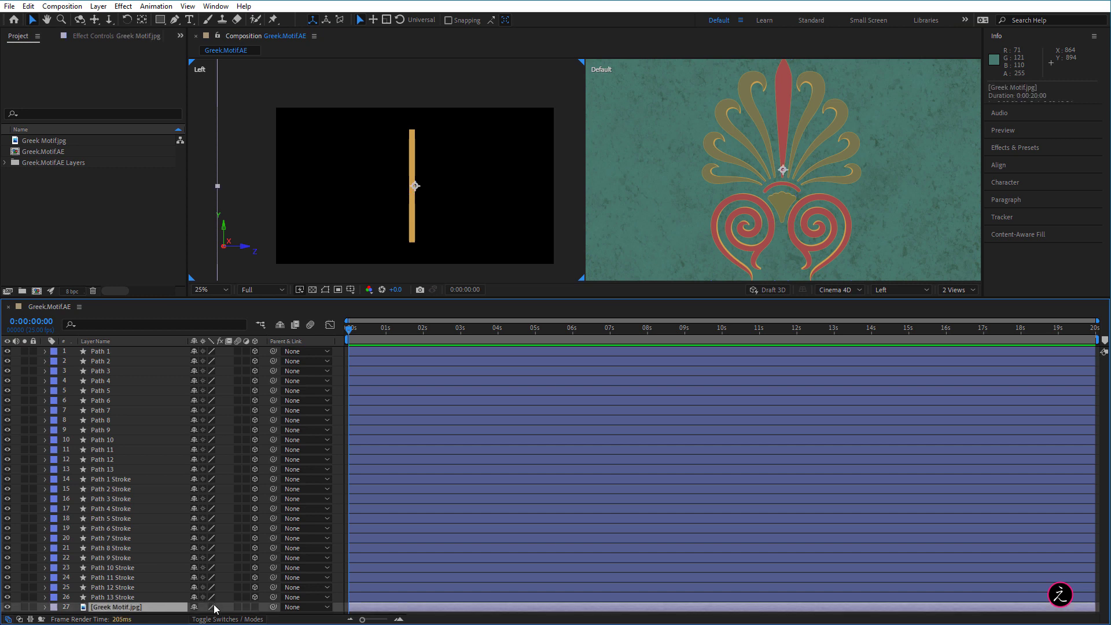
click(255, 607)
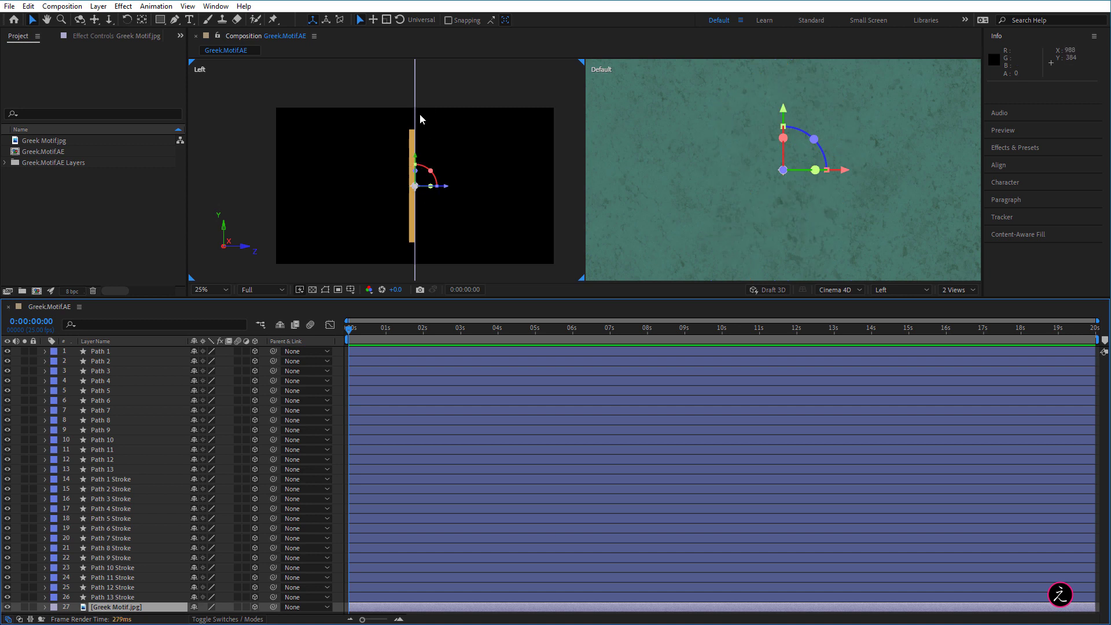
click(33, 607)
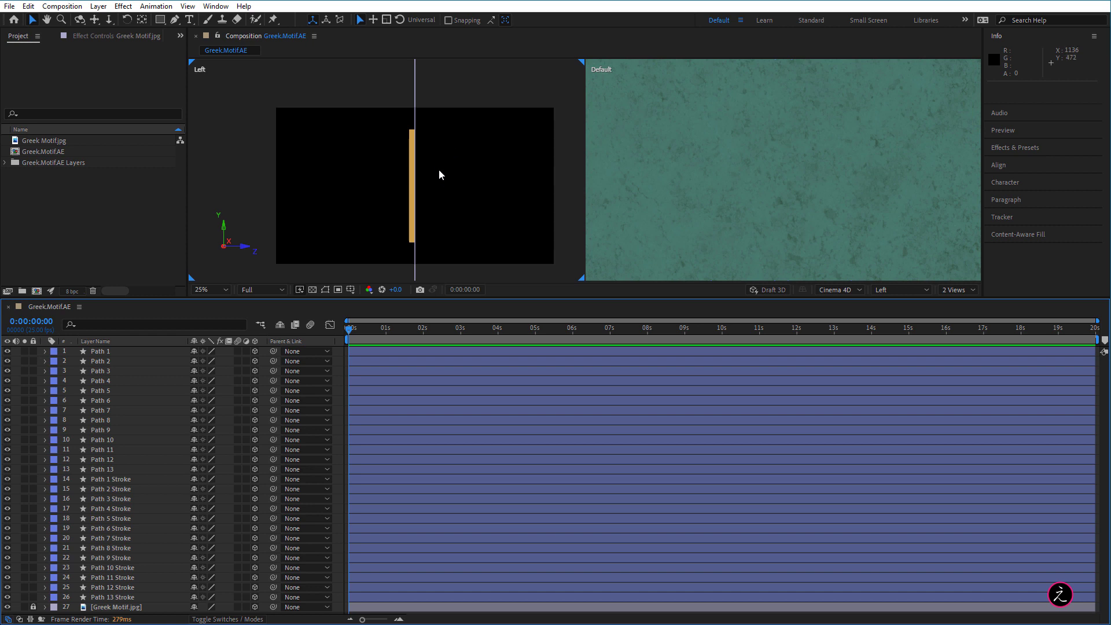
click(258, 289)
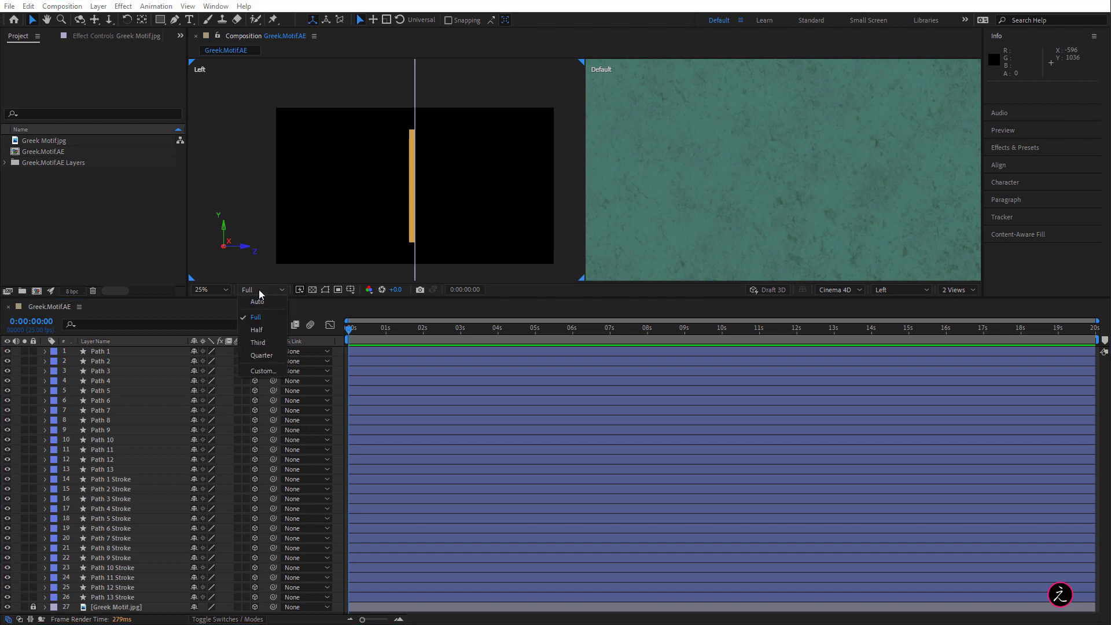
click(273, 331)
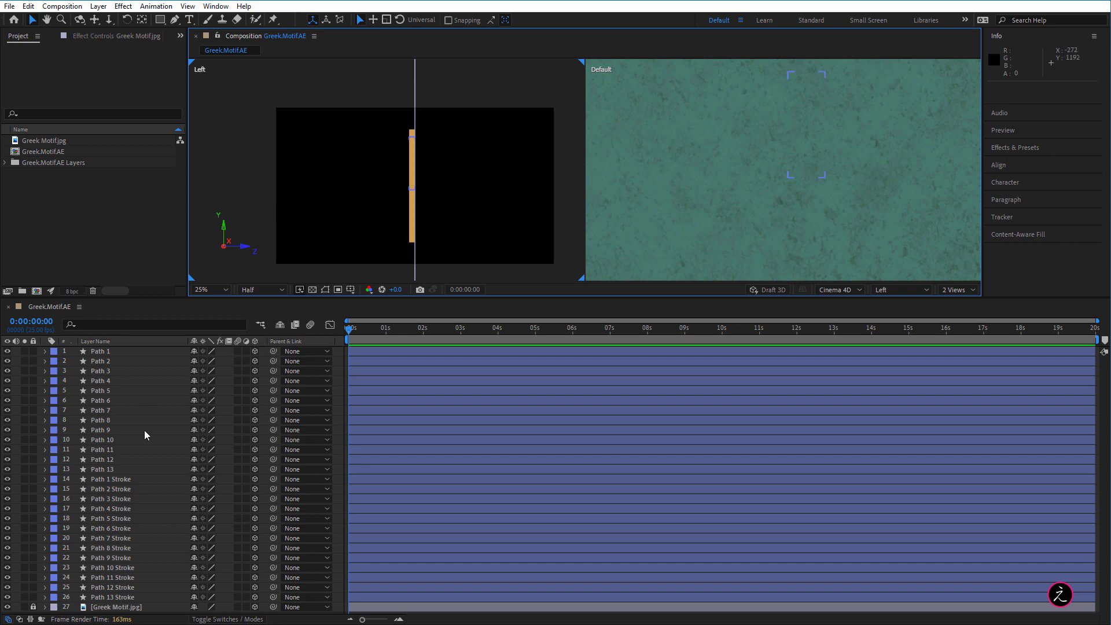
Move all path and stroke layers together along the Z axis to -40, in front of the background.
click(132, 597)
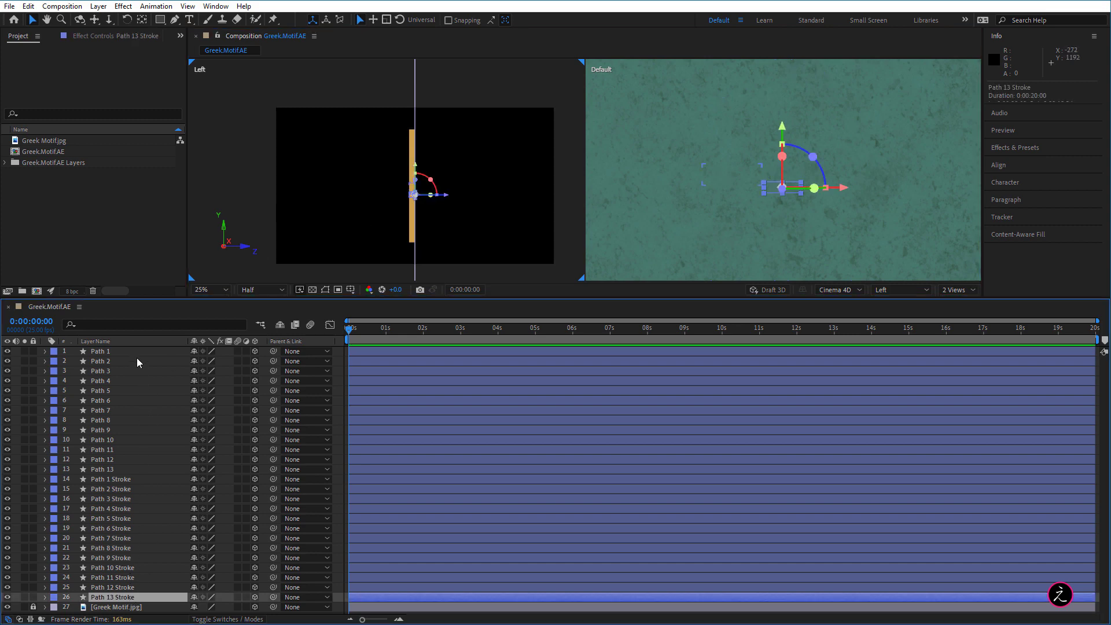
key(ctrl+a)
scroll(421, 194, up, 2)
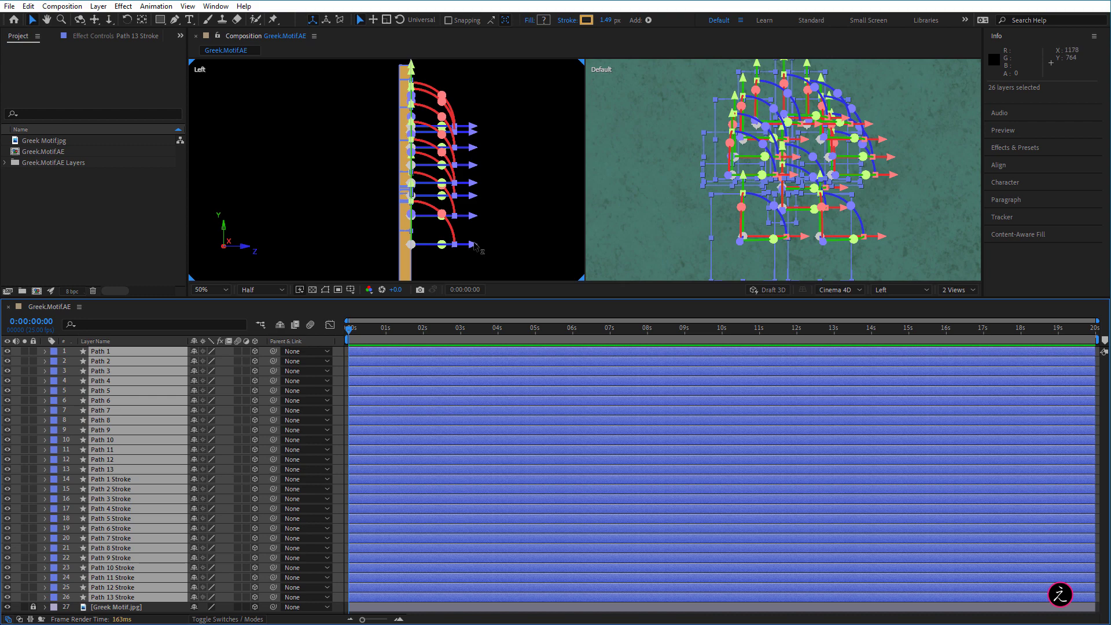
drag(475, 246, 486, 249)
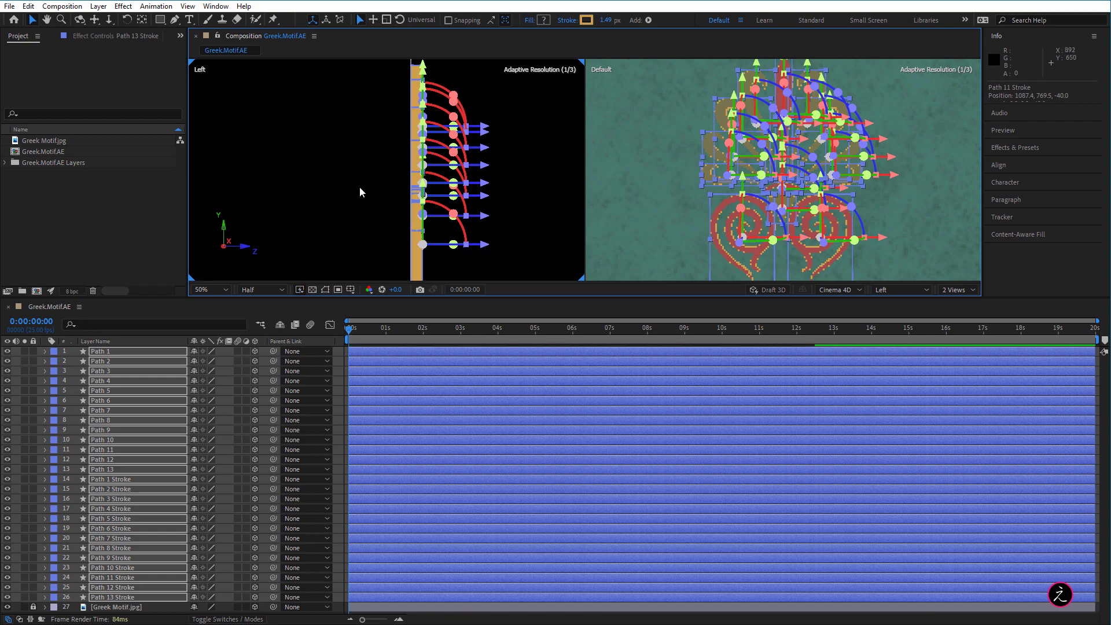
click(619, 167)
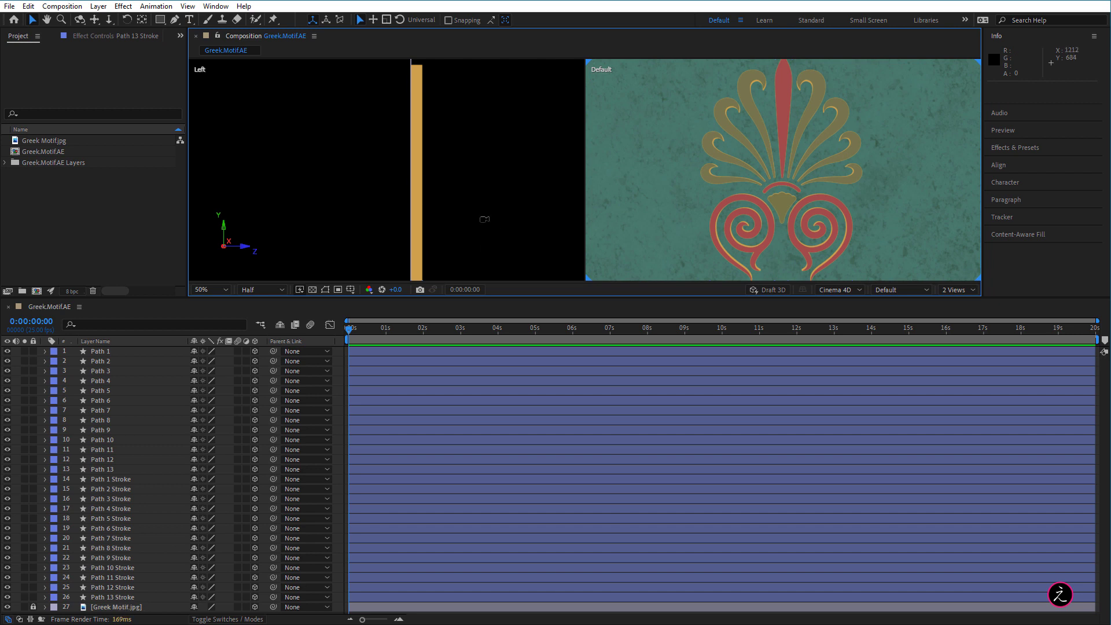
Change the Left view to Custom View 1 and examine the extruded motif against the background up close.
scroll(485, 220, down, 3)
scroll(498, 197, down, 2)
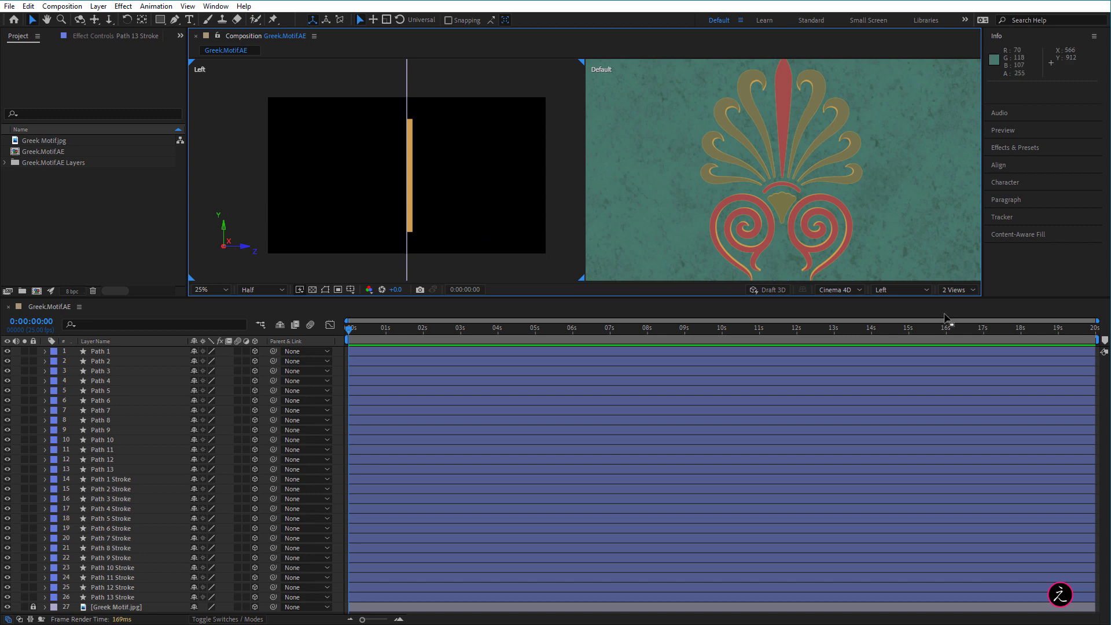
click(912, 290)
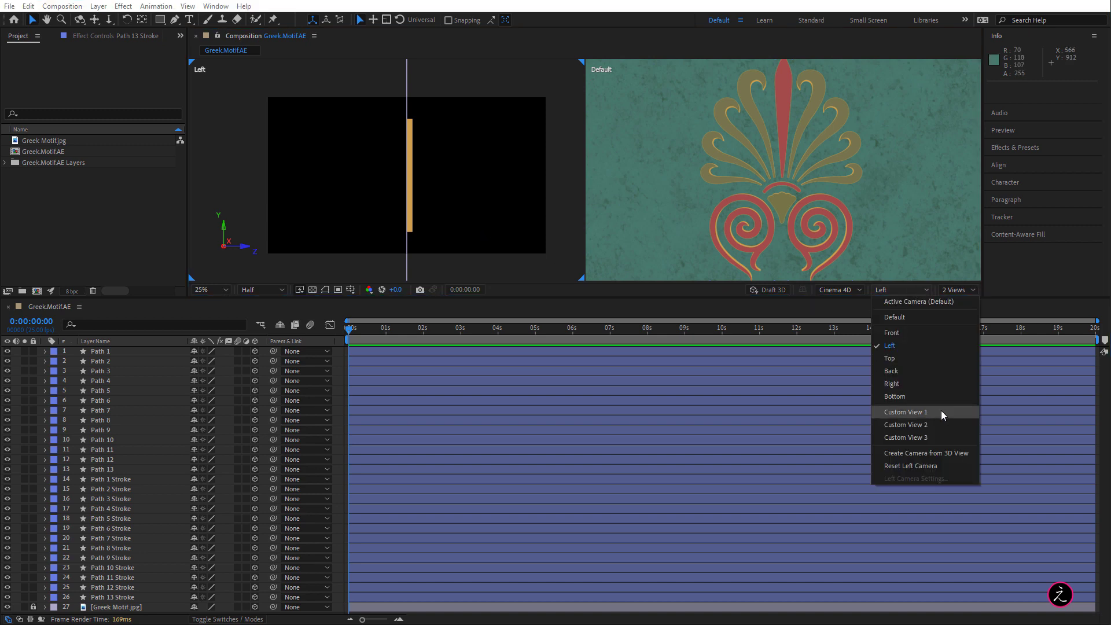
click(906, 412)
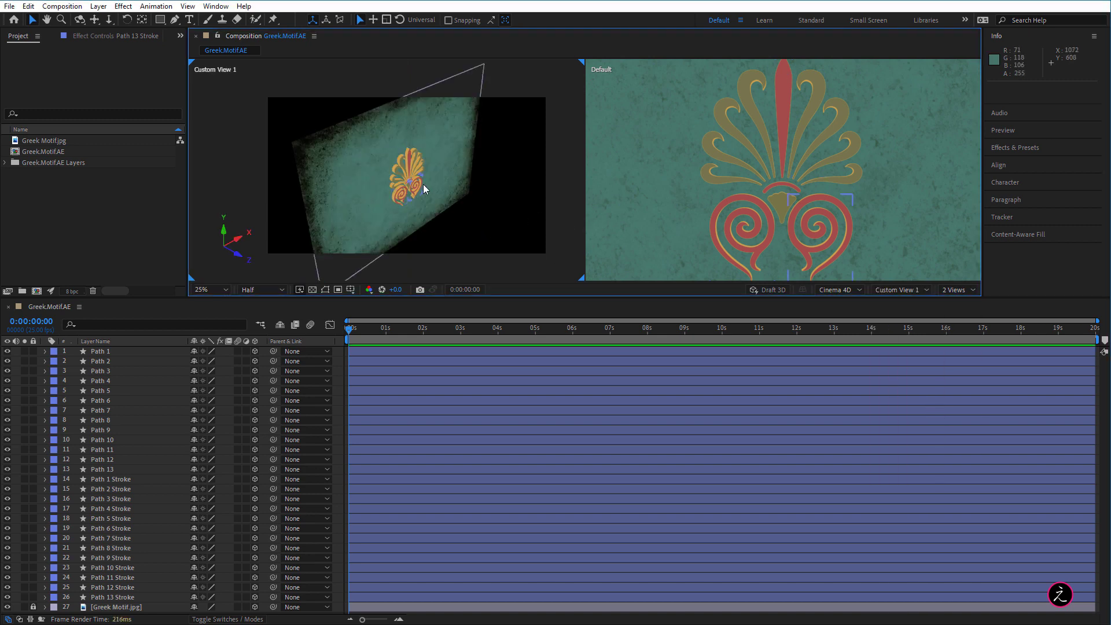
scroll(421, 189, up, 6)
scroll(423, 185, down, 2)
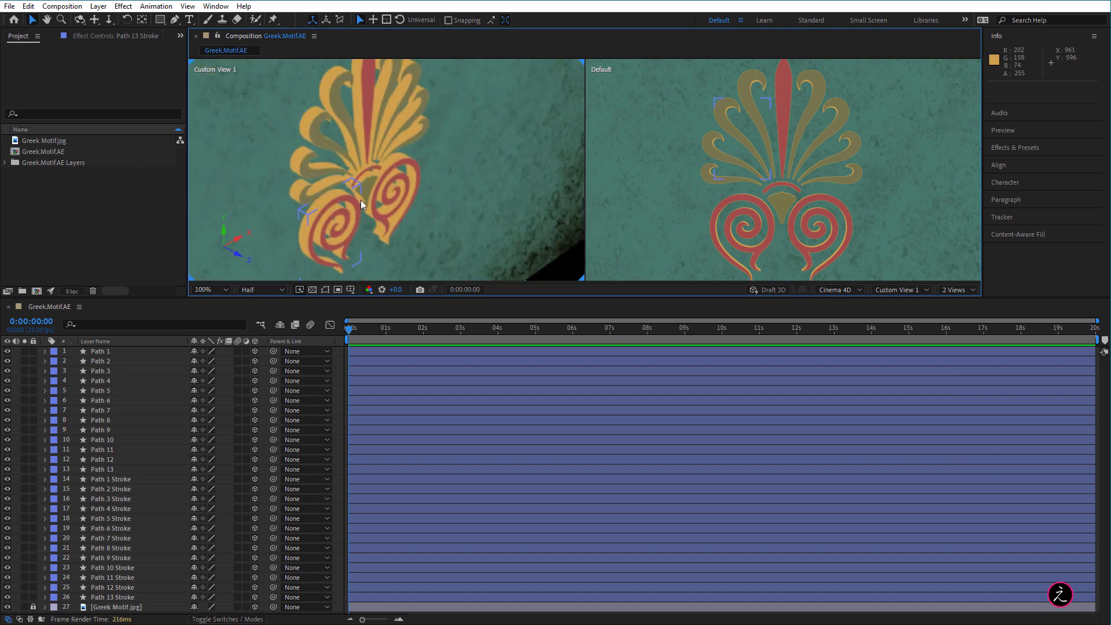
scroll(451, 188, down, 1)
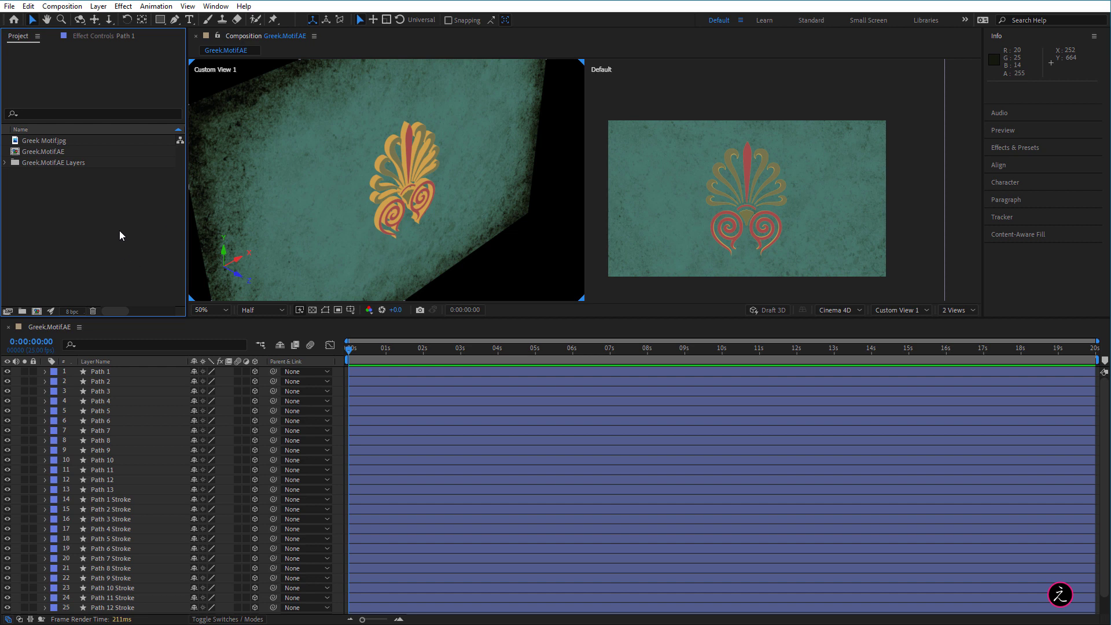
Add a Spot type light with Casts Shadows enabled above the path layers, keeping its 87% intensity, 82° cone angle and 50% feather.
click(134, 373)
click(135, 370)
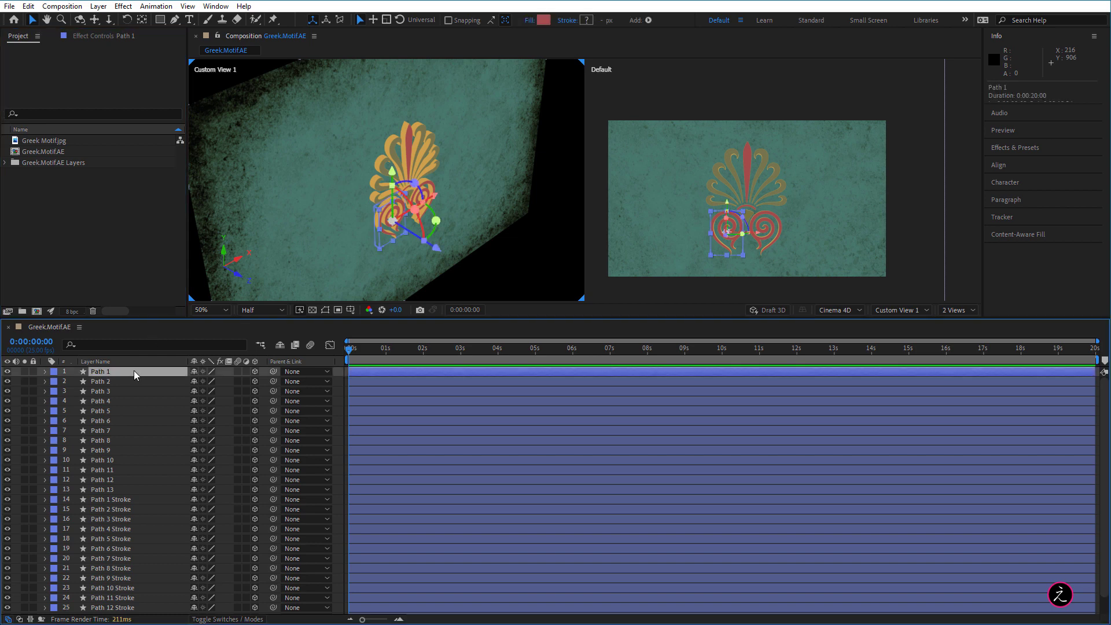
click(98, 6)
mouse_move(101, 25)
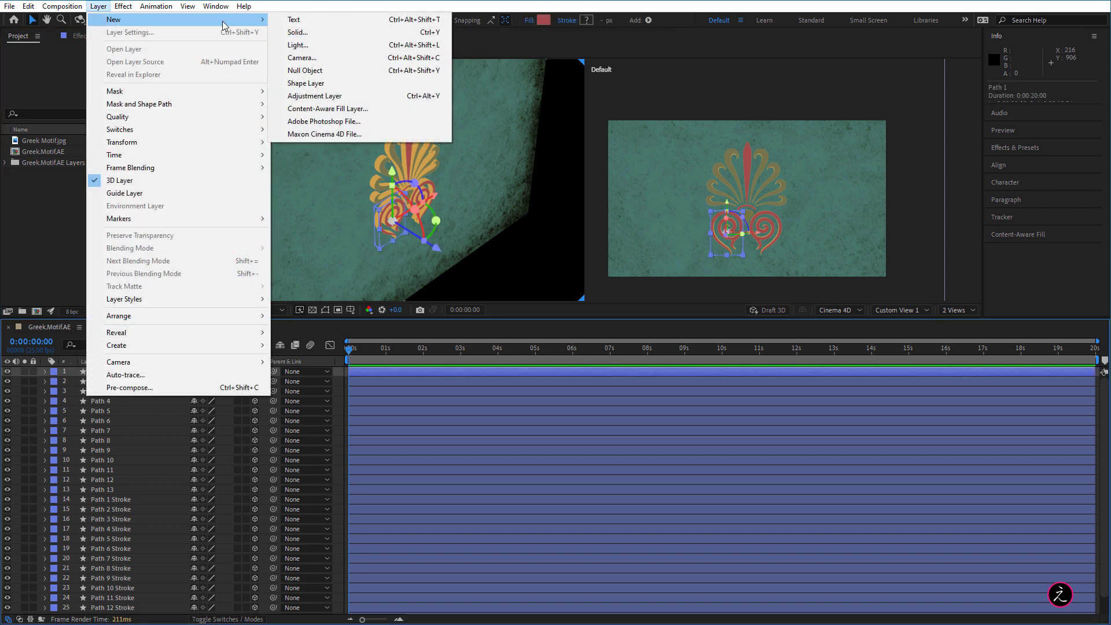
click(360, 45)
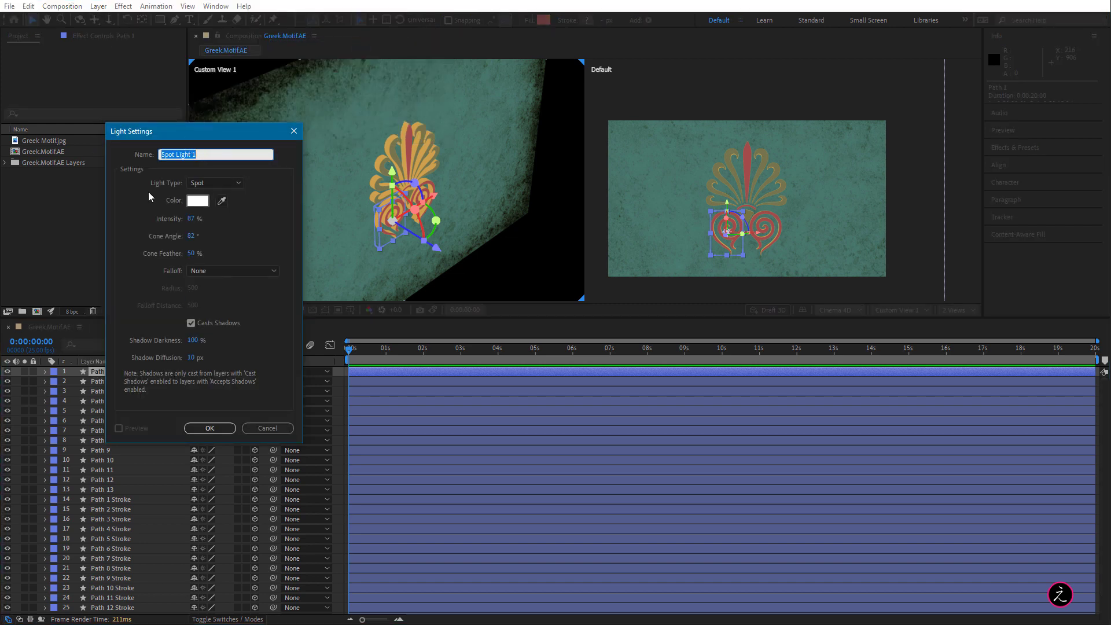
click(232, 184)
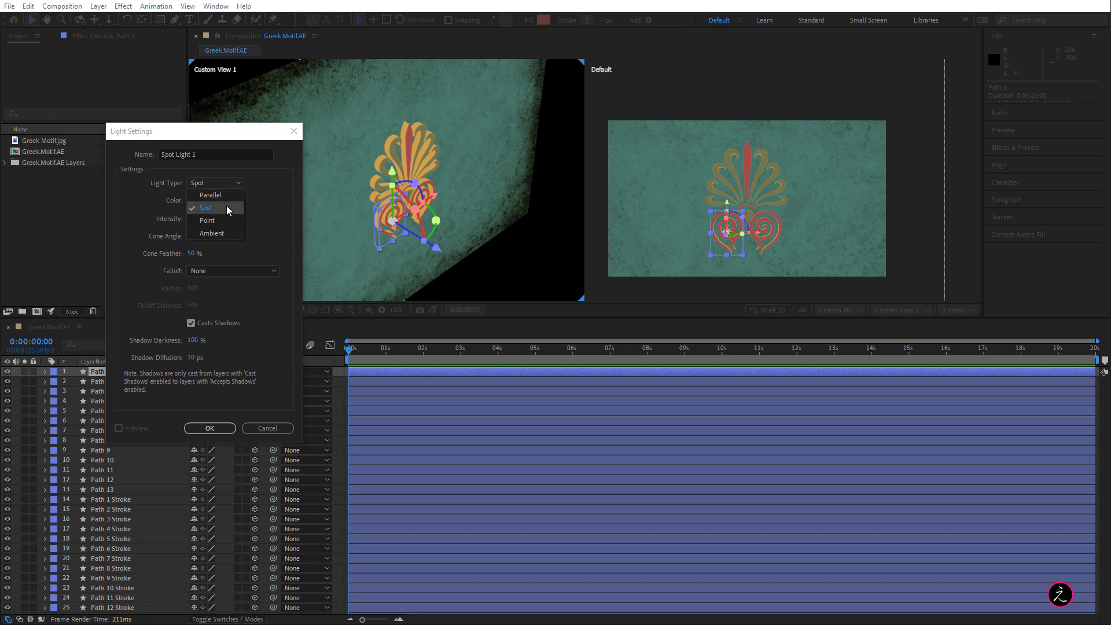
click(227, 207)
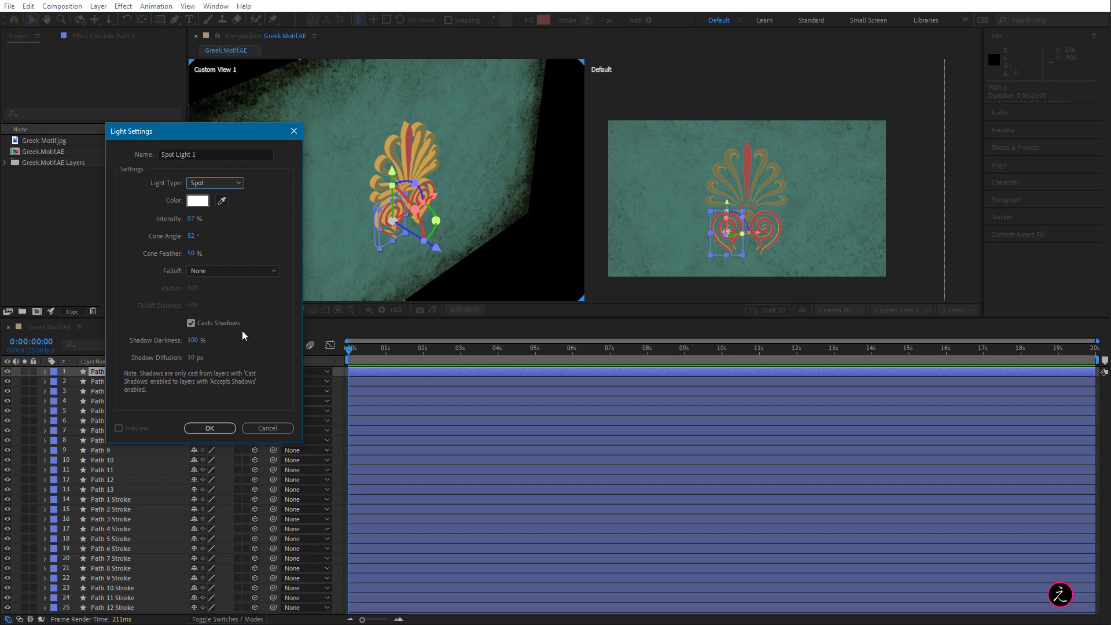
click(210, 427)
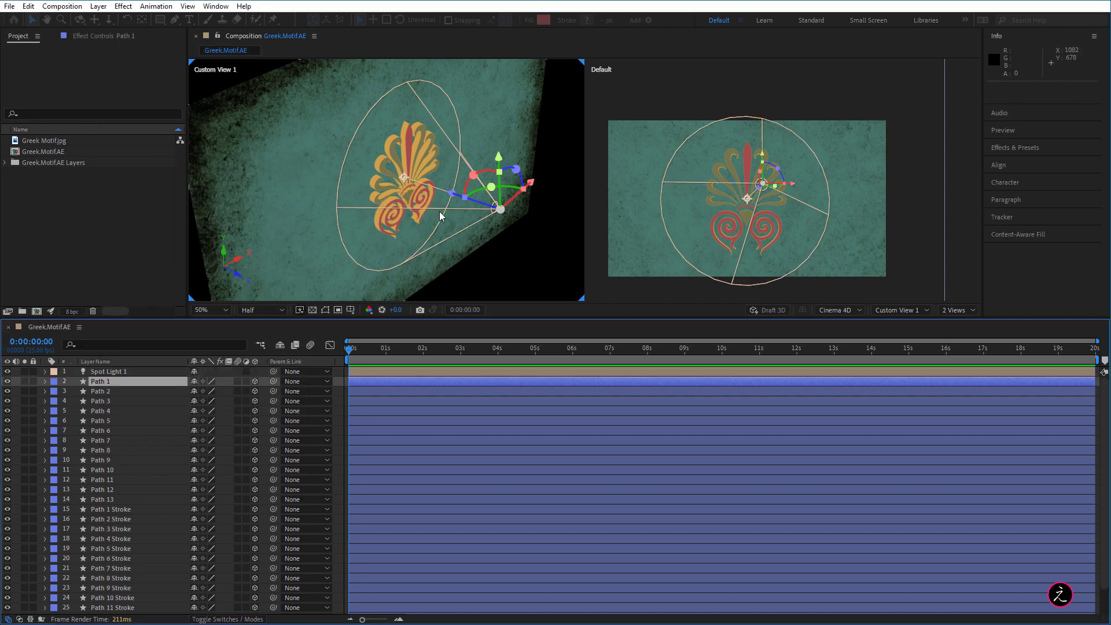
Return the viewer to 1 View, move Spot Light 1 beyond the background's upper-right corner to about 2045, -10, -574, and aim it toward the motif.
click(958, 310)
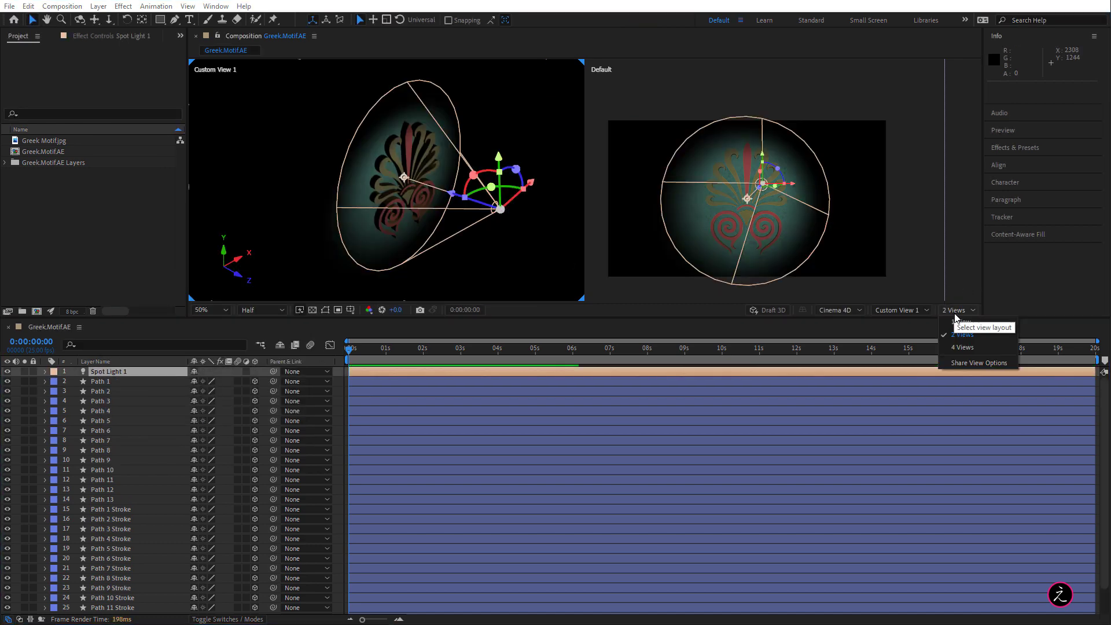
click(956, 316)
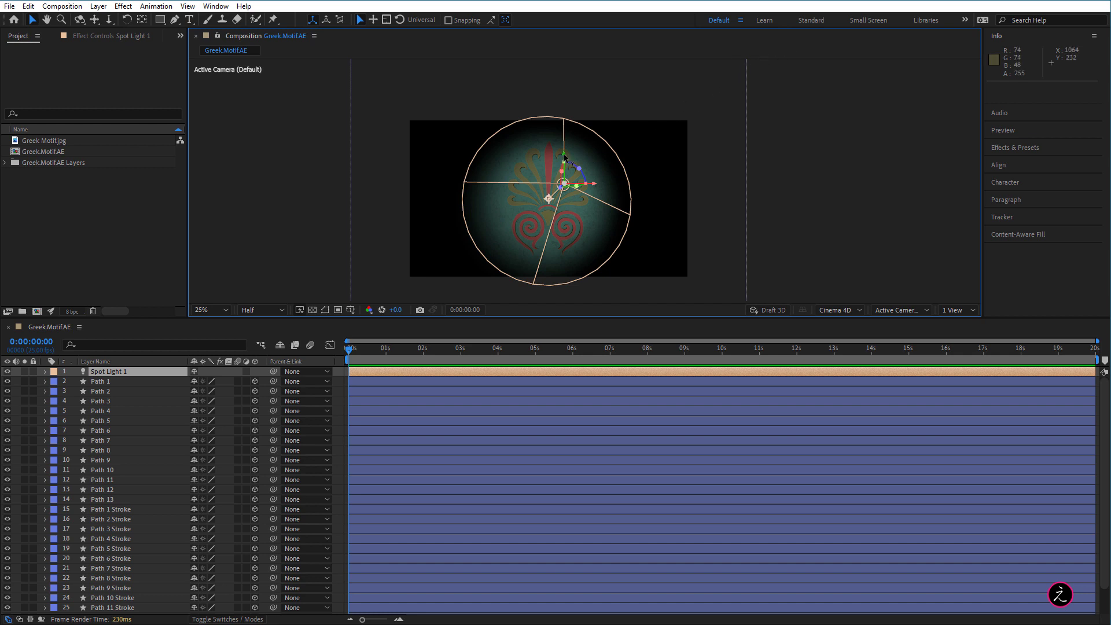
drag(564, 157, 561, 86)
drag(595, 120, 758, 119)
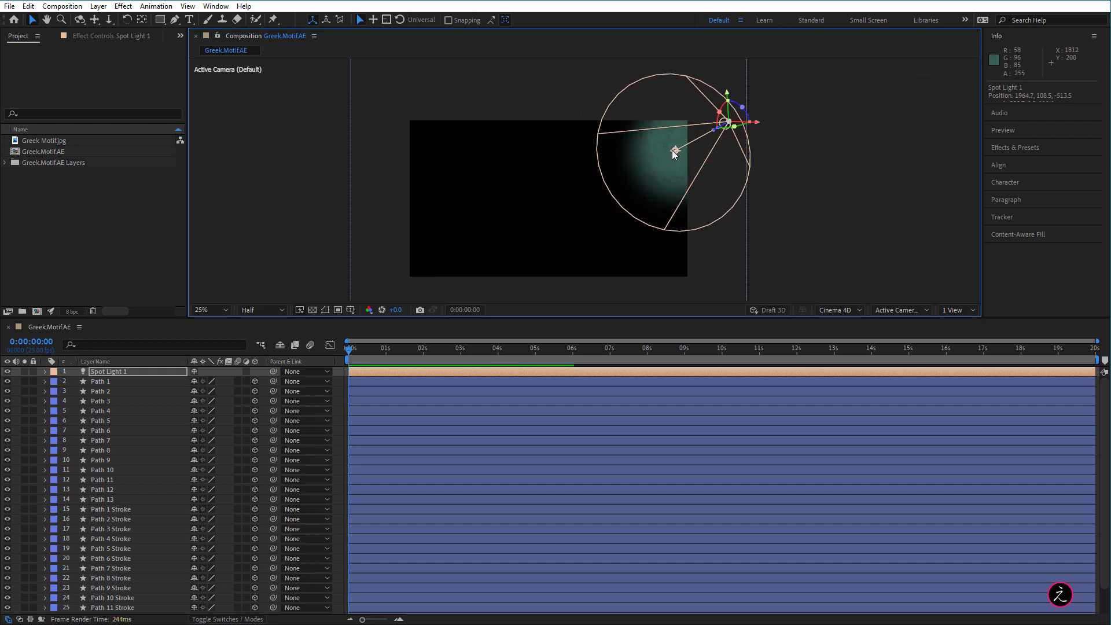
drag(675, 151, 564, 184)
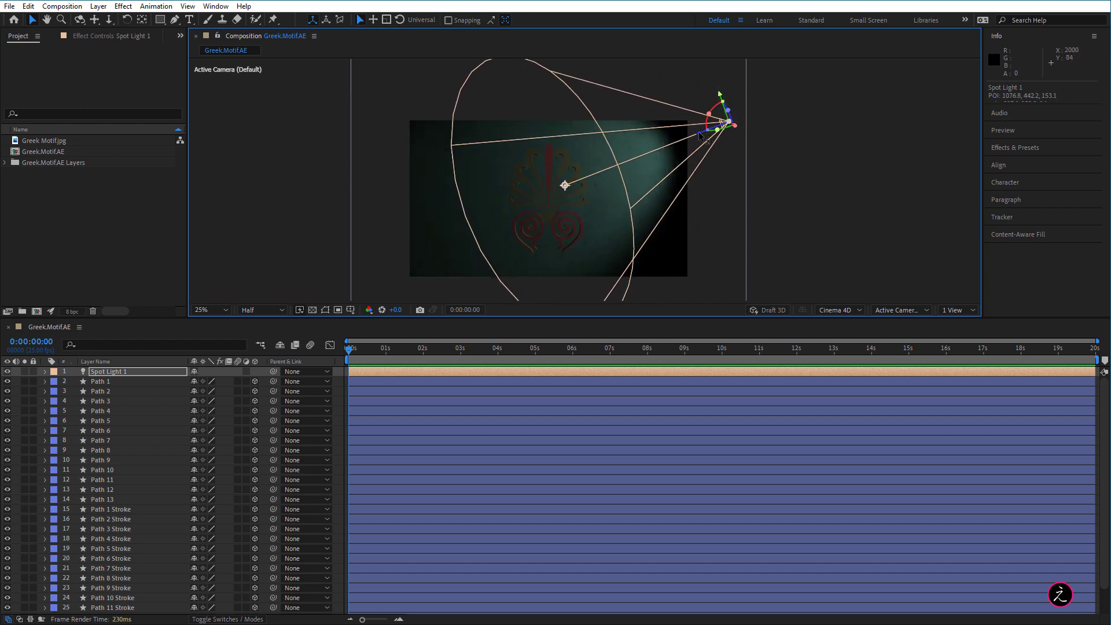
drag(699, 135, 735, 74)
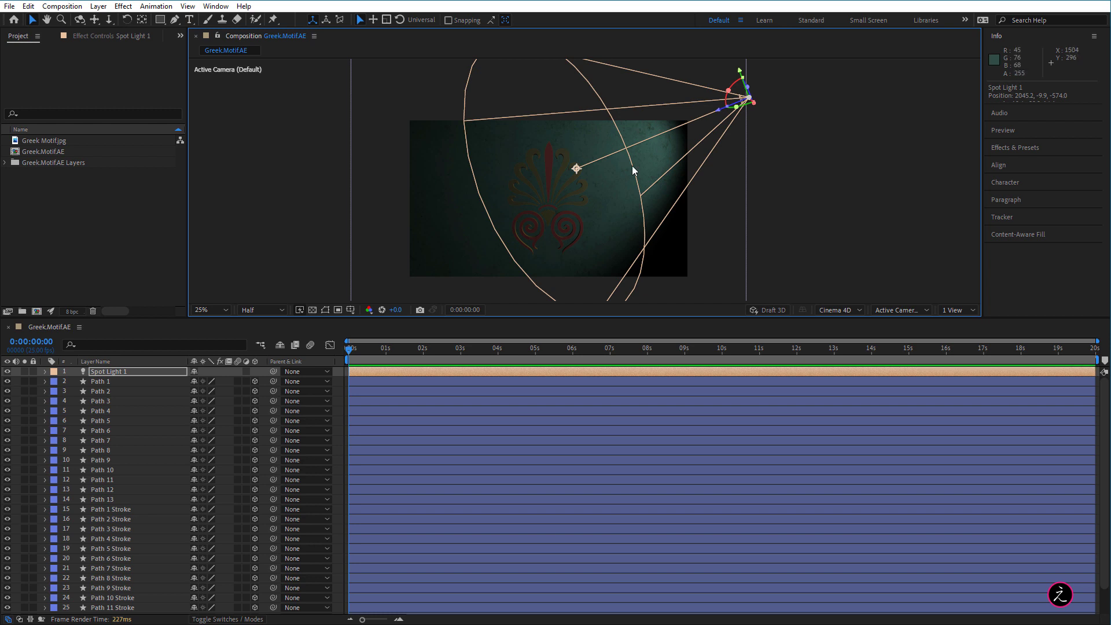
Set Spot Light 1's cone angle to 78° and reposition the light to about 2087, 81, -605.
double_click(117, 371)
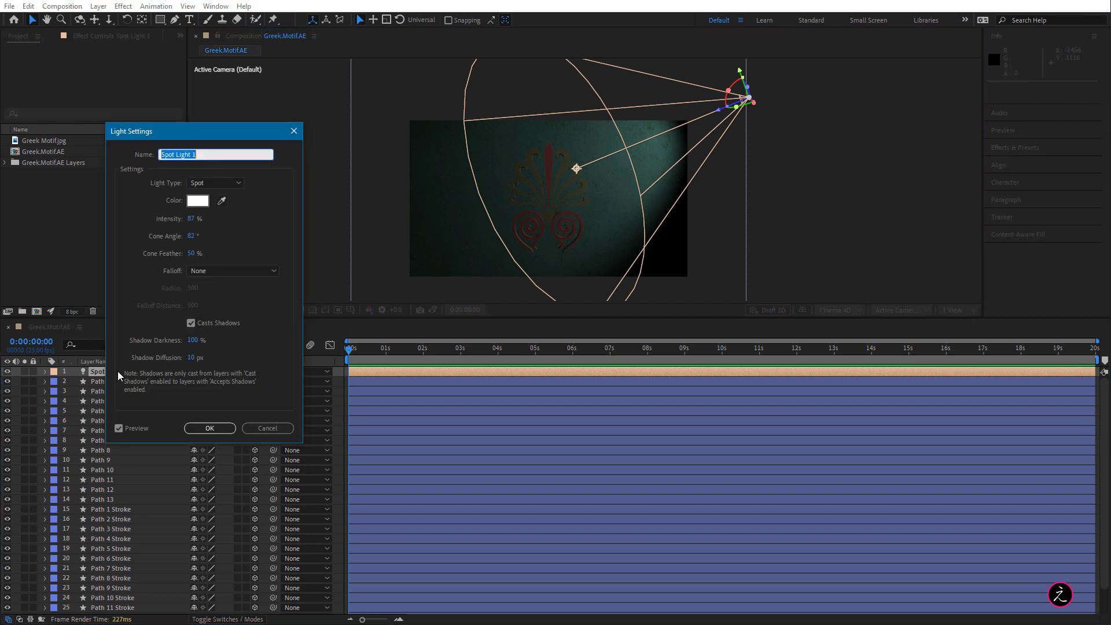
drag(192, 236, 192, 236)
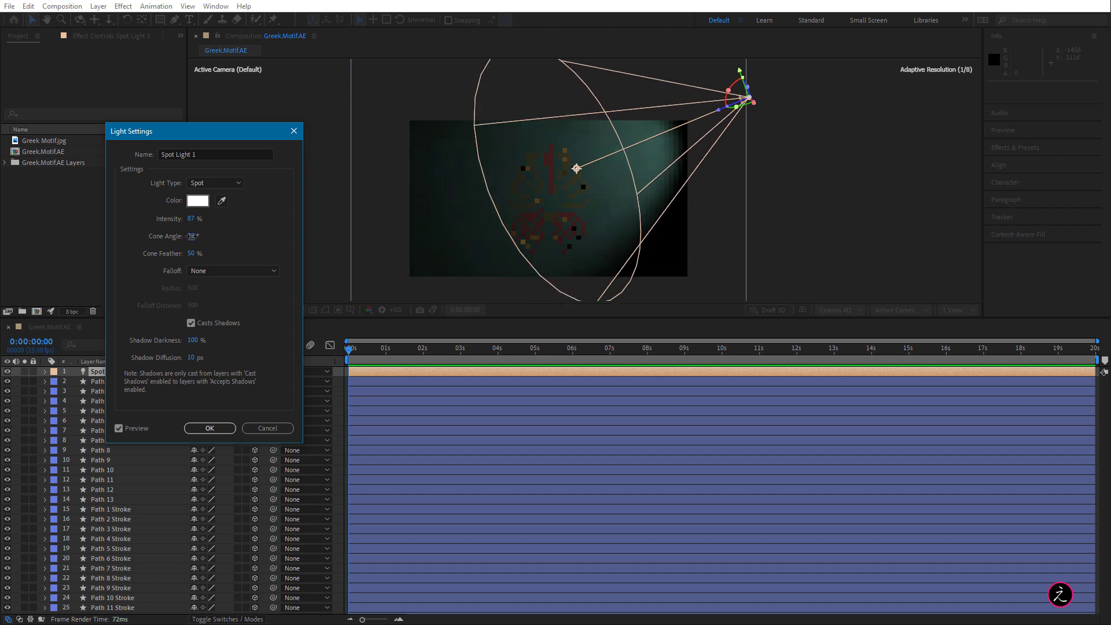
click(210, 428)
drag(742, 73, 759, 89)
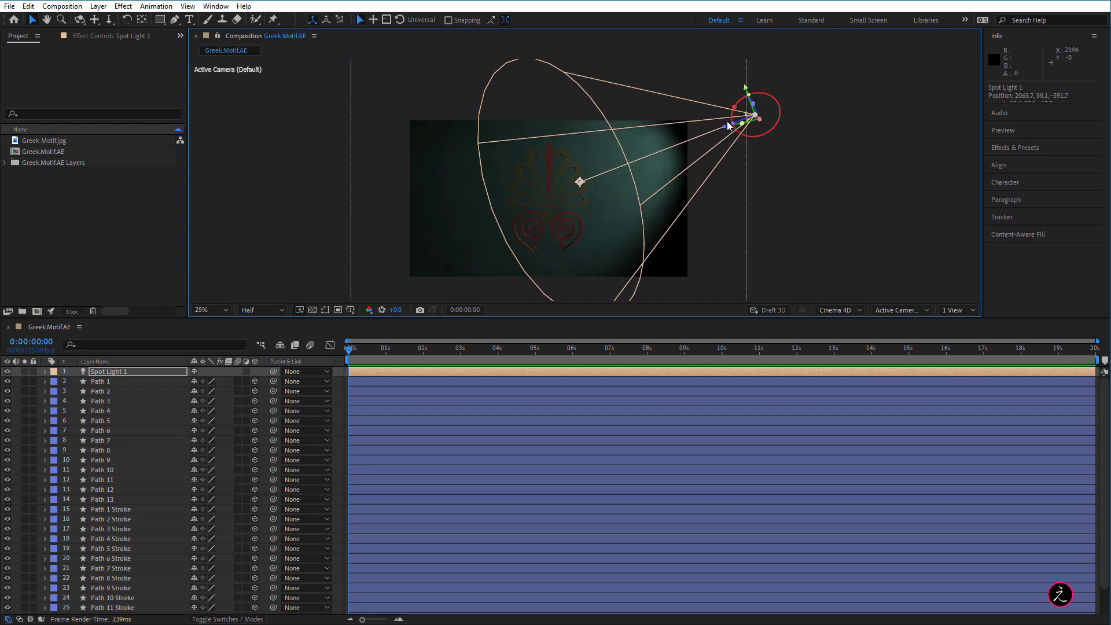
drag(728, 124, 734, 126)
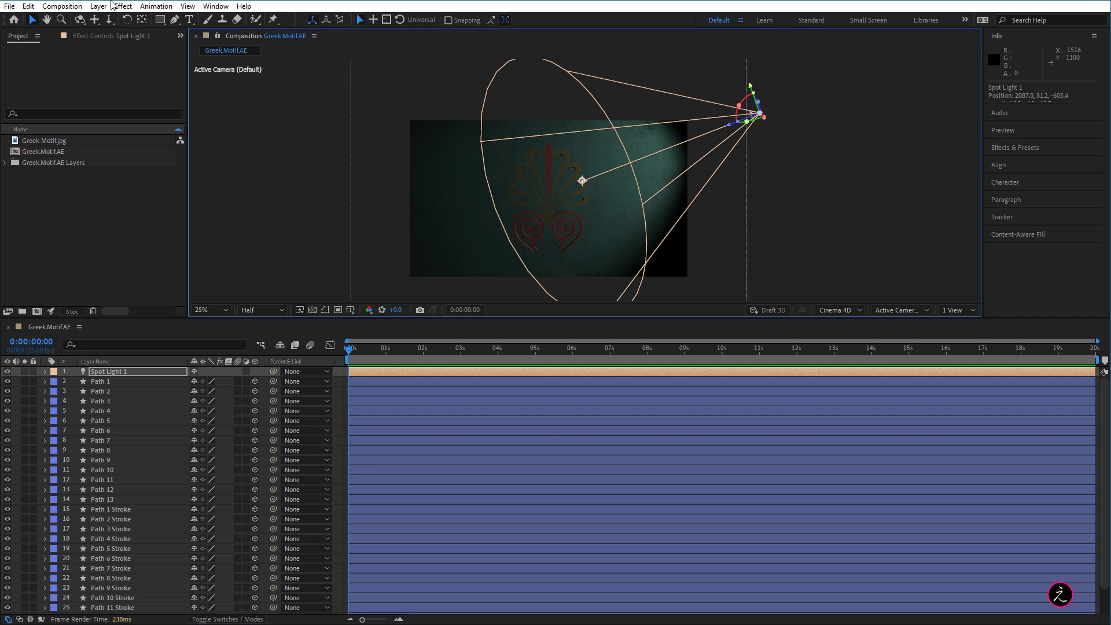
Add a second shadow-casting spot light and move it beyond the background's lower-left corner to about 176, 1031, -917, aimed toward the motif.
click(99, 7)
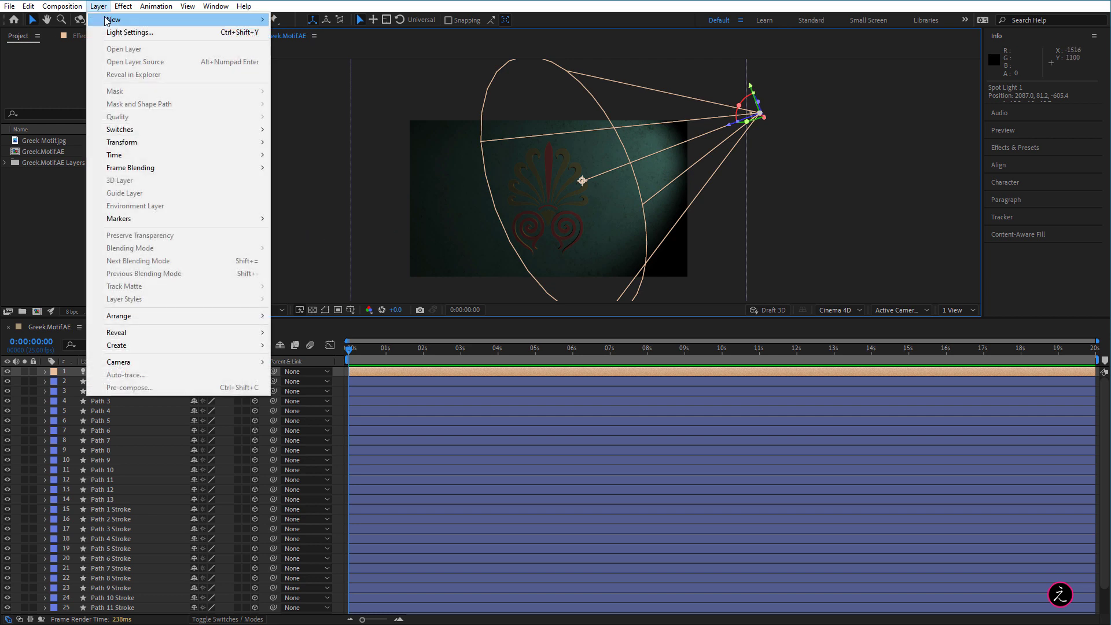
mouse_move(110, 20)
click(345, 46)
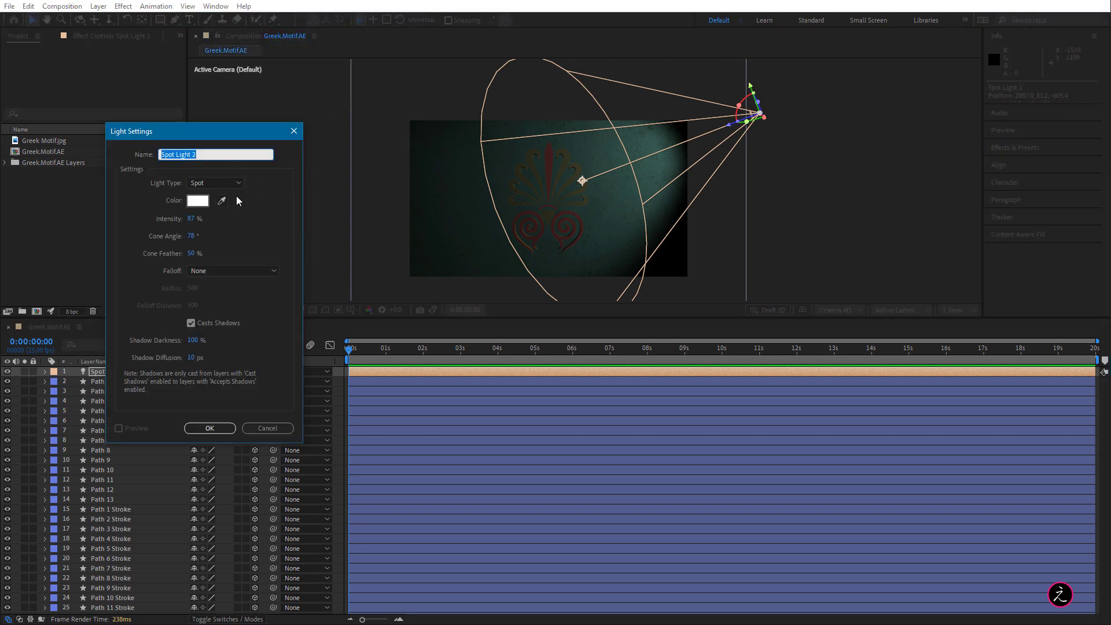
click(209, 428)
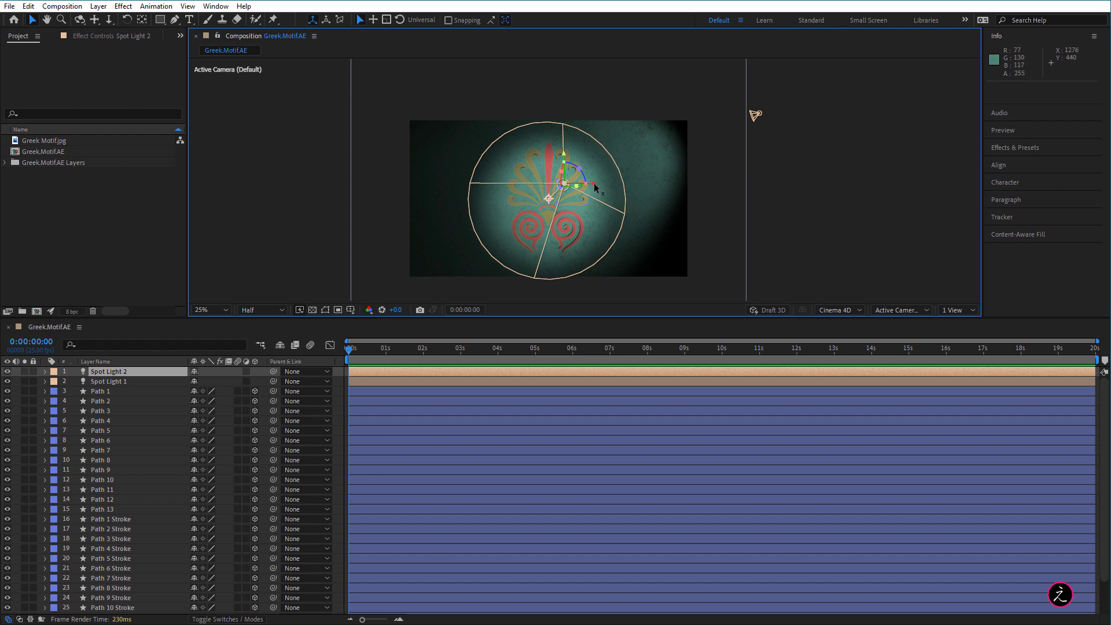
drag(564, 186, 488, 204)
key(space)
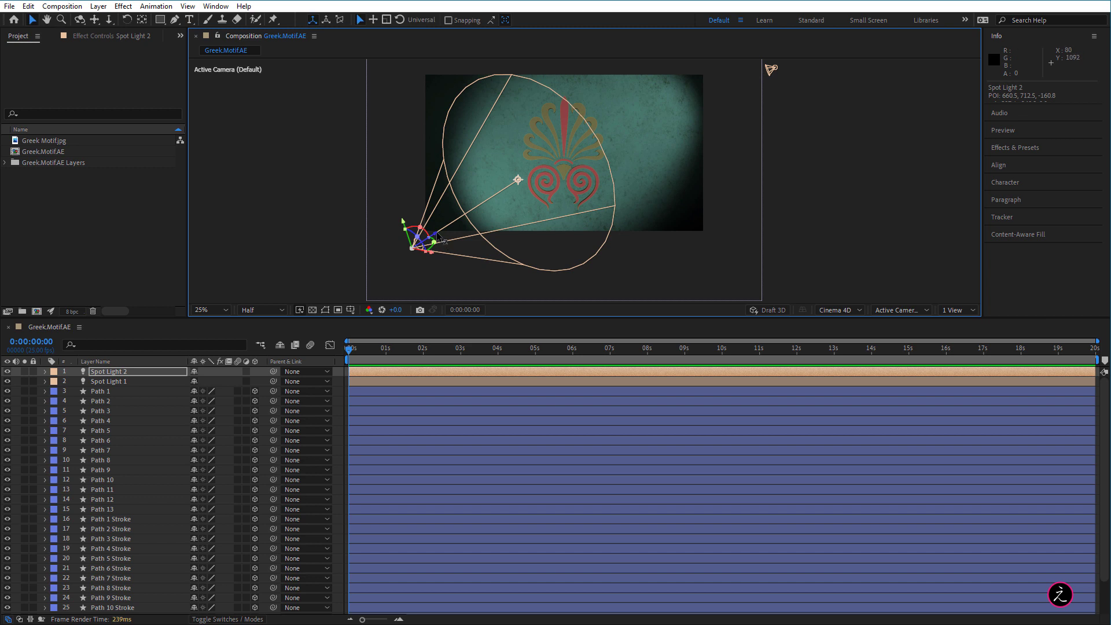
drag(432, 235, 402, 253)
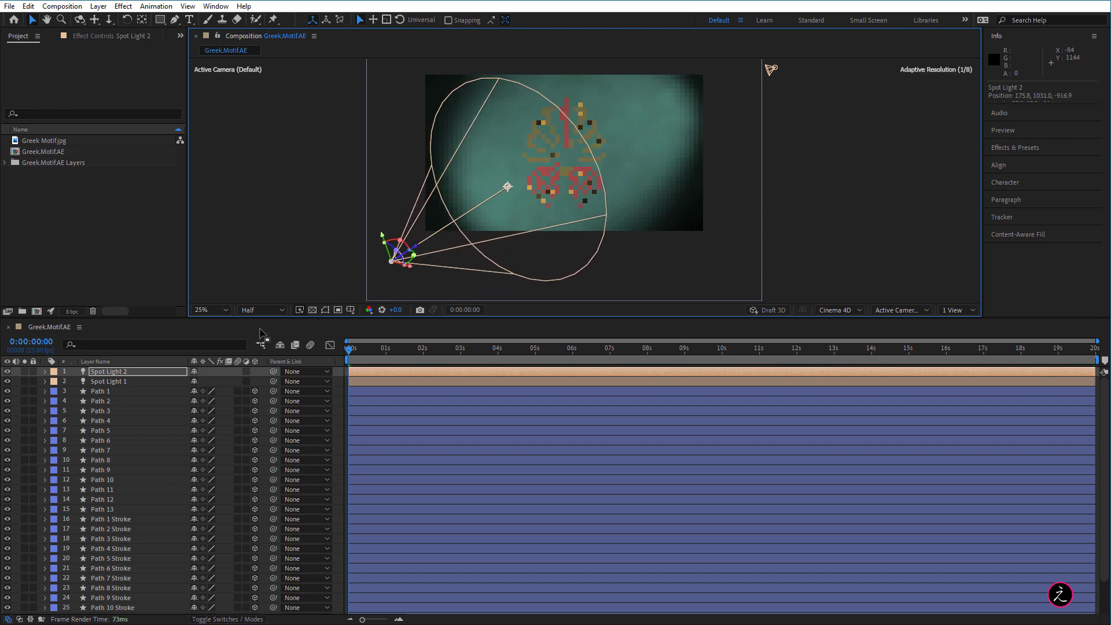
Fine-tune the cone angle of Spot Light 2 in its light settings and deselect the light.
double_click(167, 371)
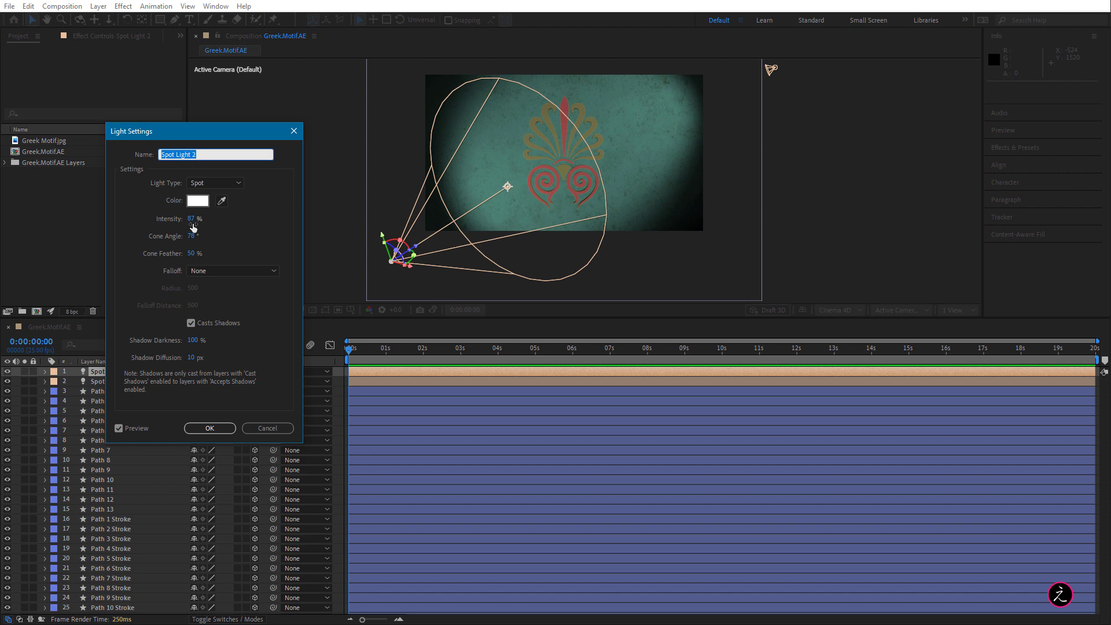
drag(189, 236, 195, 235)
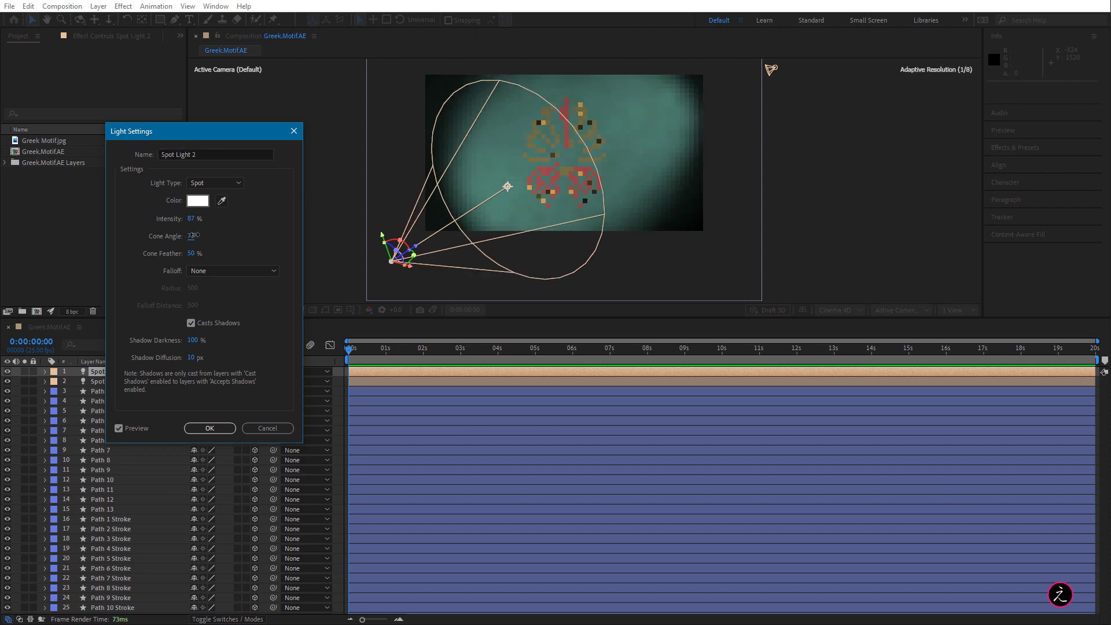
click(210, 429)
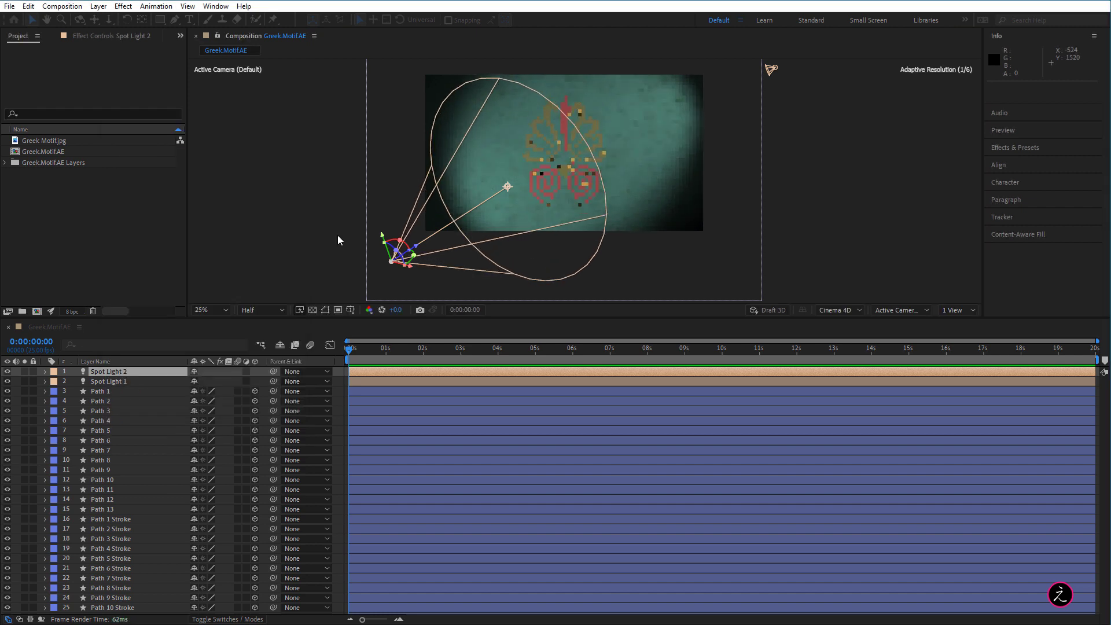
click(302, 196)
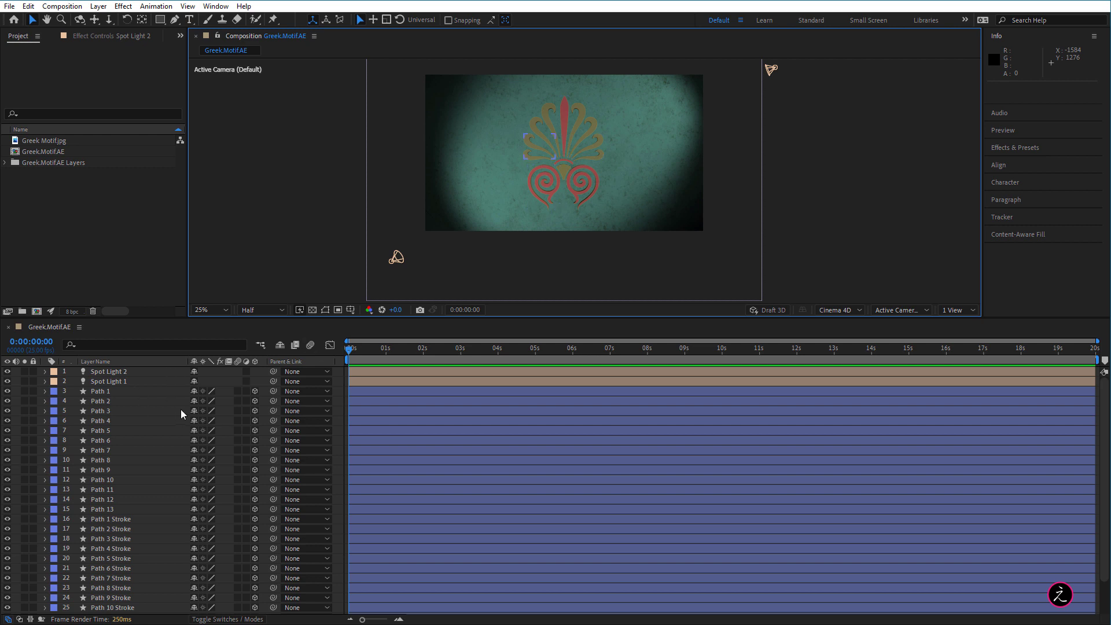
Turn on Casts Shadows in the material options of all path and stroke layers together, and inspect the motif's shadows up close.
click(137, 390)
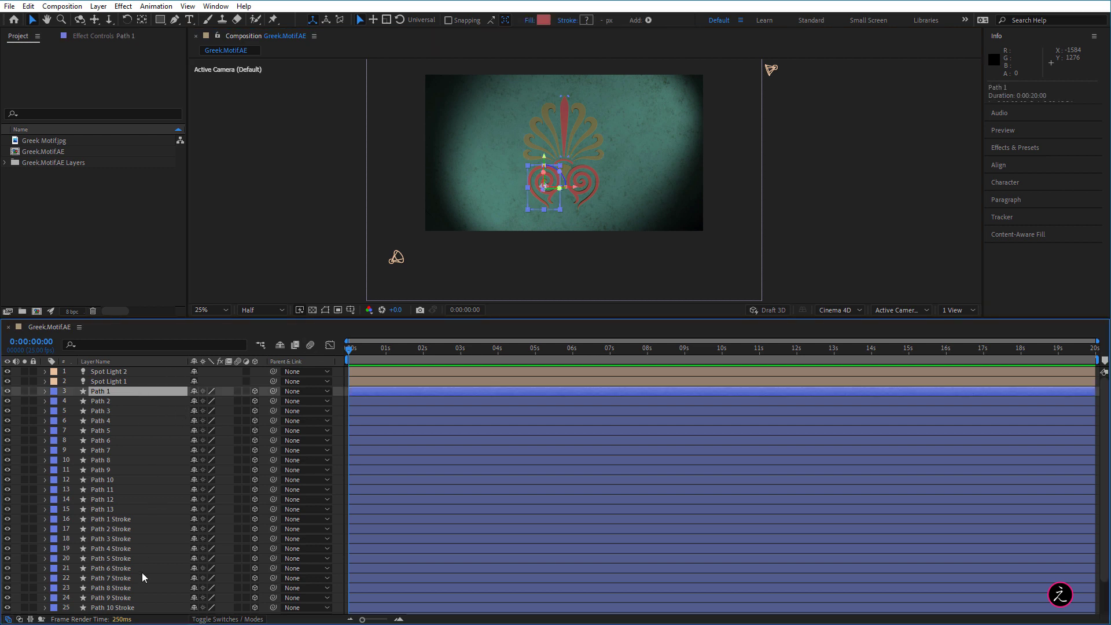
scroll(158, 565, down, 2)
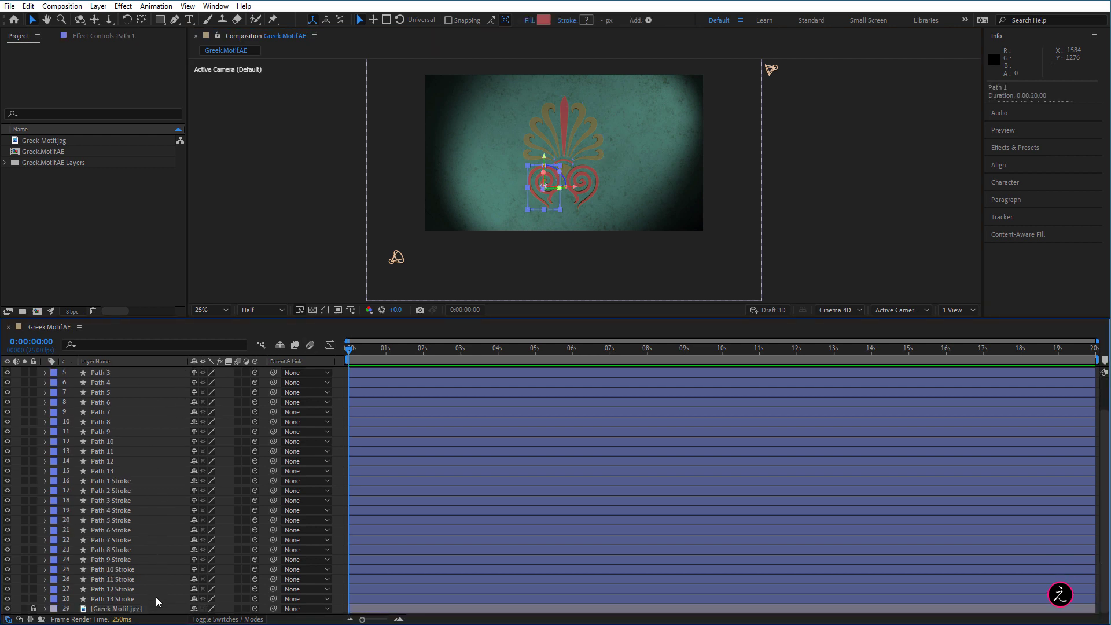
shift+click(156, 596)
scroll(139, 457, up, 2)
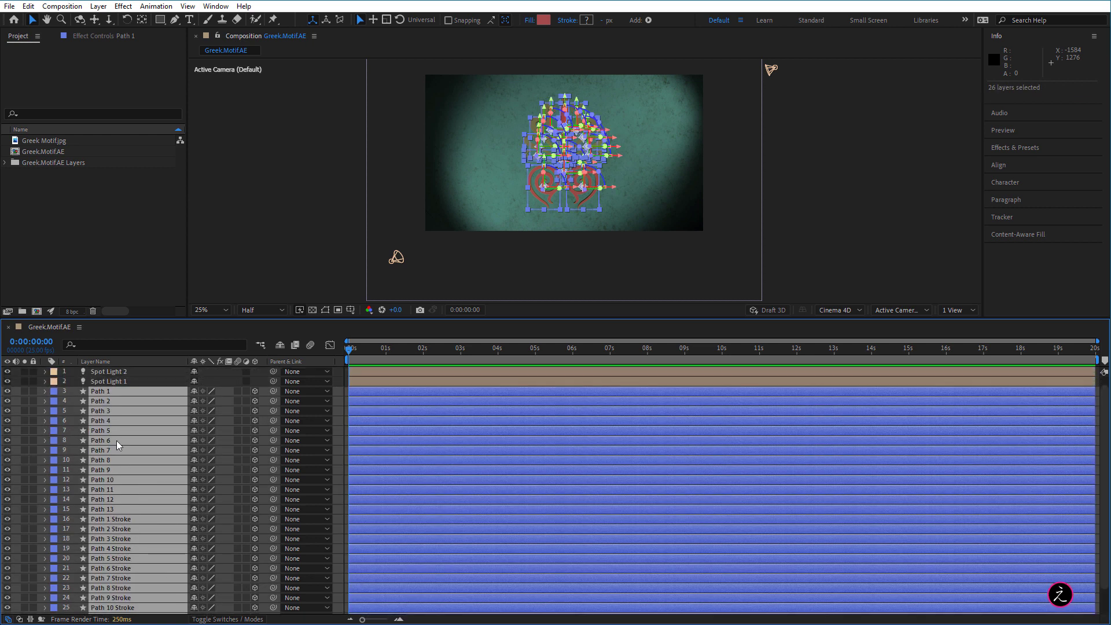
click(45, 390)
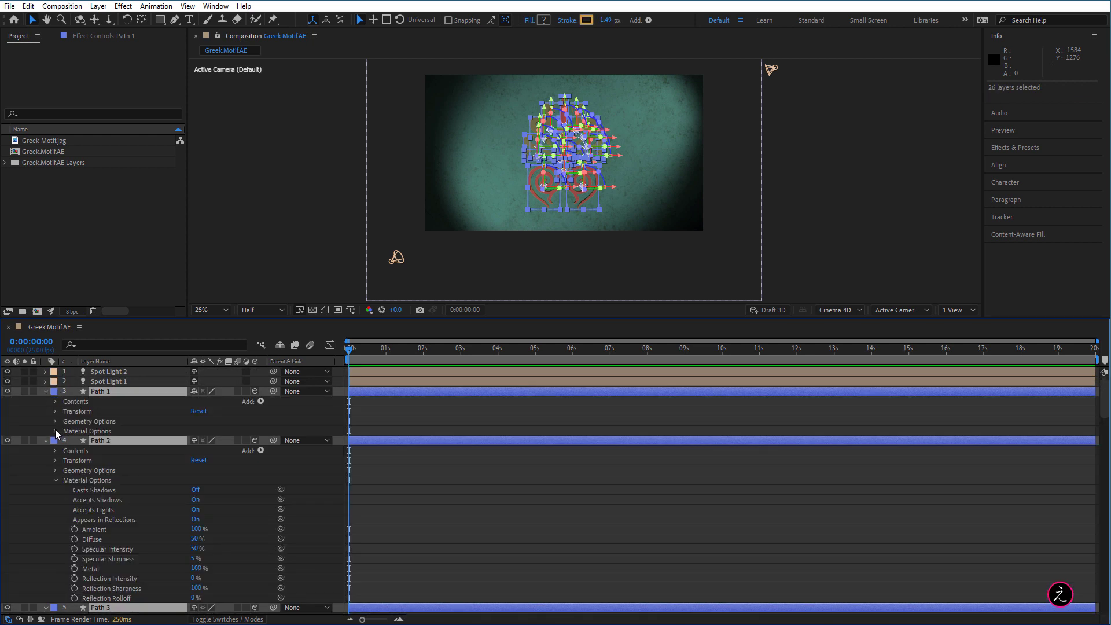
click(56, 431)
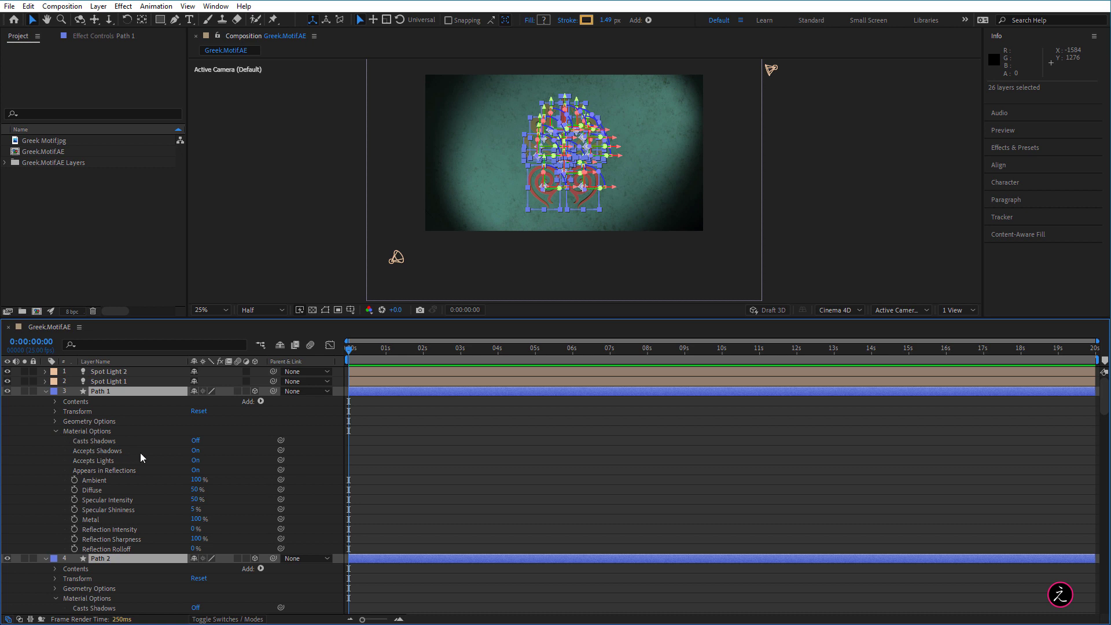
click(195, 441)
click(277, 196)
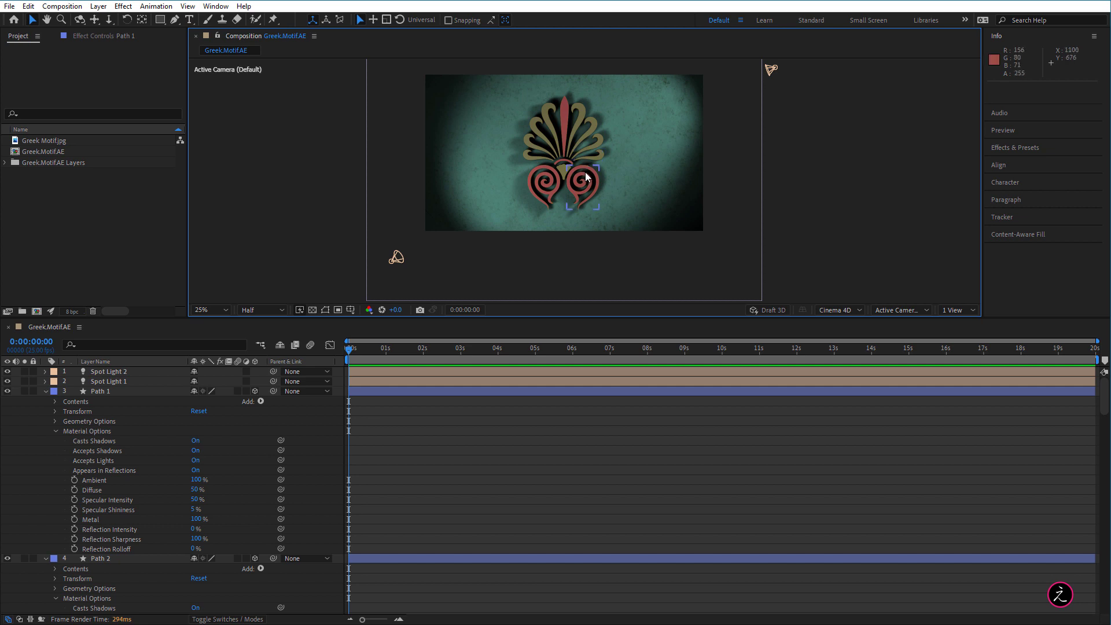
scroll(587, 171, up, 4)
mouse_move(652, 164)
mouse_down()
mouse_move(692, 191)
mouse_move(684, 166)
mouse_move(667, 178)
mouse_up()
scroll(678, 139, down, 2)
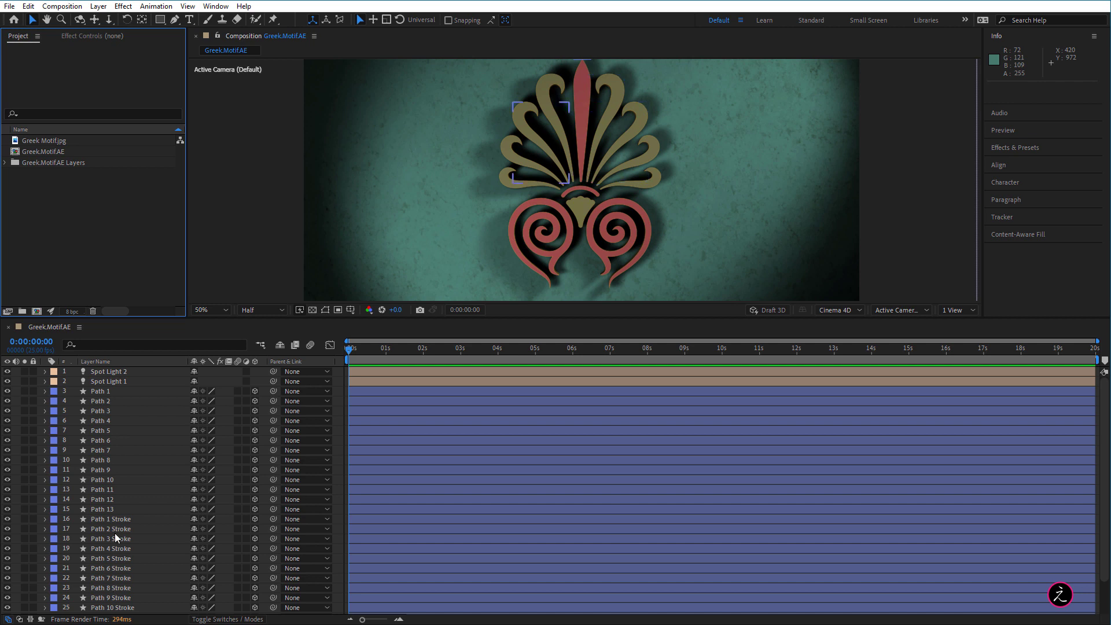
Set the extrusion depth of all stroke layers, Path 1 Stroke through Path 13 Stroke, to 50 and deselect them.
scroll(130, 547, down, 2)
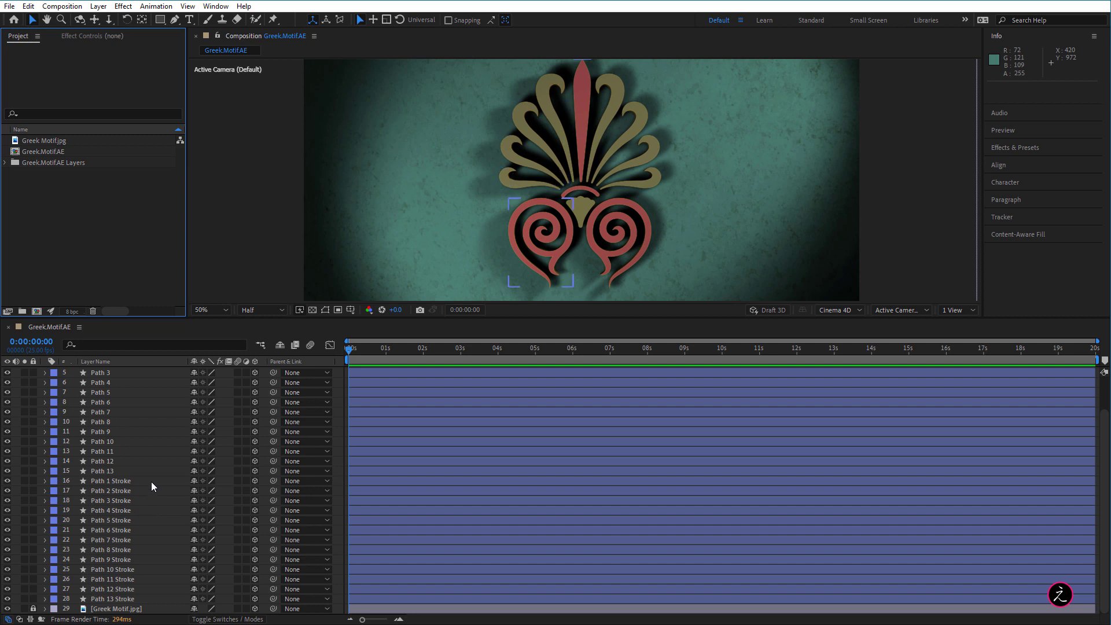
click(151, 482)
shift+click(147, 596)
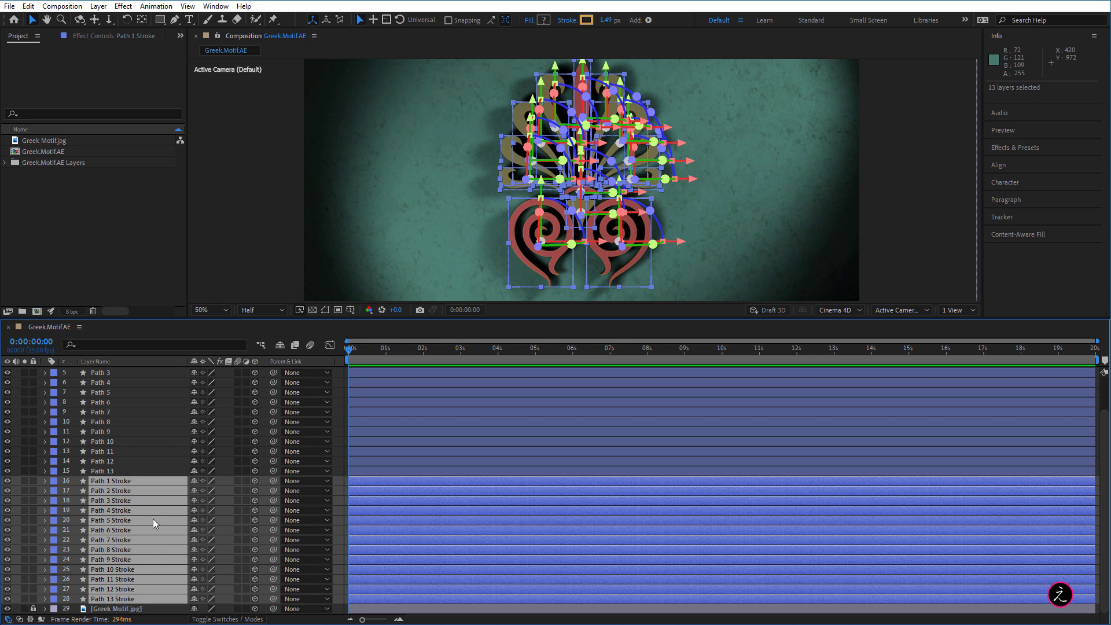
key(u)
key(u)
scroll(154, 511, down, 2)
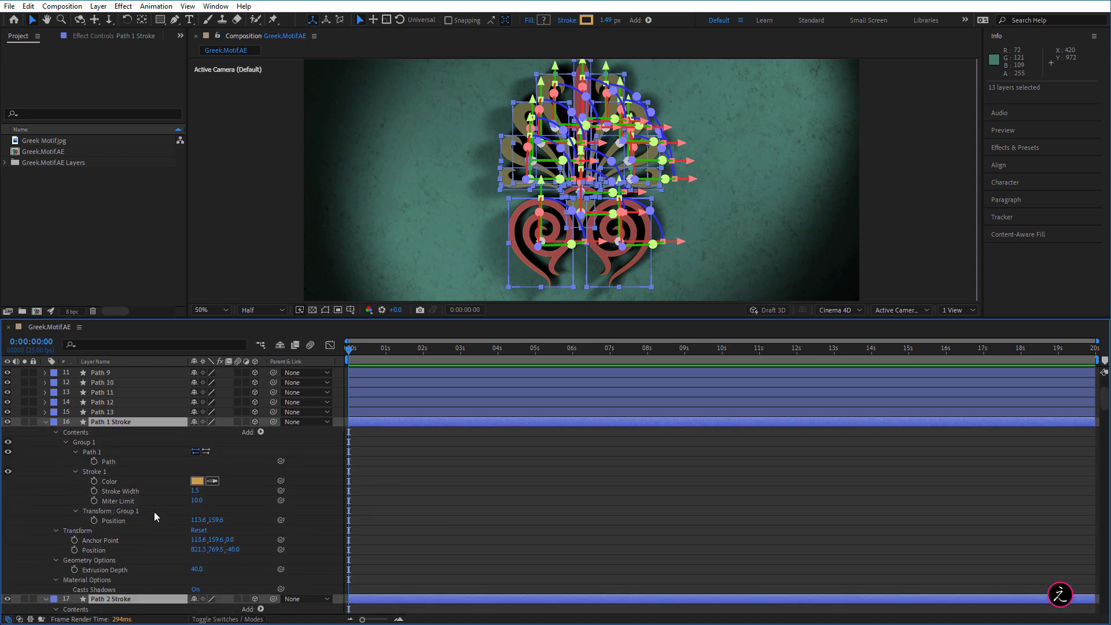
scroll(161, 515, down, 1)
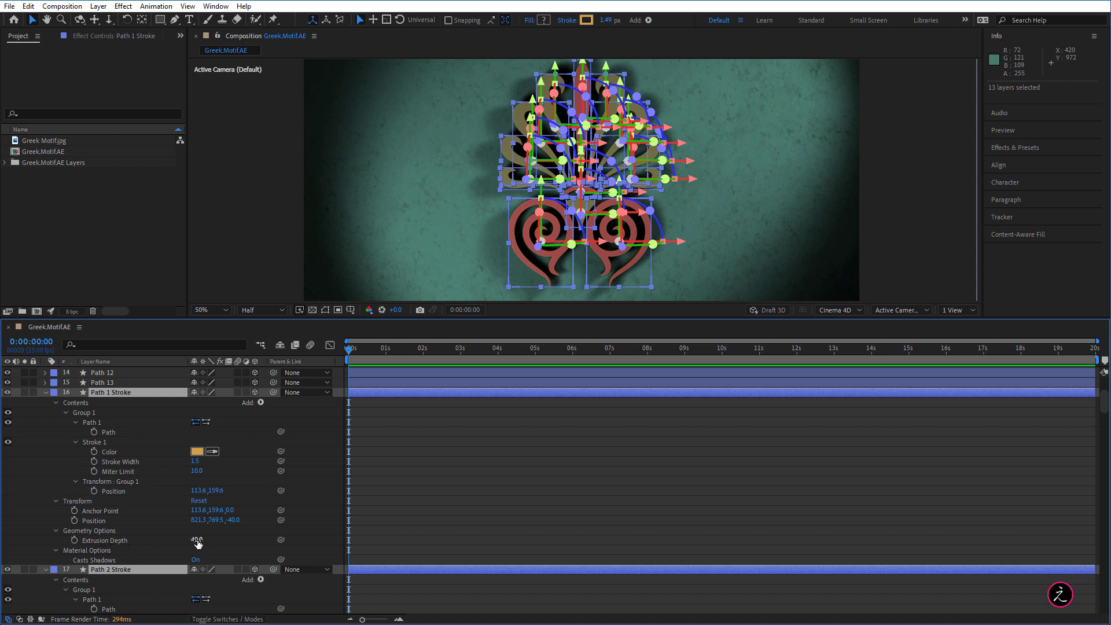
text(50)
key(Return)
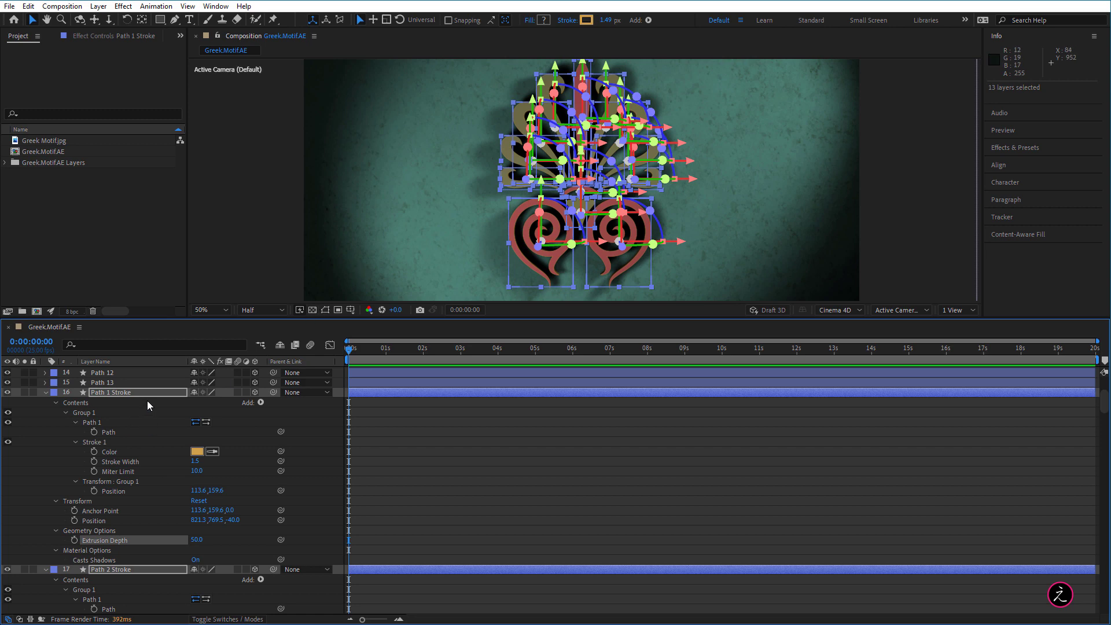
key(u)
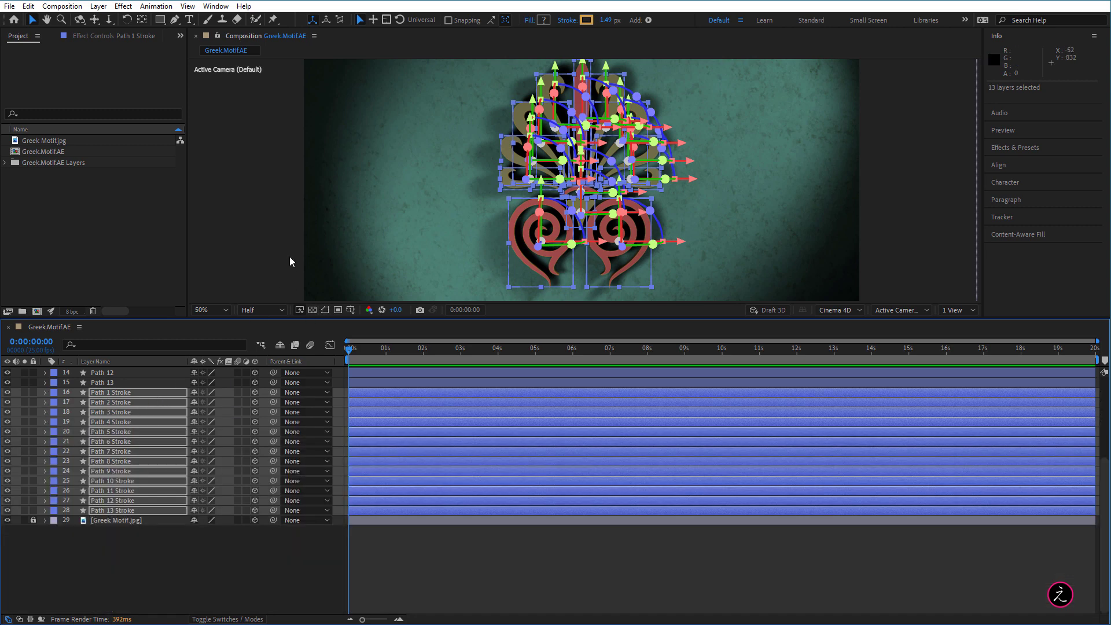
click(361, 188)
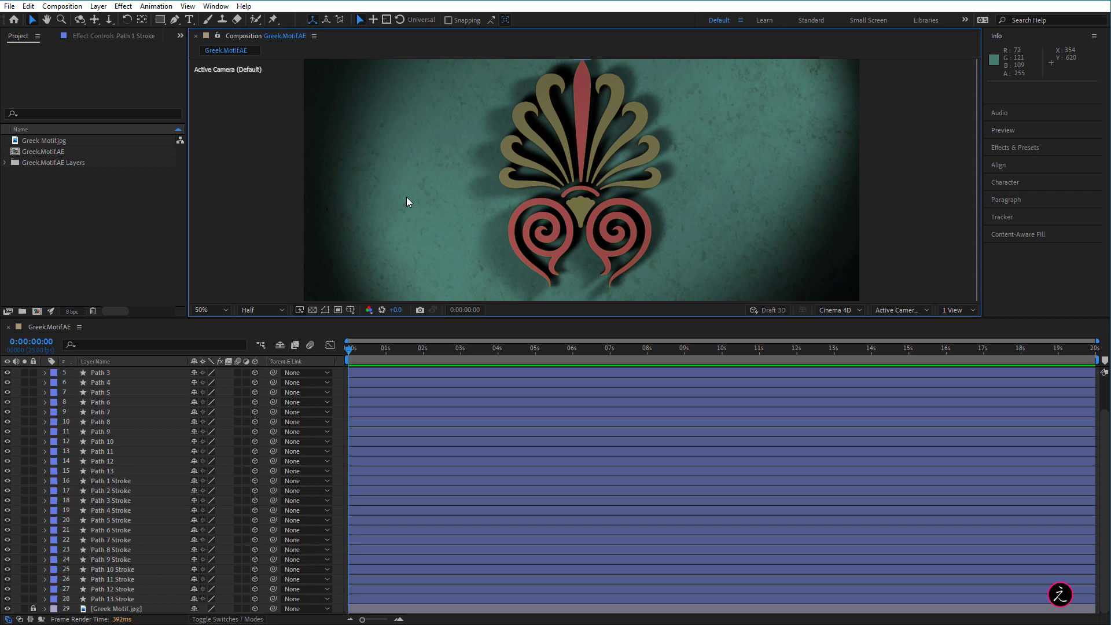
Split the composition display into 2 Views and show the Left view beside the default camera view.
click(965, 311)
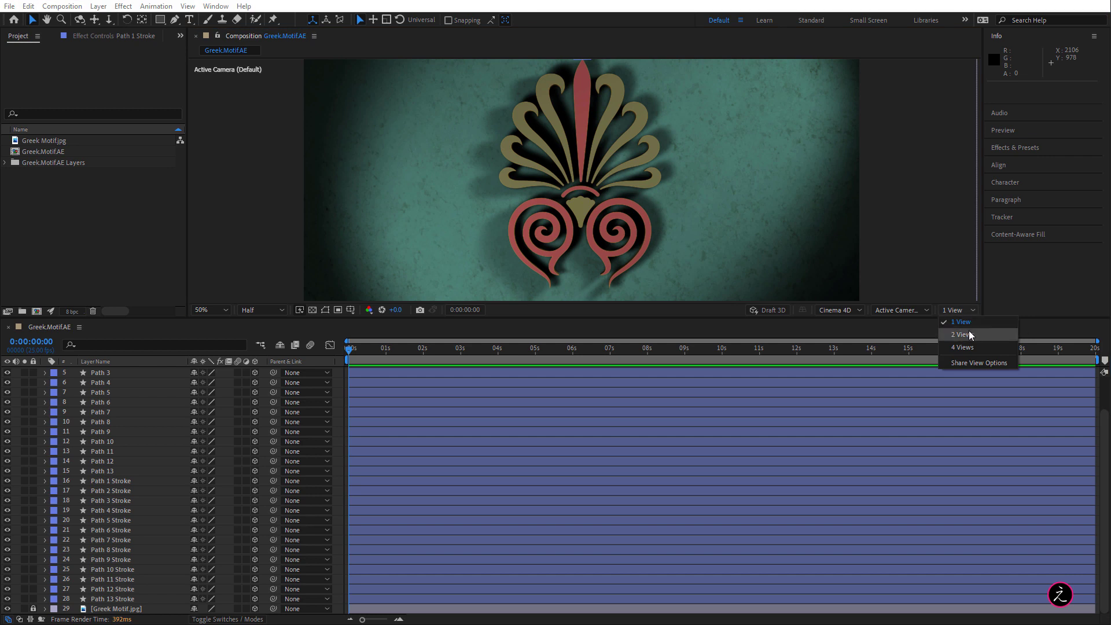
click(963, 334)
click(501, 227)
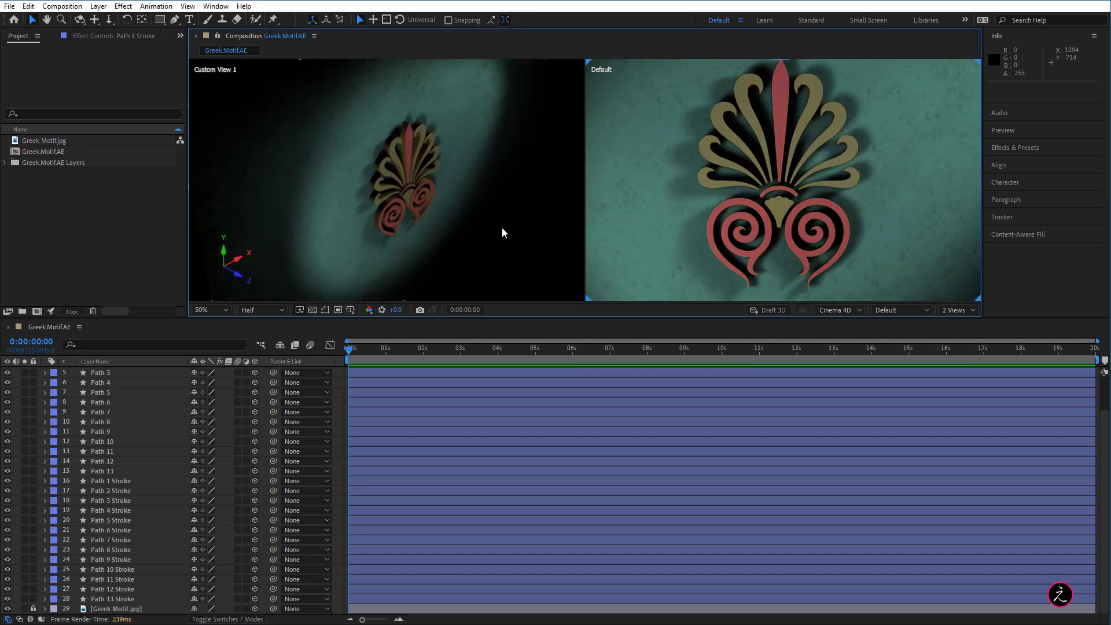
click(910, 311)
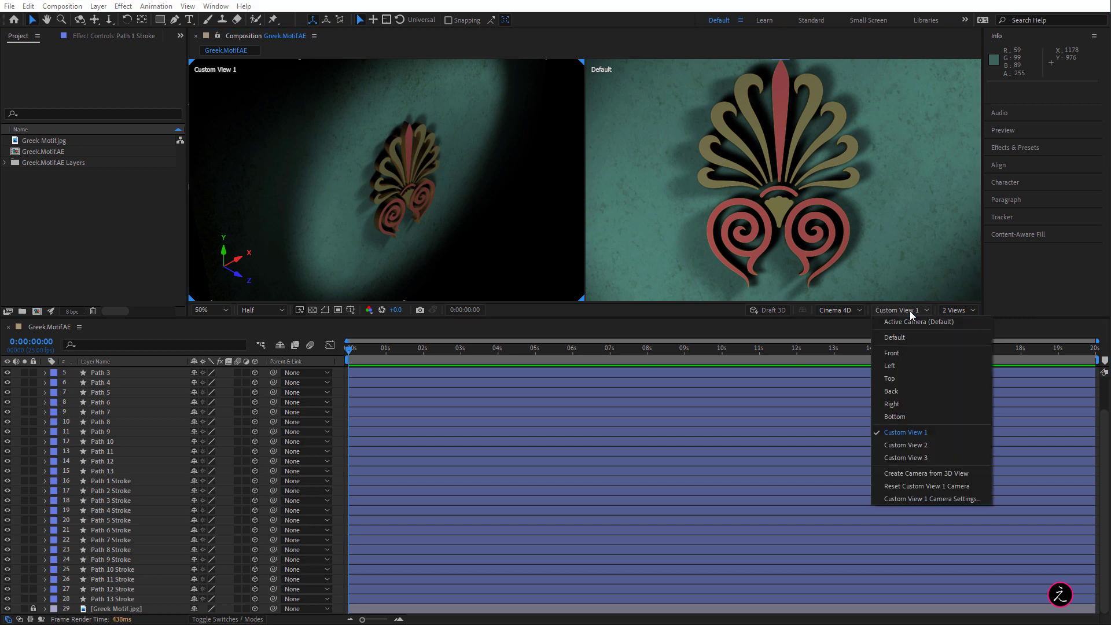
click(904, 365)
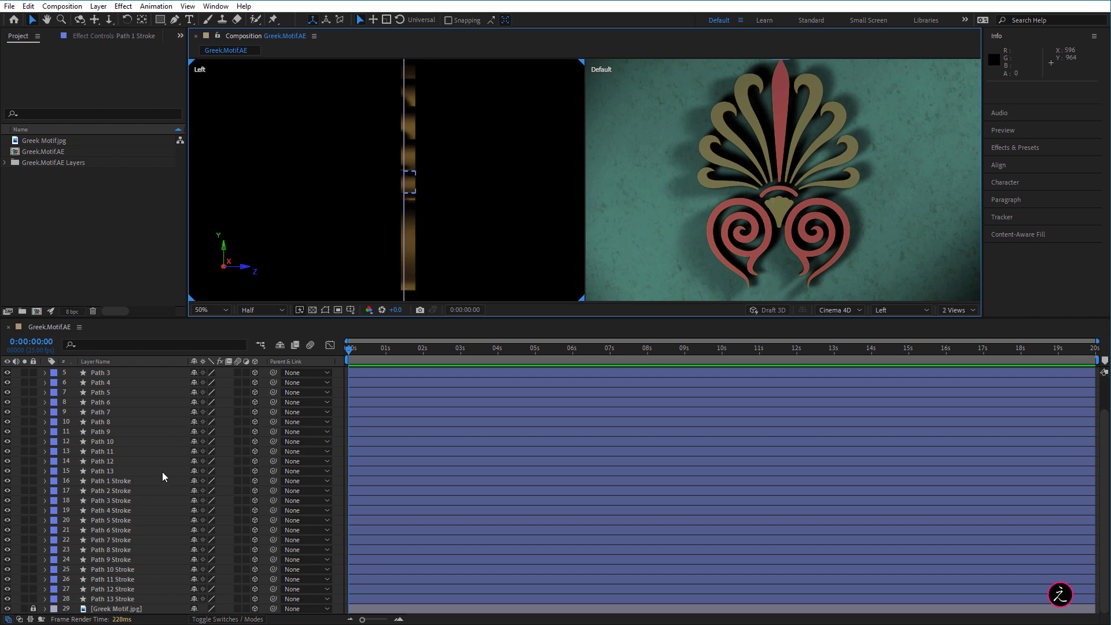
Move all 13 stroke layers together along the Z axis to -50 in the Left view, then deselect them.
click(137, 480)
shift+click(144, 600)
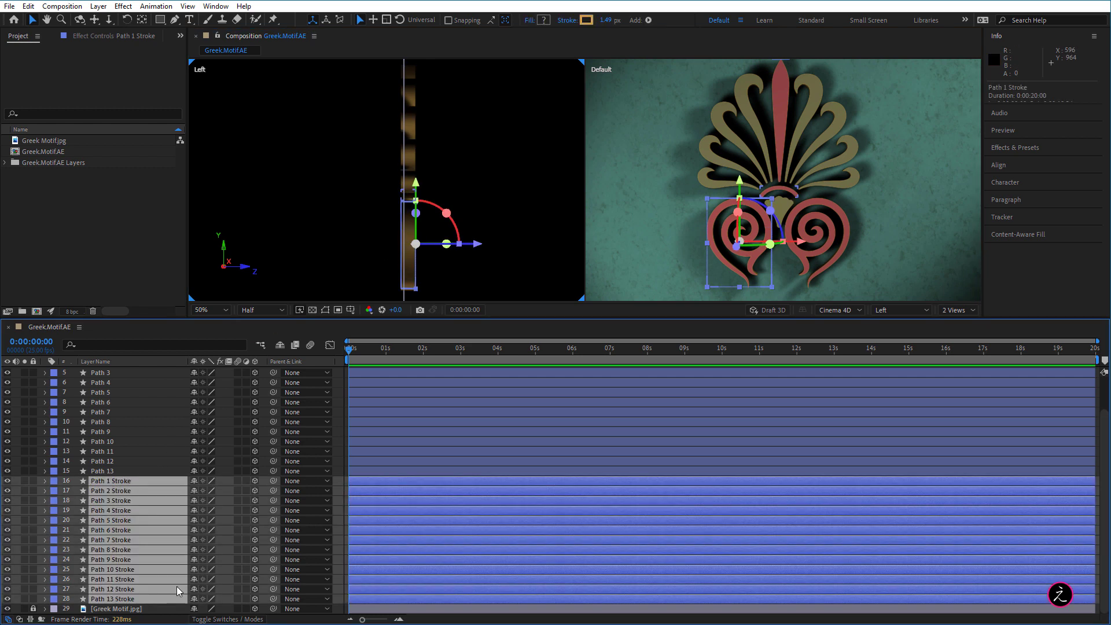
scroll(397, 211, up, 2)
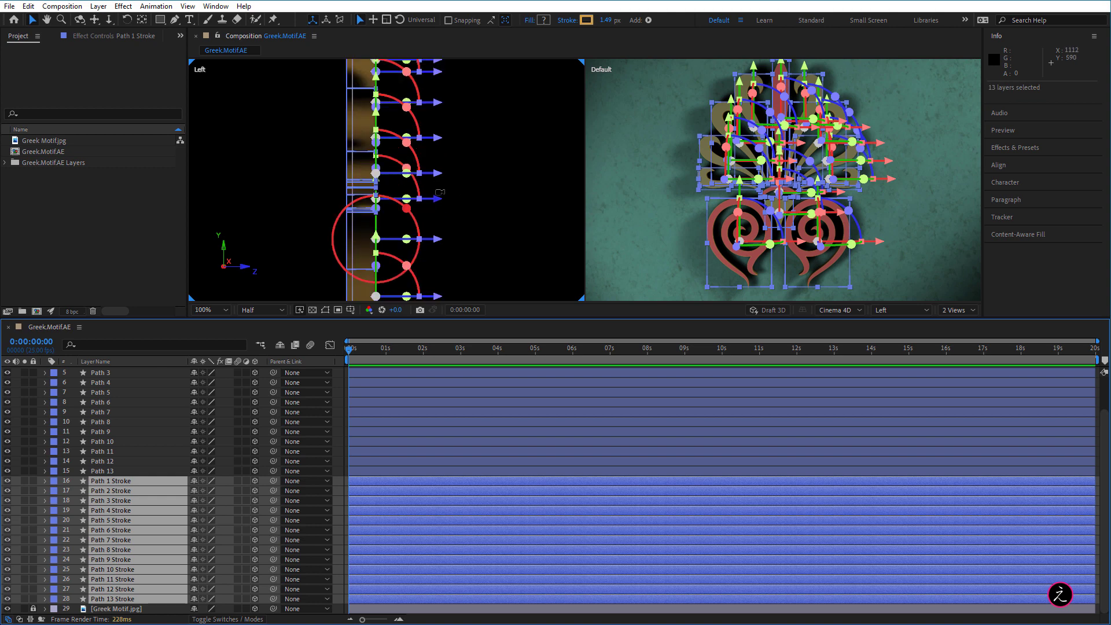
scroll(432, 203, up, 1)
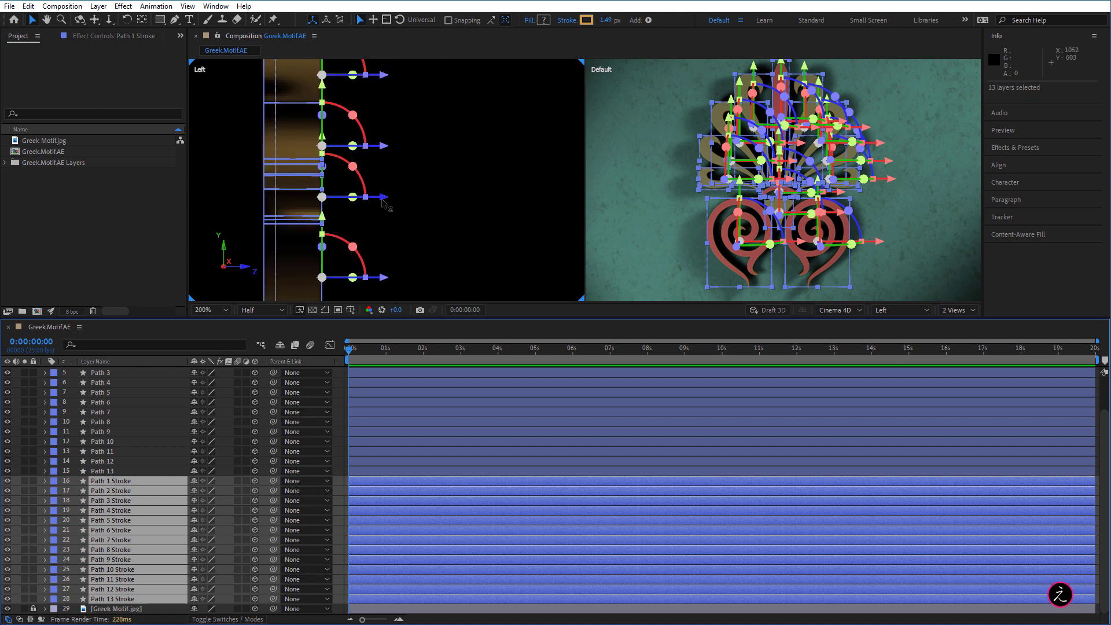
drag(385, 199, 398, 199)
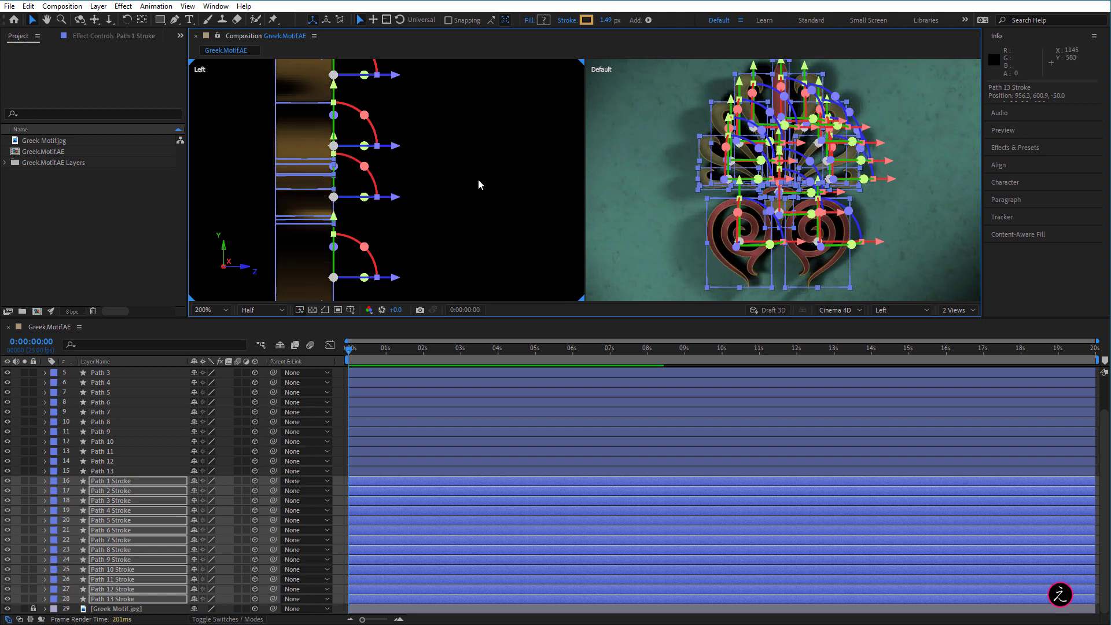
click(502, 179)
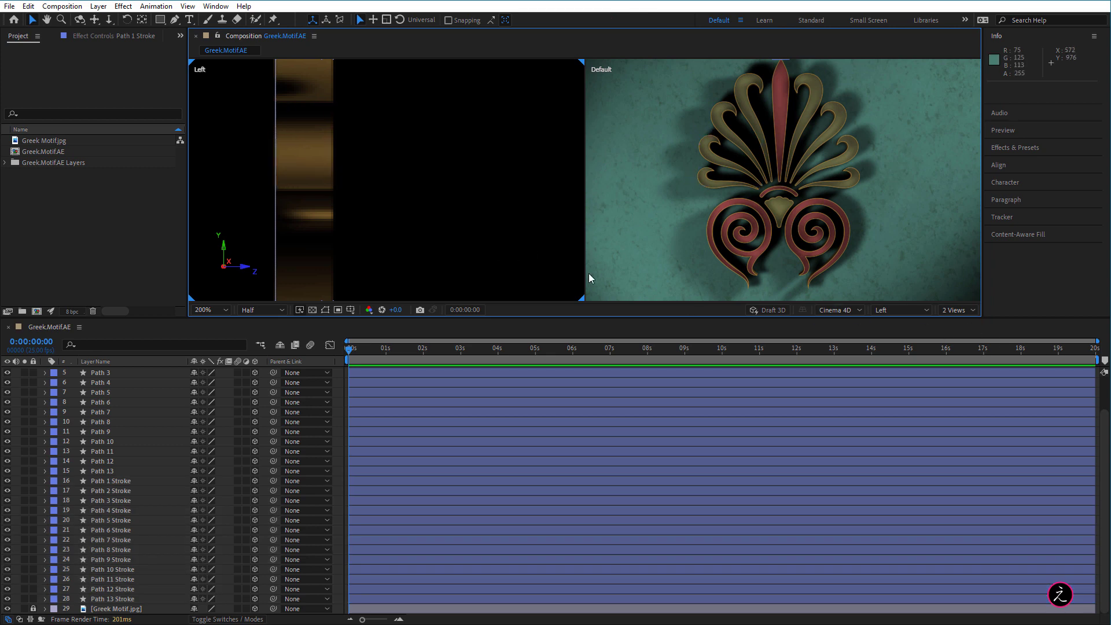
Examine the outlined motif in Custom View 1 at Full resolution, then return the composition to 1 View.
click(900, 310)
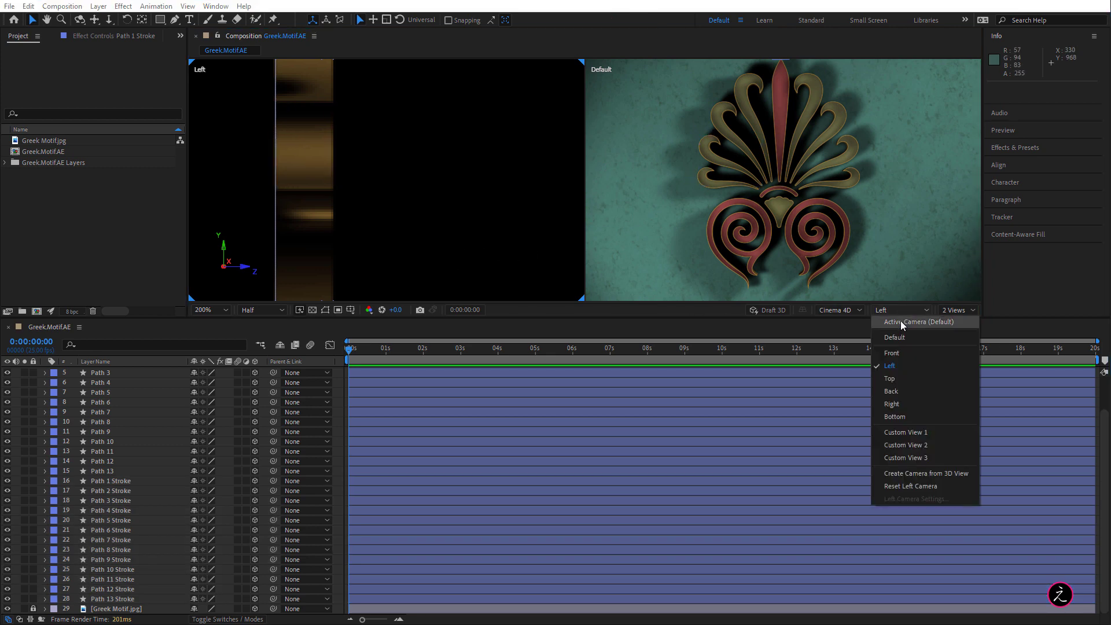
click(922, 432)
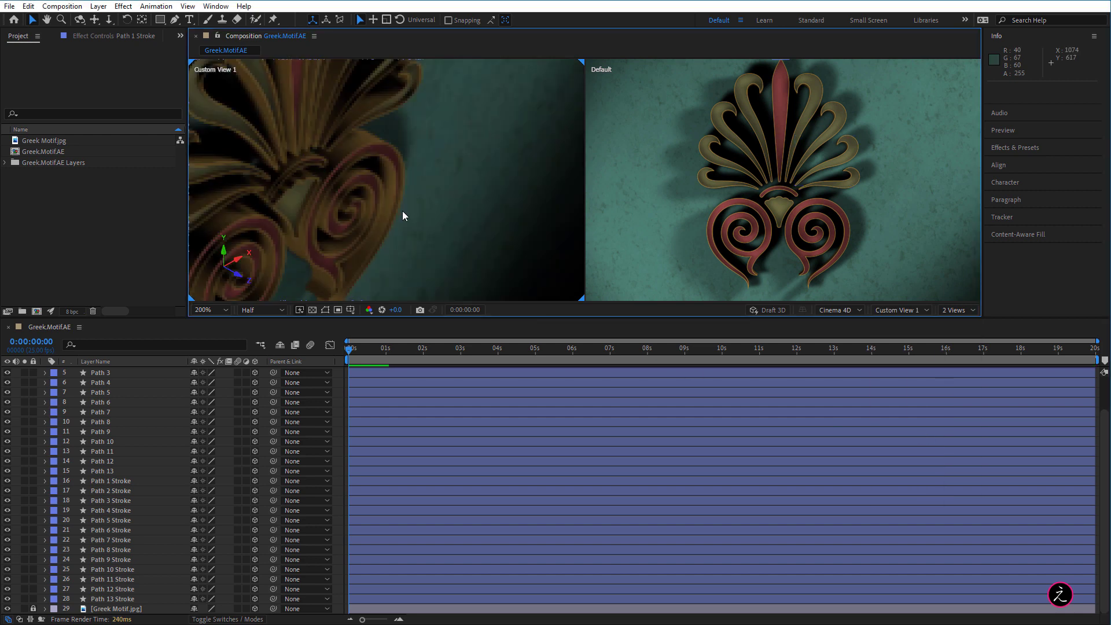
click(268, 311)
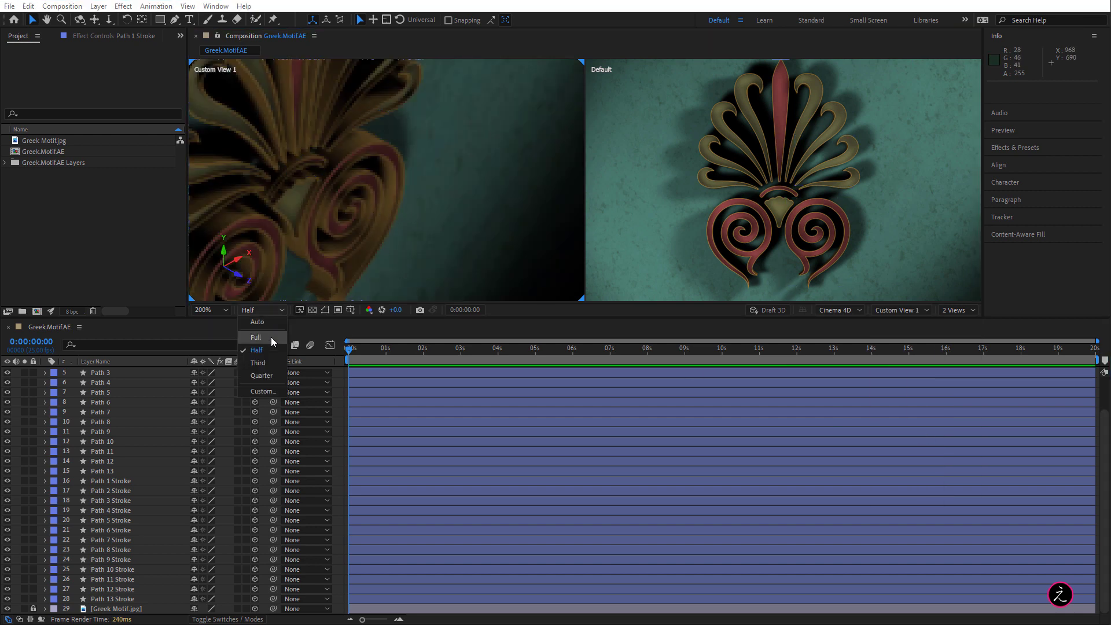
click(271, 336)
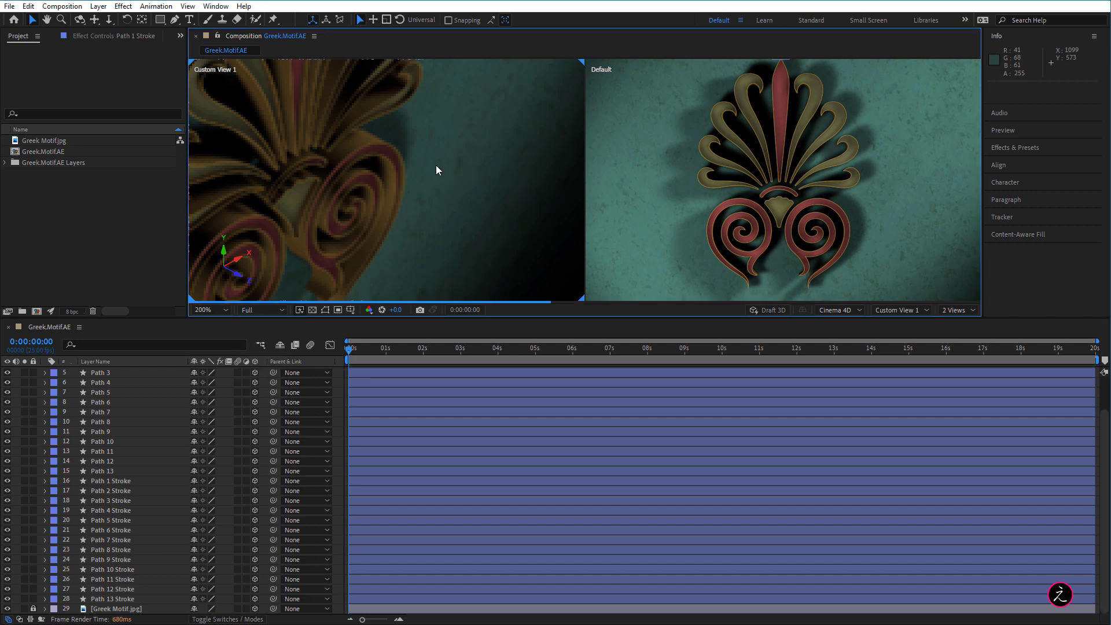
drag(395, 157, 467, 145)
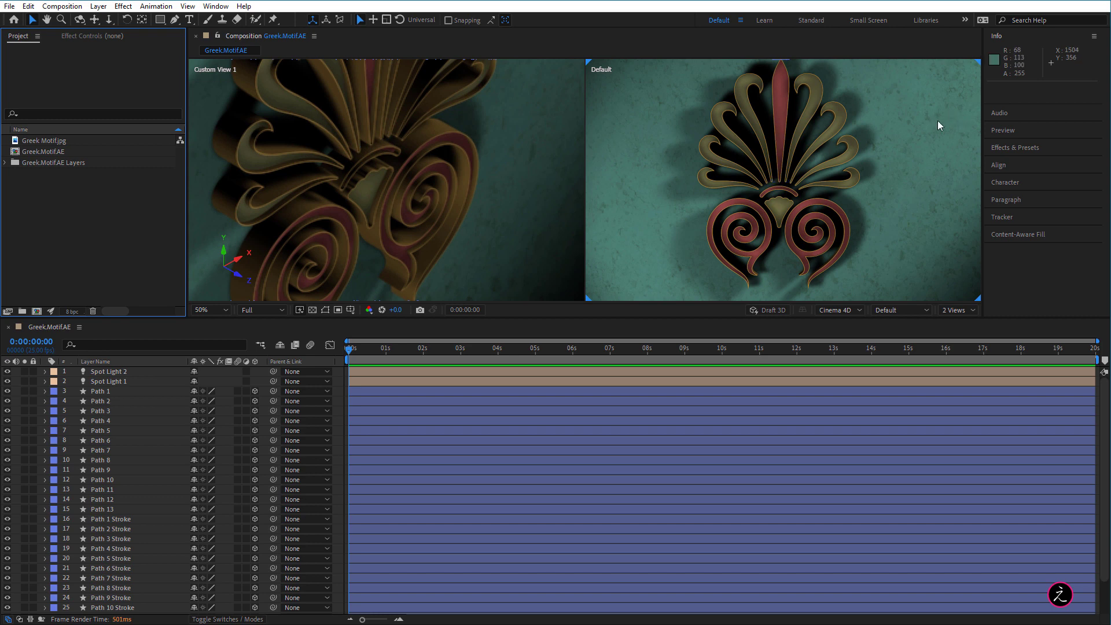
click(971, 309)
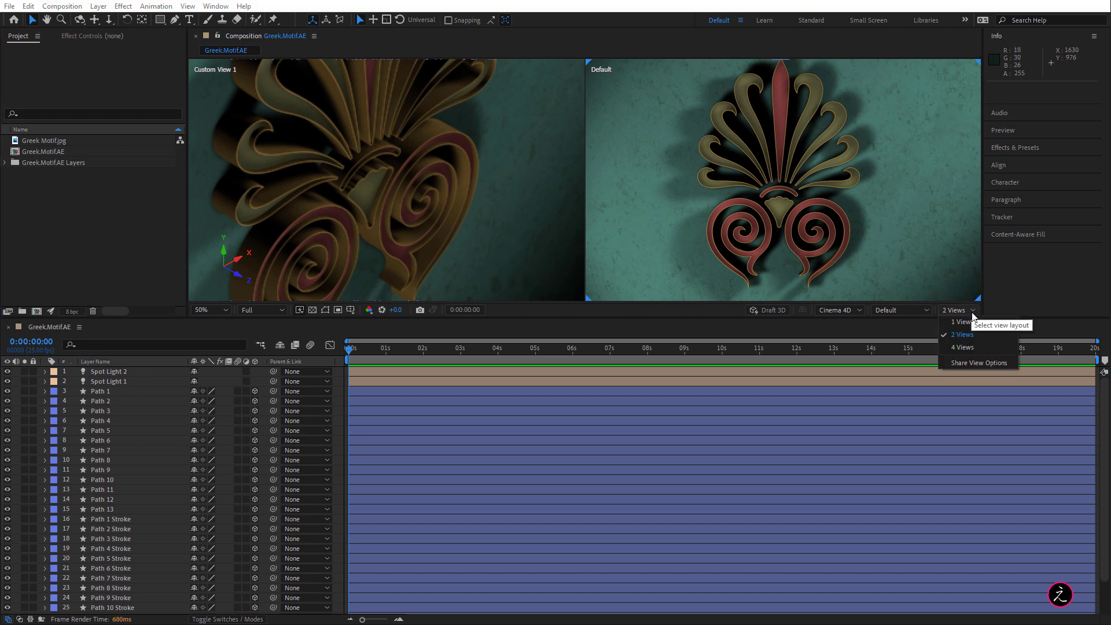
click(975, 321)
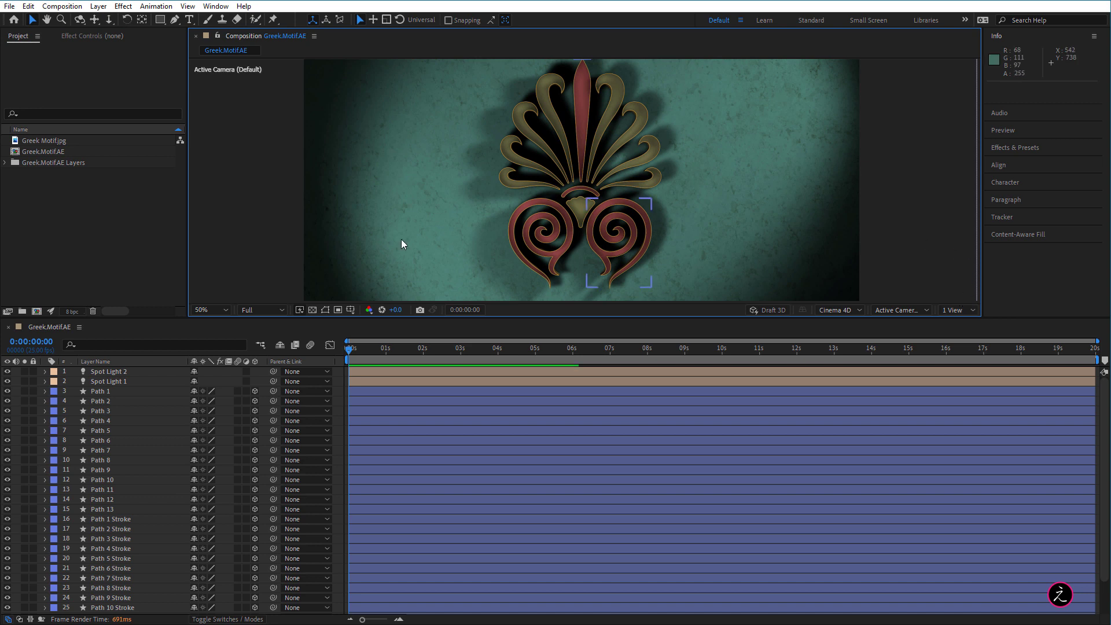
Change Spot Light 1's color to orange E2742B in its light options.
click(133, 381)
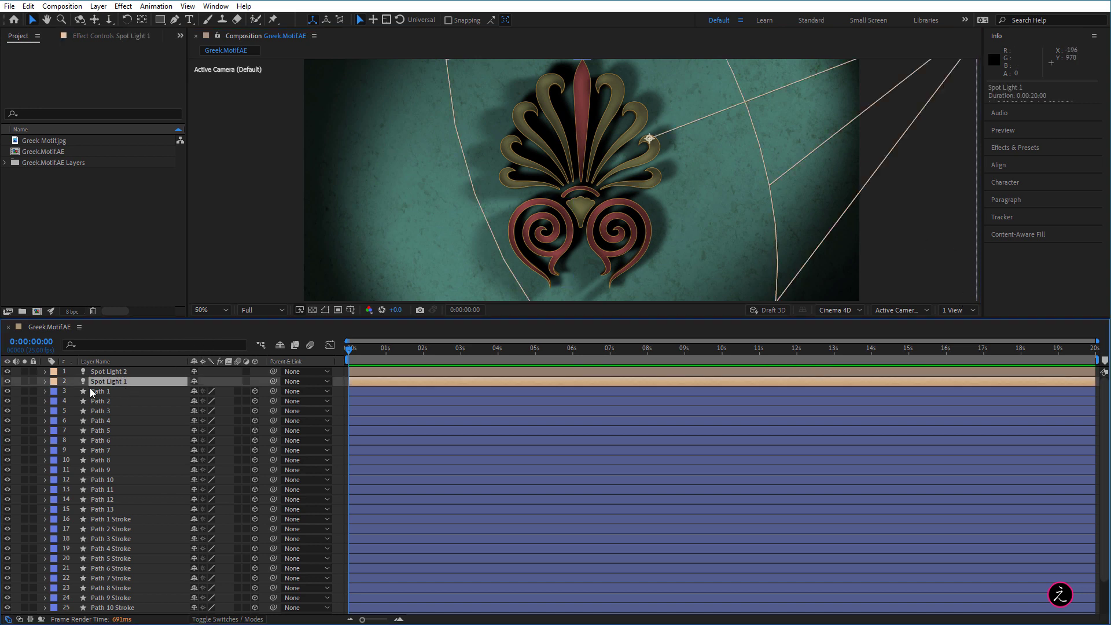
click(46, 382)
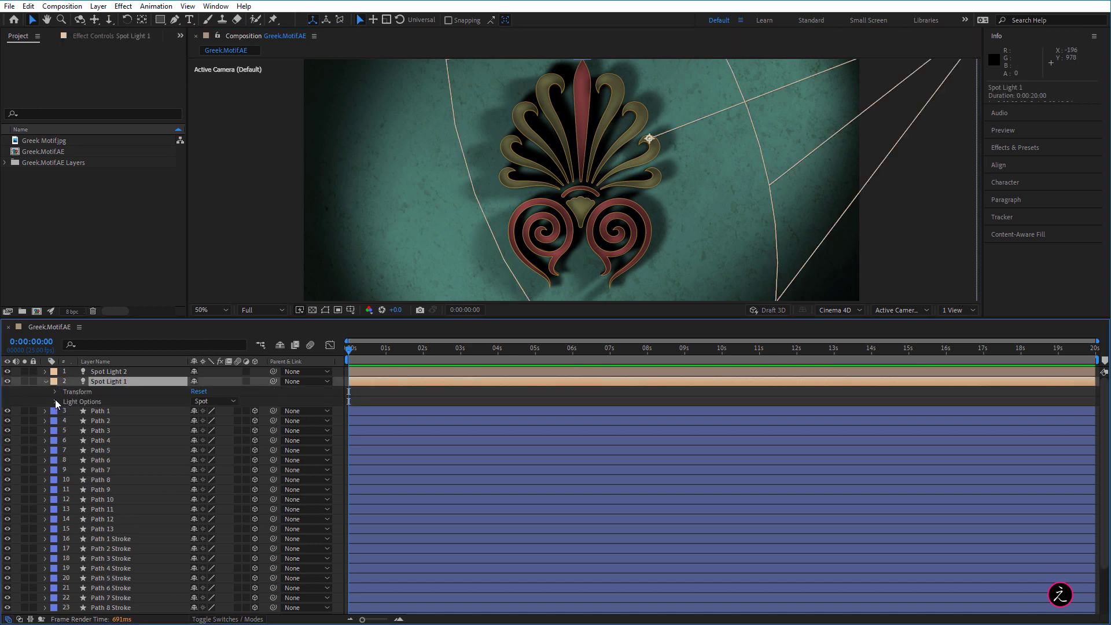
click(56, 402)
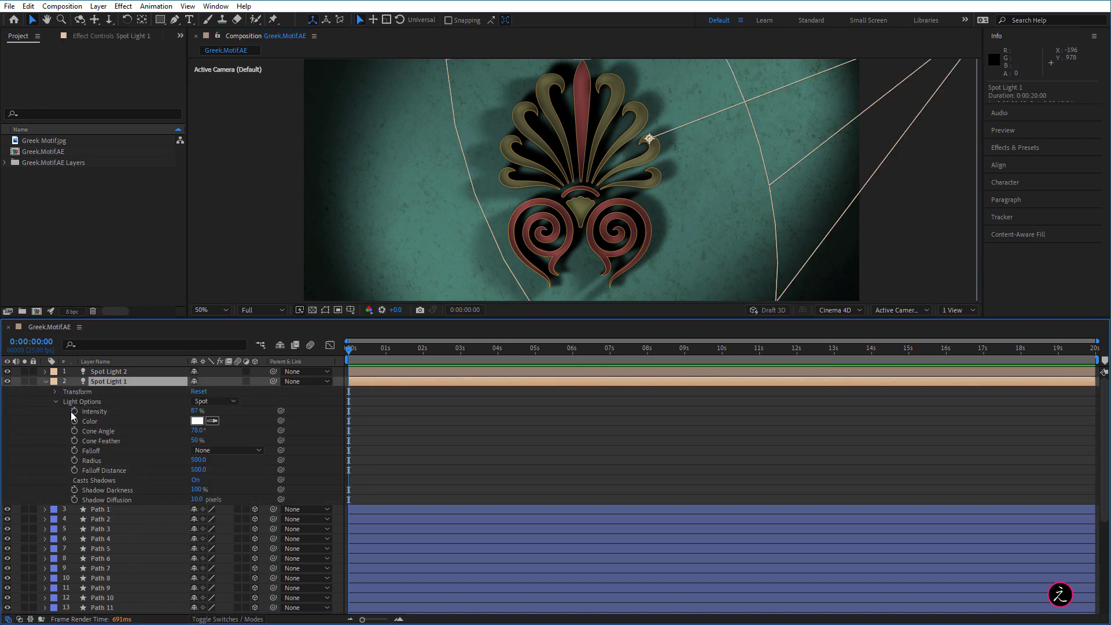
click(197, 420)
click(589, 418)
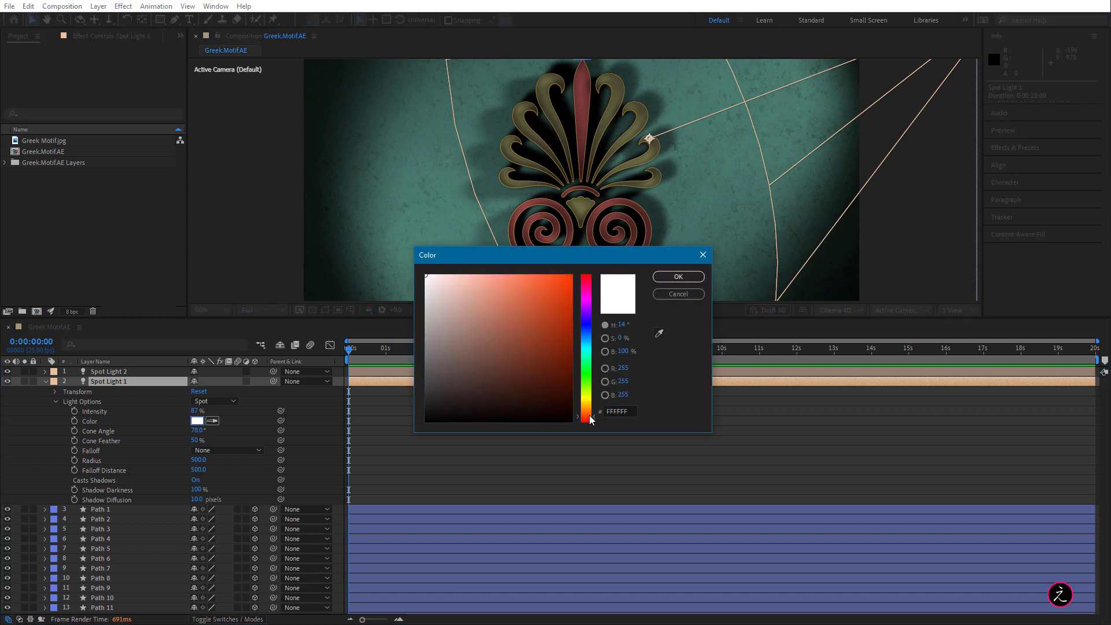
drag(590, 416, 590, 412)
drag(551, 307, 546, 290)
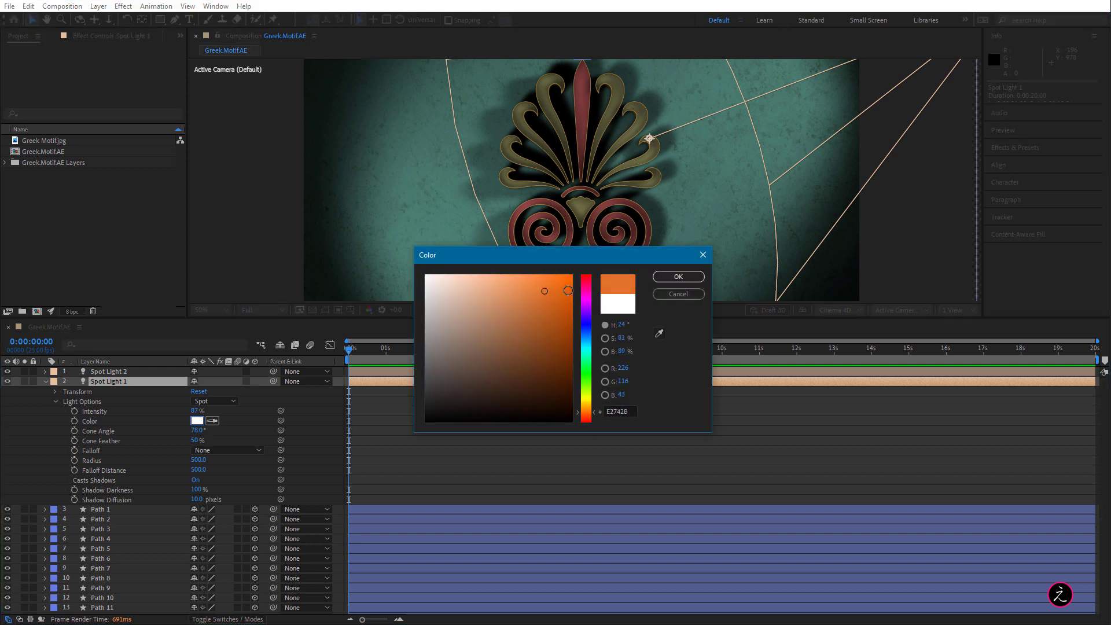
click(678, 277)
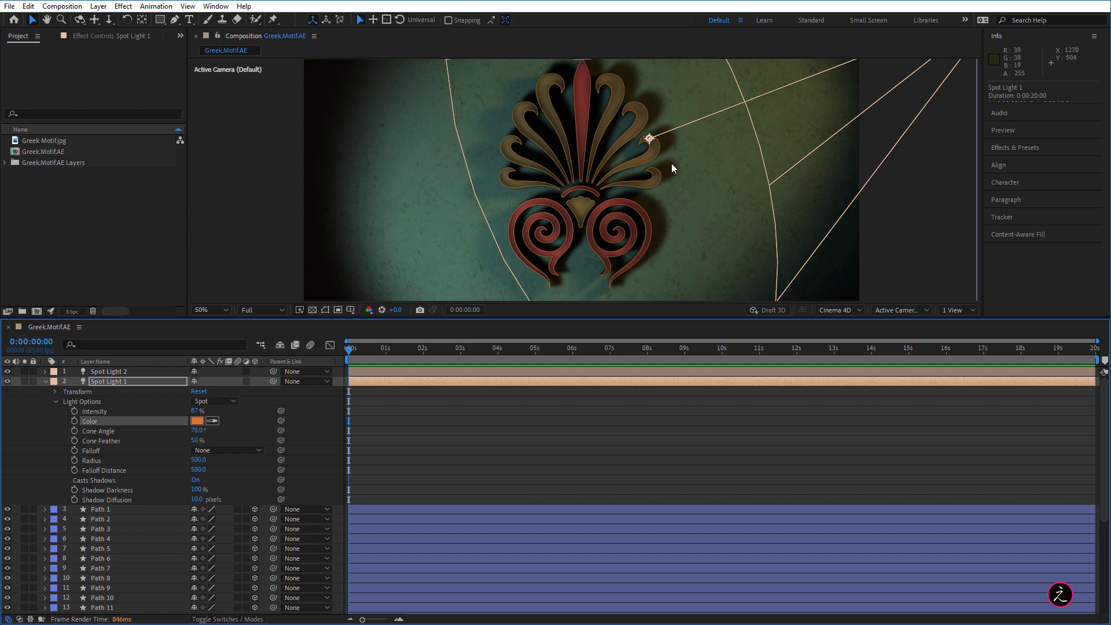
Change Spot Light 2's color to pale yellow FFF9C7 in its light options.
click(110, 374)
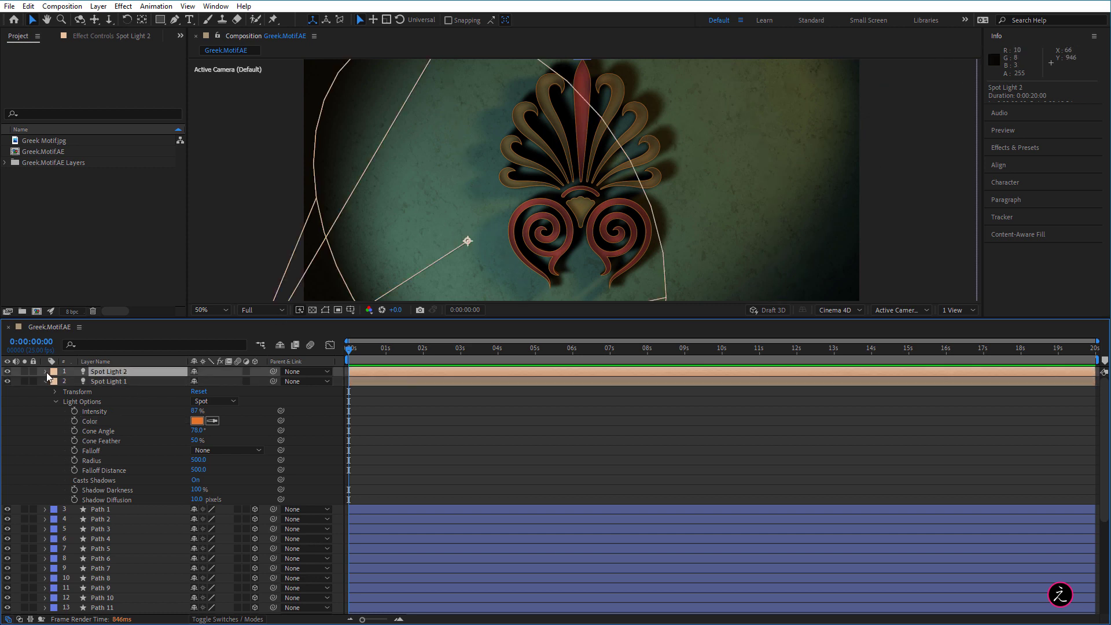
click(46, 372)
click(55, 392)
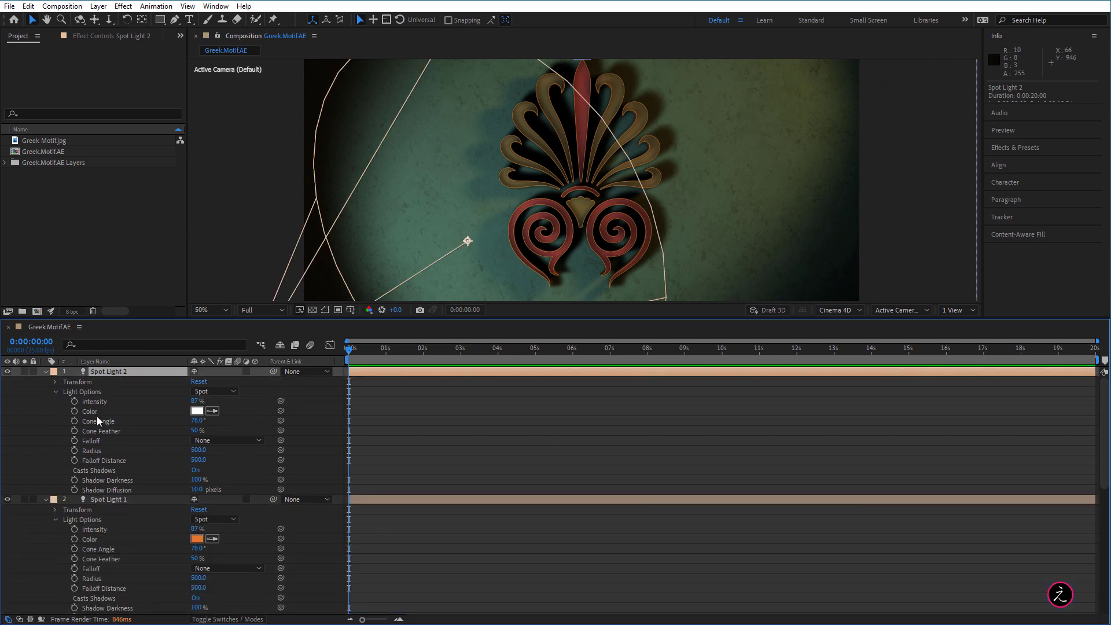
click(198, 411)
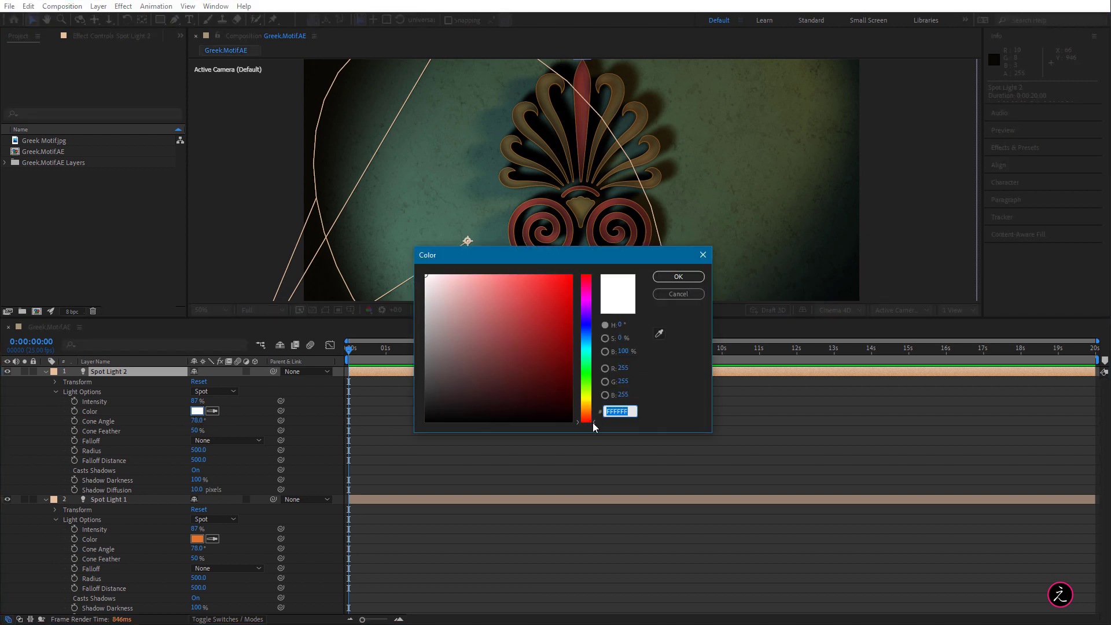
drag(594, 428, 584, 400)
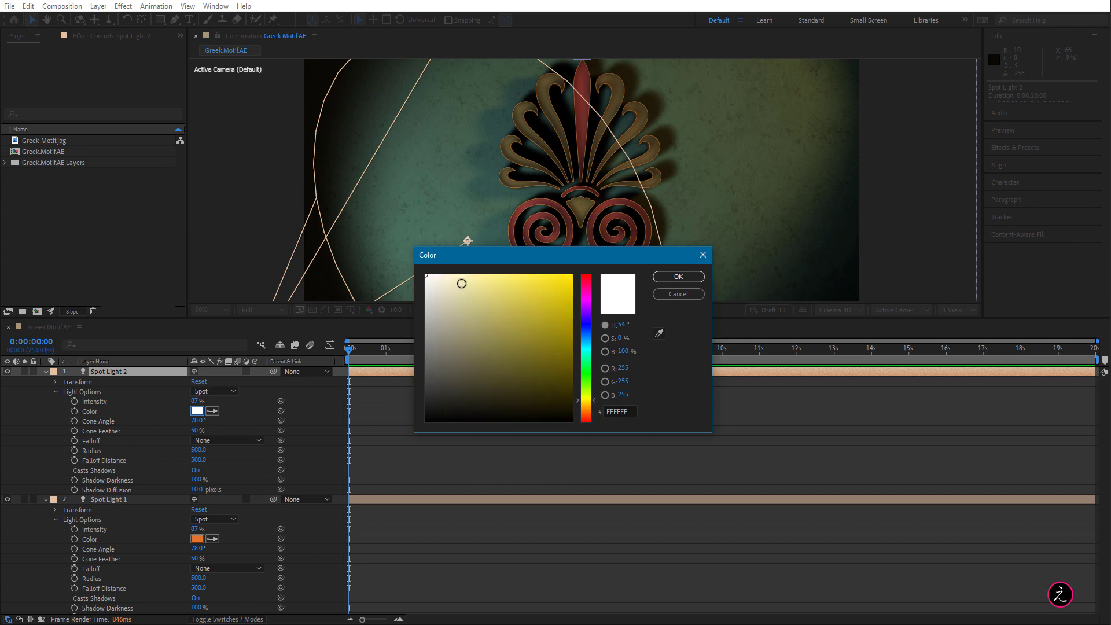
drag(461, 285, 458, 272)
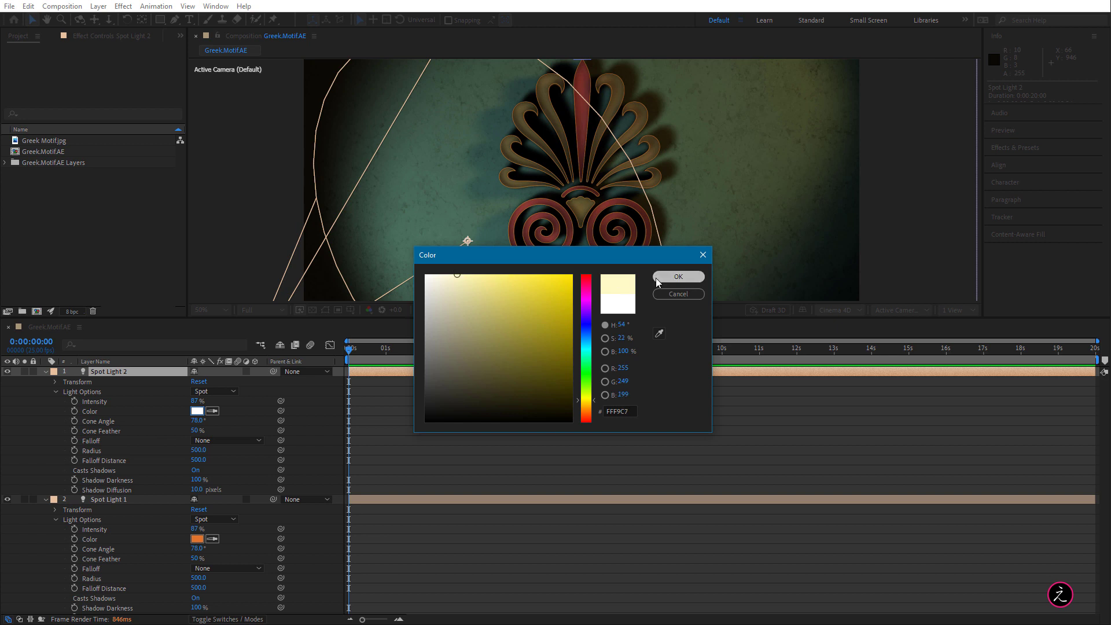
click(678, 276)
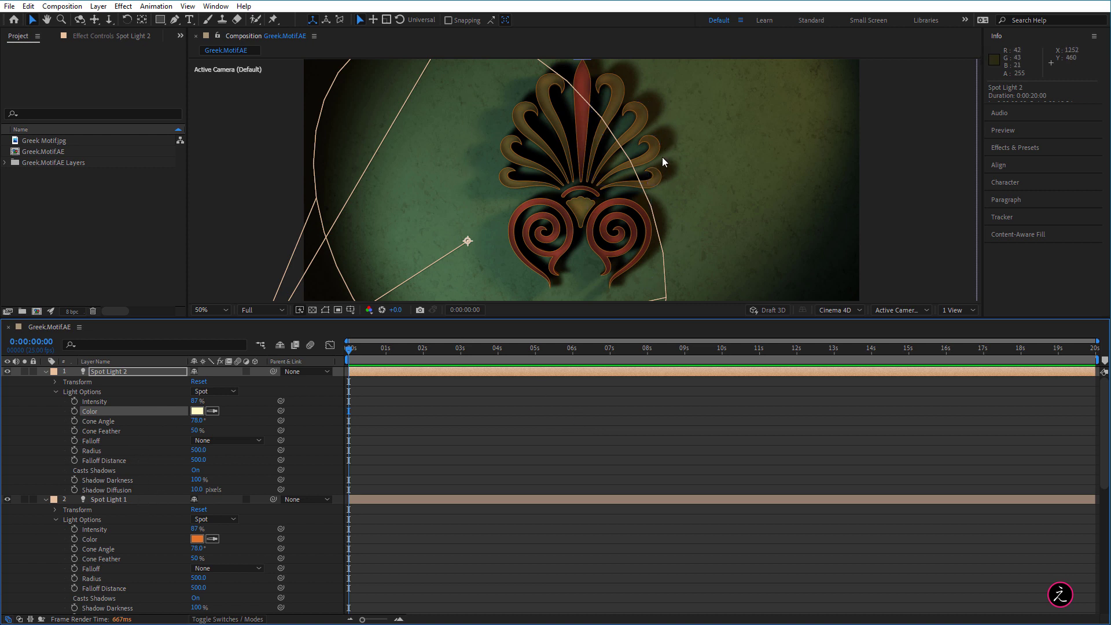
Set the Shadow Diffusion of both Spot Light 1 and Spot Light 2 to 30 pixels.
click(150, 370)
scroll(145, 535, down, 1)
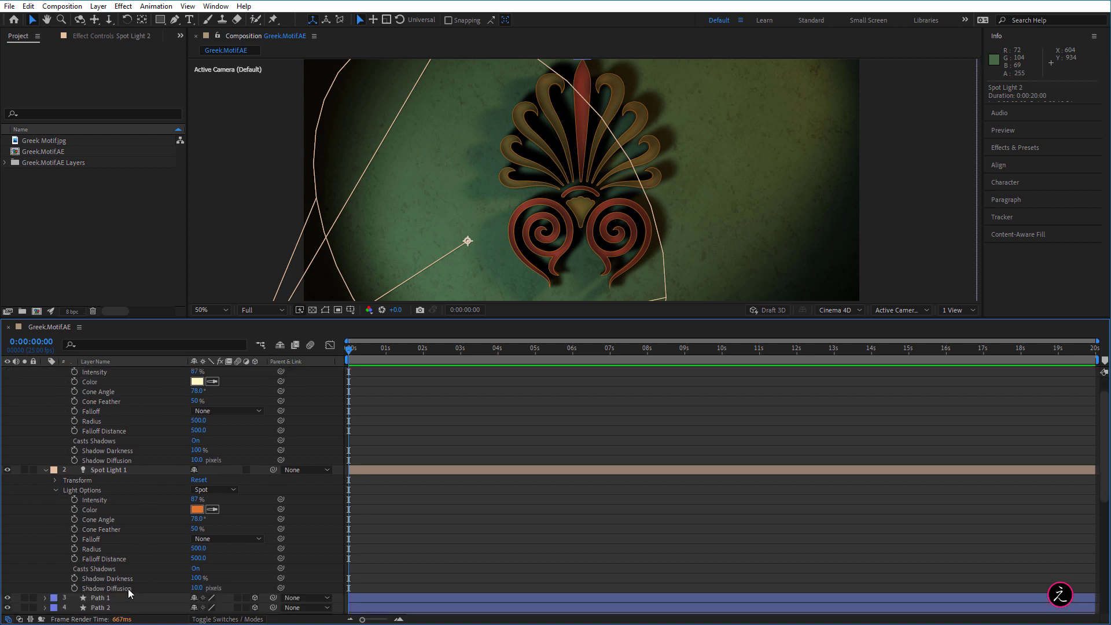
click(115, 470)
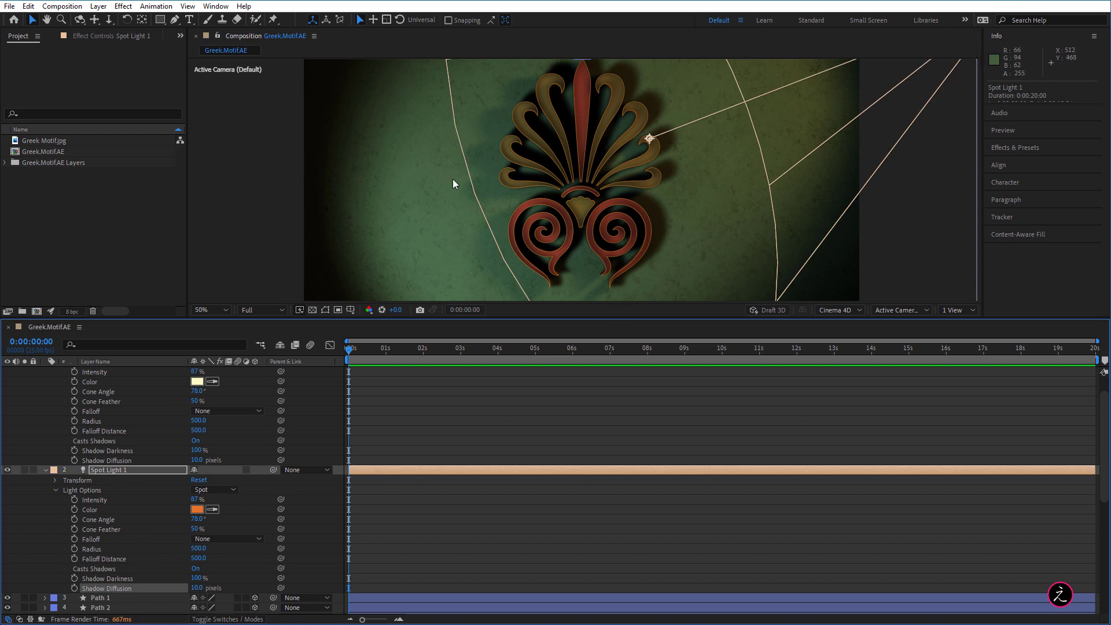
click(200, 588)
key(Return)
click(138, 462)
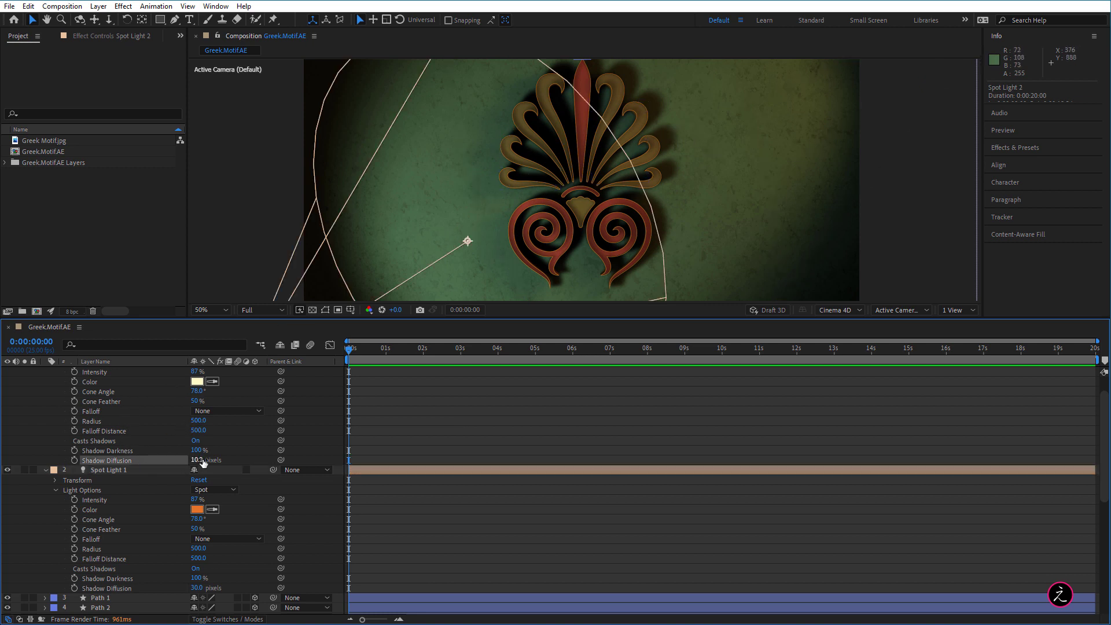
click(198, 460)
key(Return)
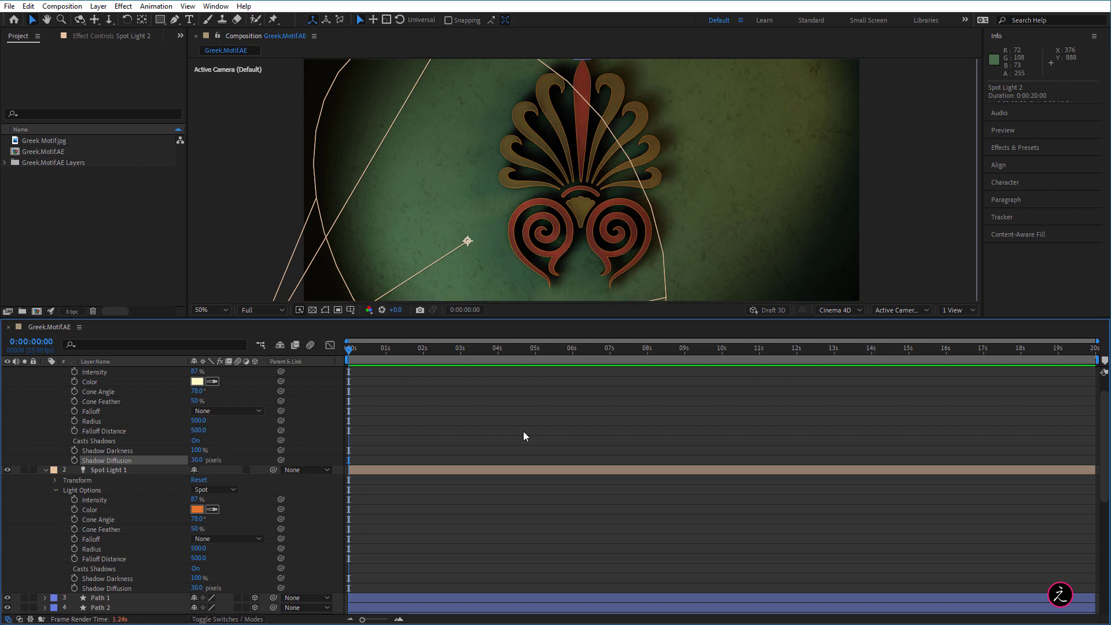
Try moving Spot Light 2 along its Z axis in the composition and undo the move.
scroll(519, 231, down, 2)
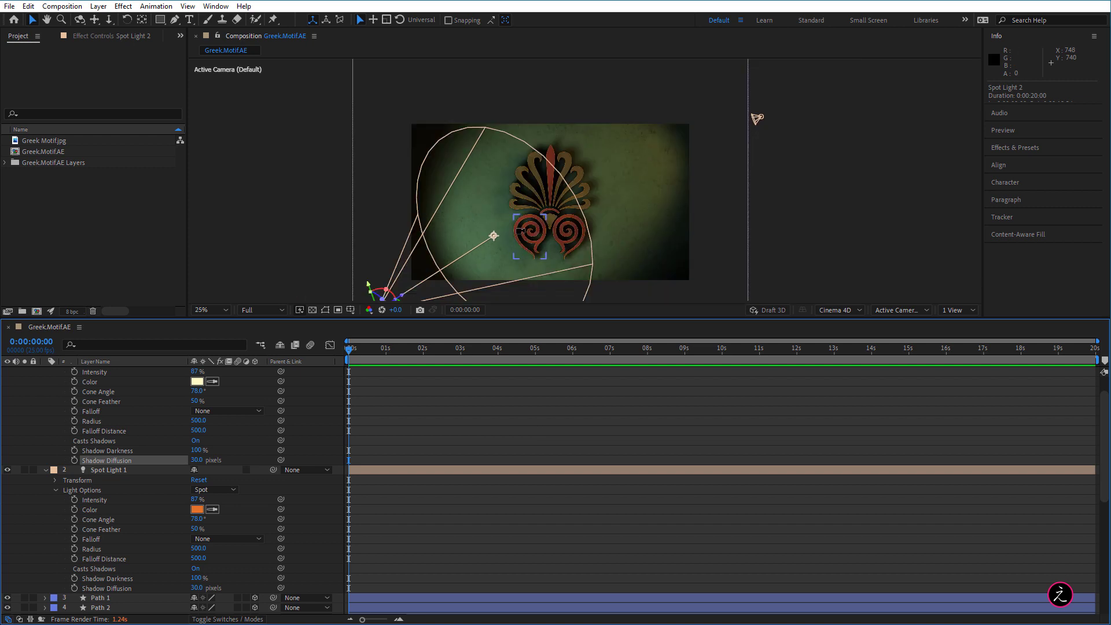
drag(508, 217, 521, 168)
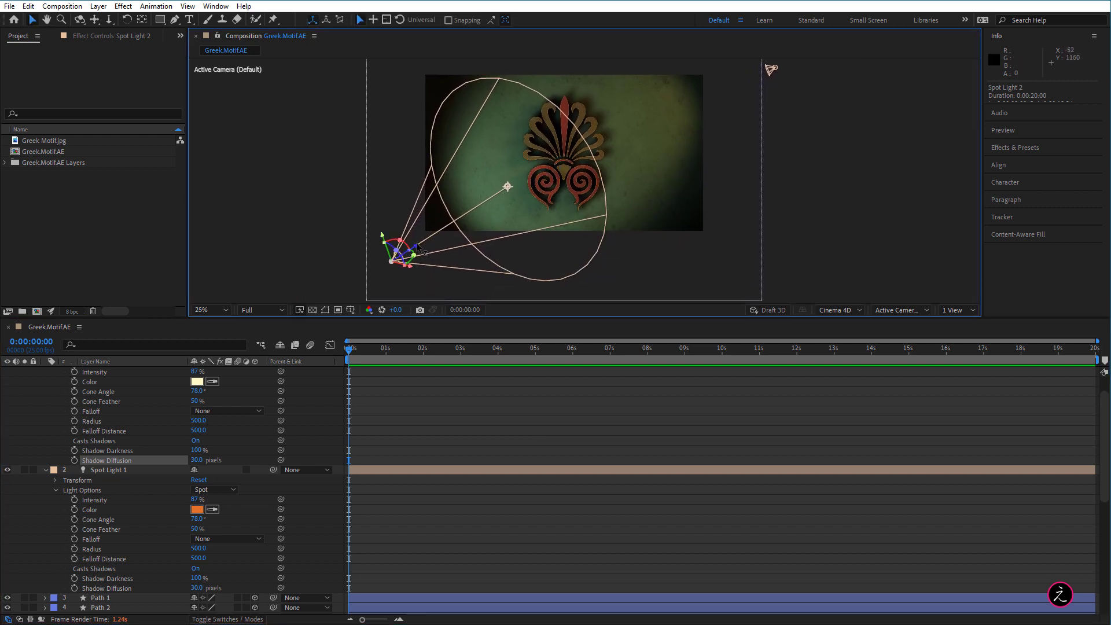
drag(417, 247, 387, 248)
key(ctrl+z)
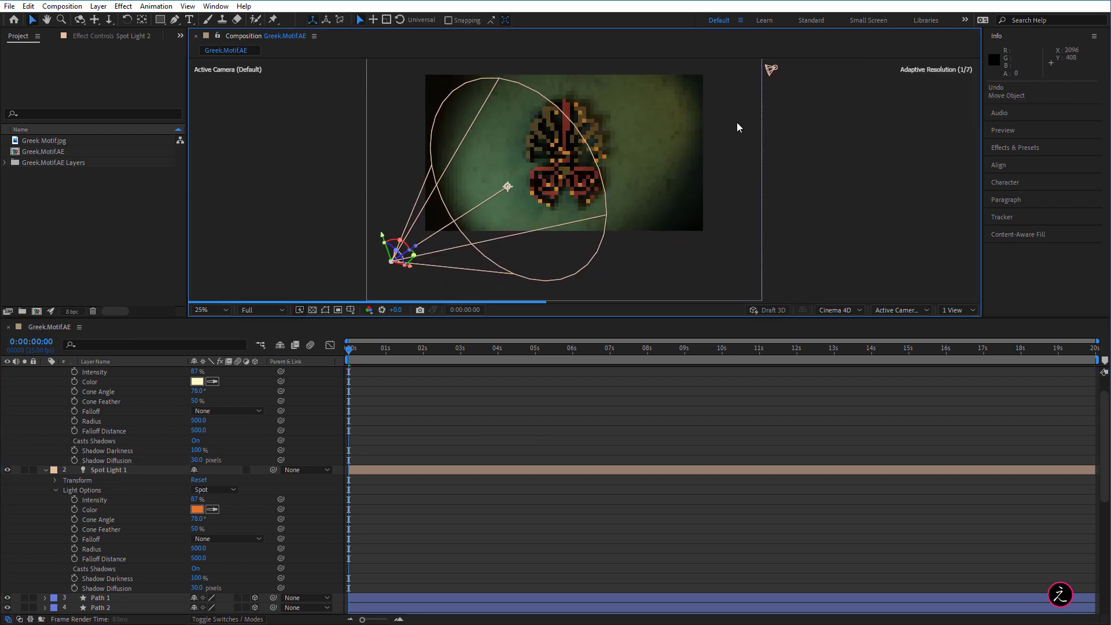
Move Spot Light 1 along its Z axis to about 2072.4, 86.7, -594.4.
click(771, 70)
drag(801, 130, 765, 191)
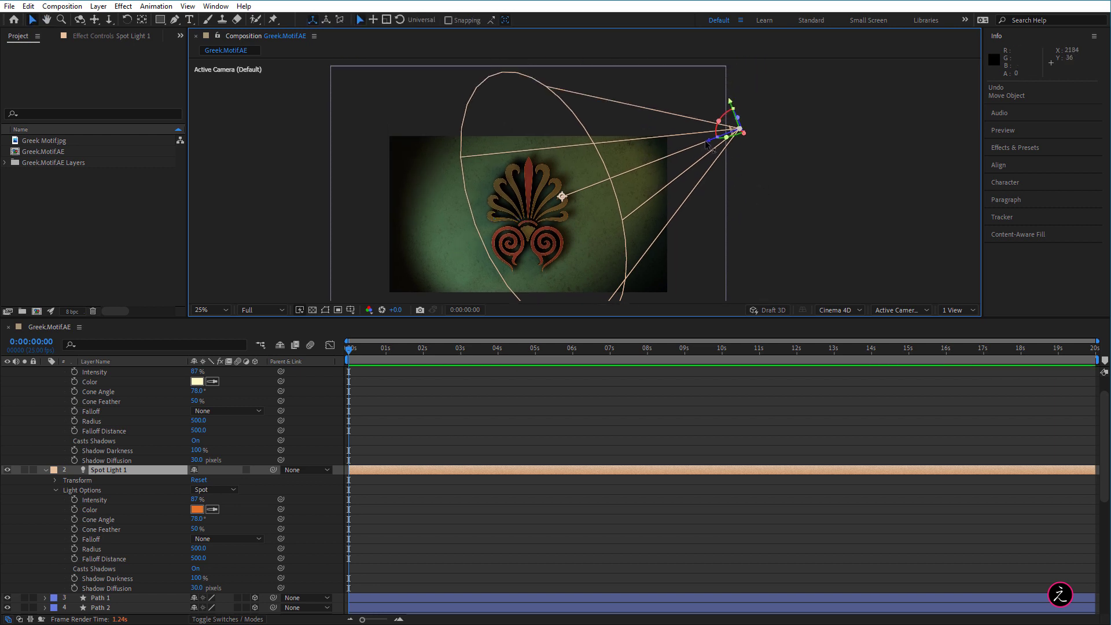
drag(708, 143, 721, 138)
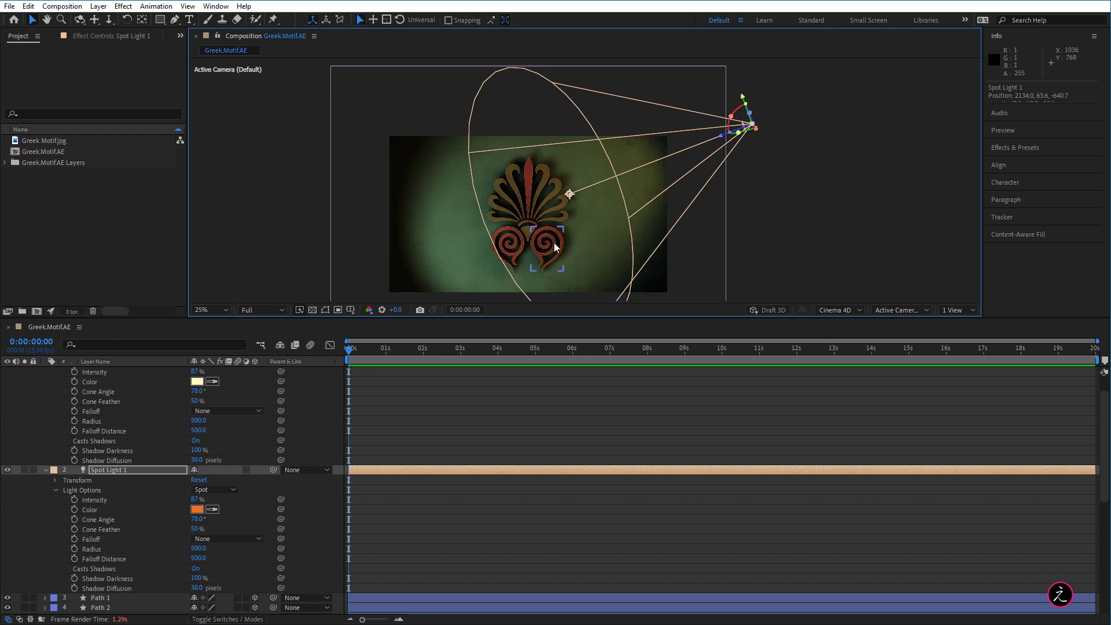
drag(720, 139, 752, 119)
scroll(496, 230, up, 2)
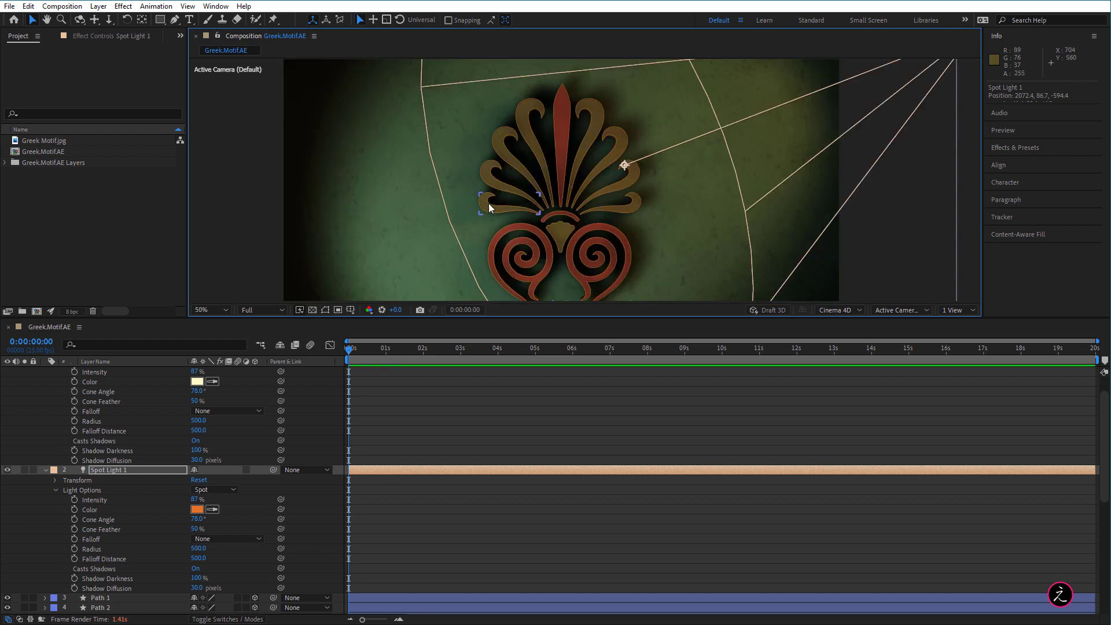
Set Spot Light 1's Shadow Diffusion to 20 pixels and collapse both spot light layers.
click(197, 460)
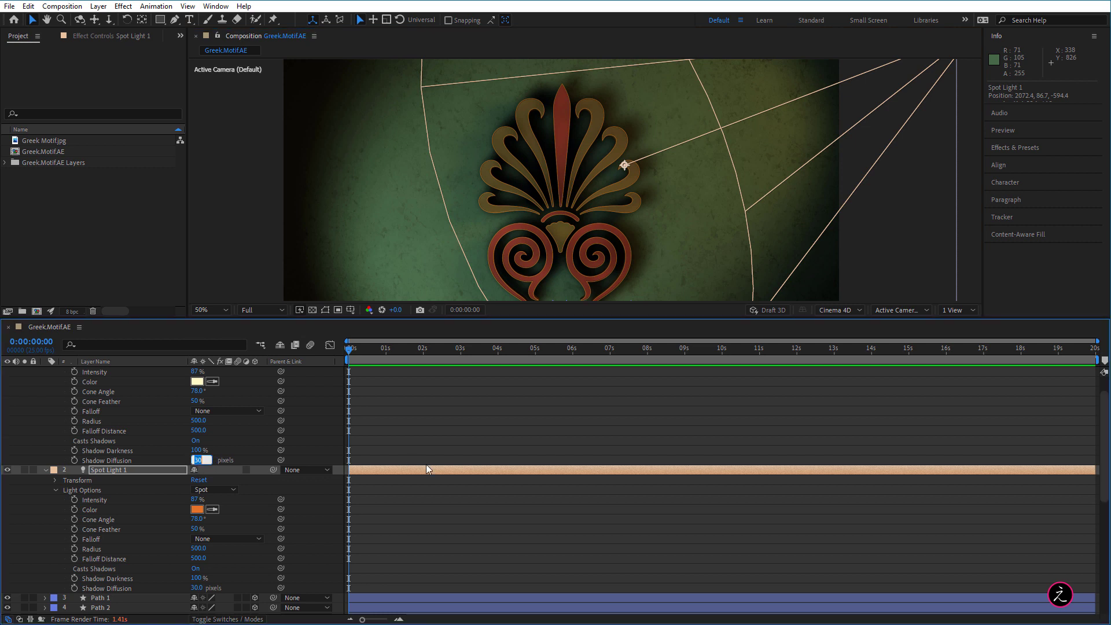
click(197, 588)
text(20)
key(Return)
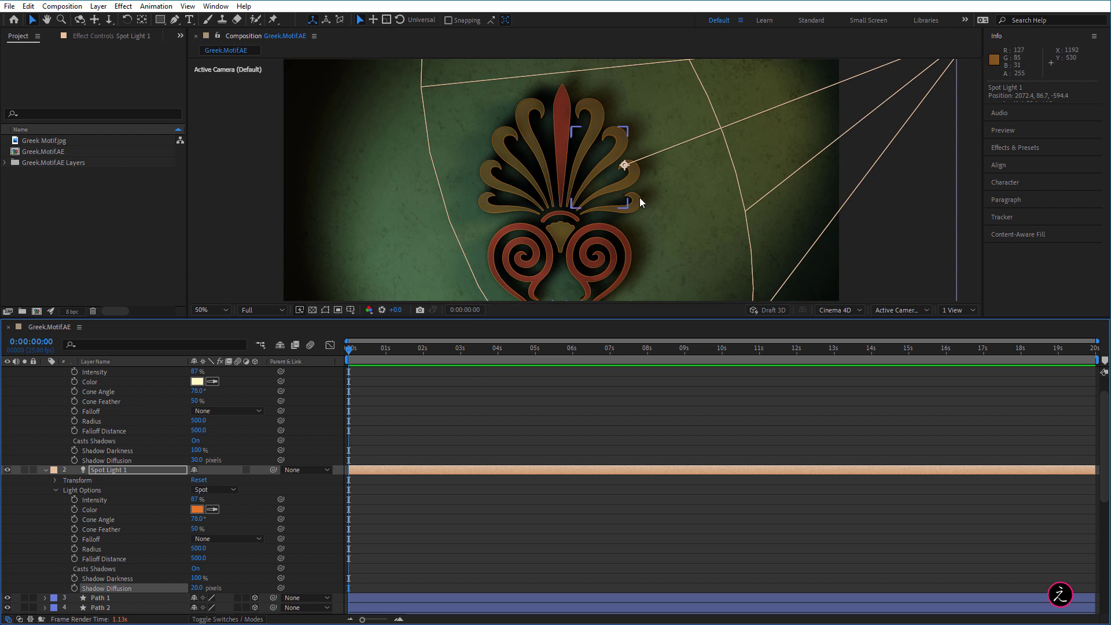
scroll(76, 391, up, 2)
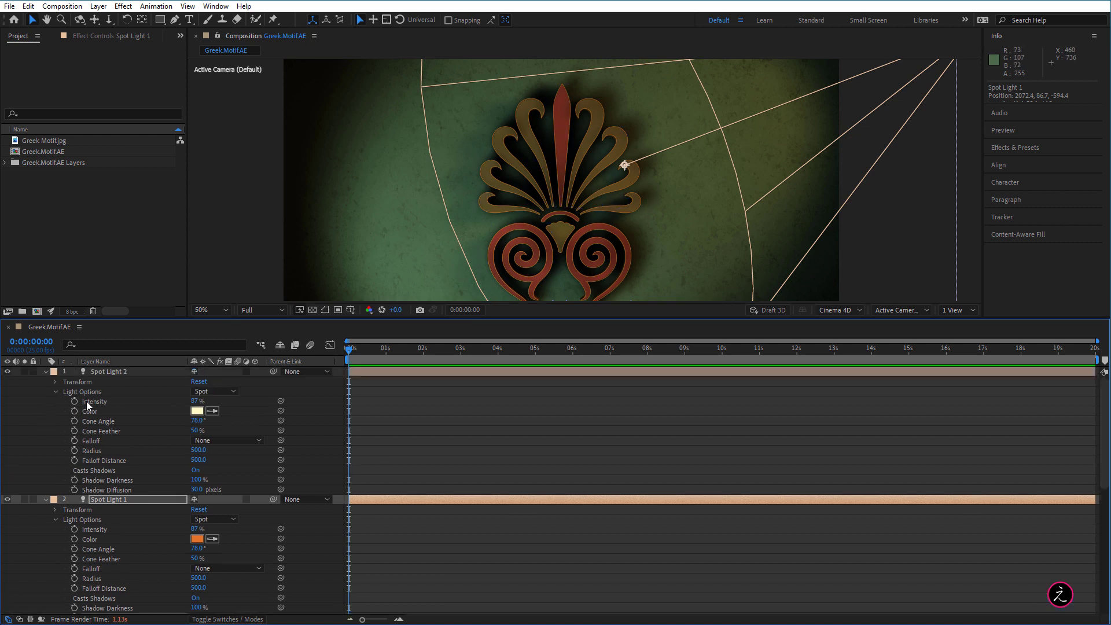
click(46, 372)
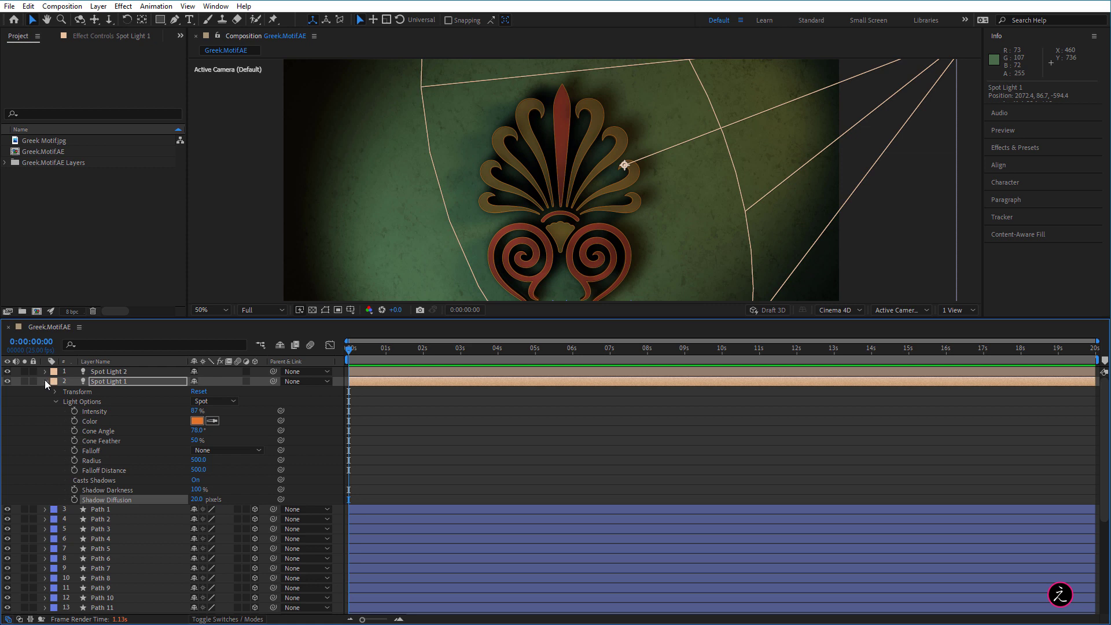
click(45, 381)
Set the Specular Intensity to 70% in the material options of all path and path stroke layers together, and deselect them.
click(109, 393)
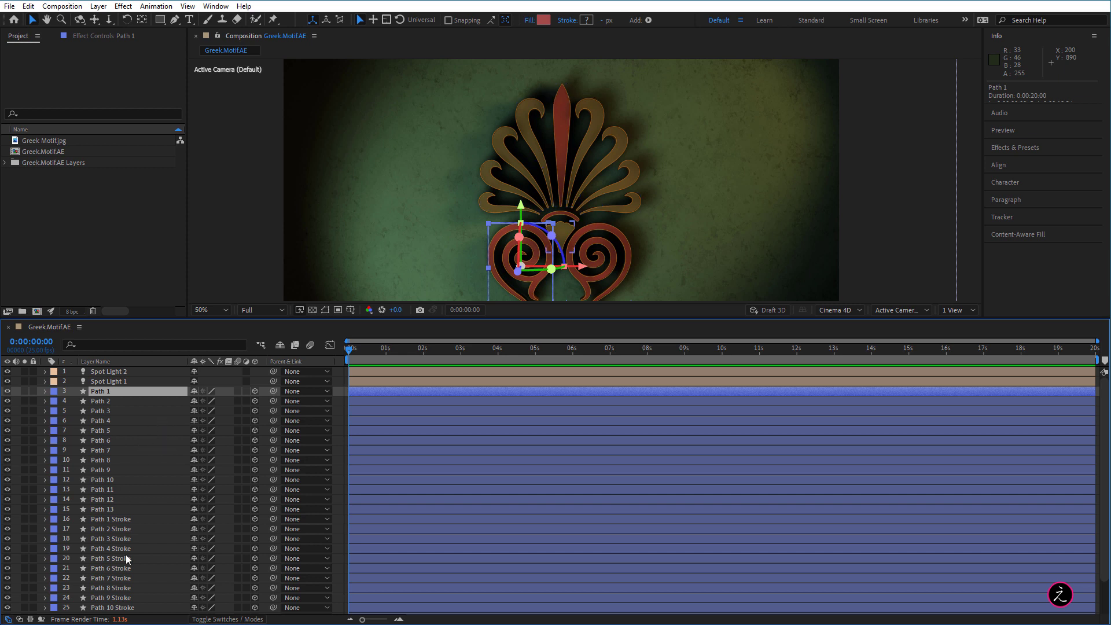
scroll(142, 599, down, 3)
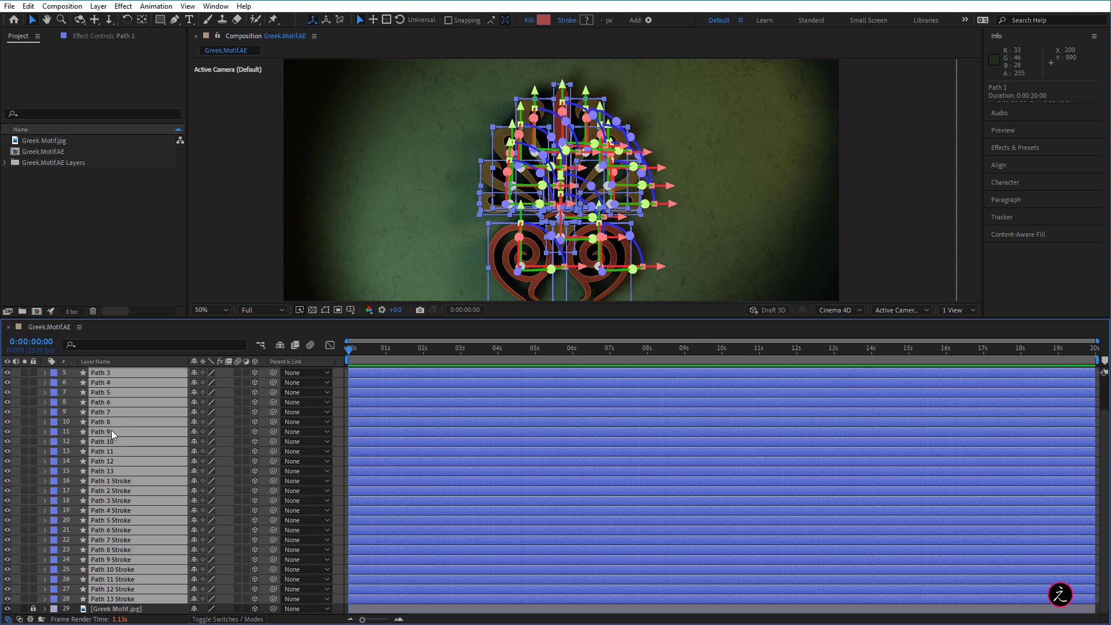
scroll(110, 432, up, 3)
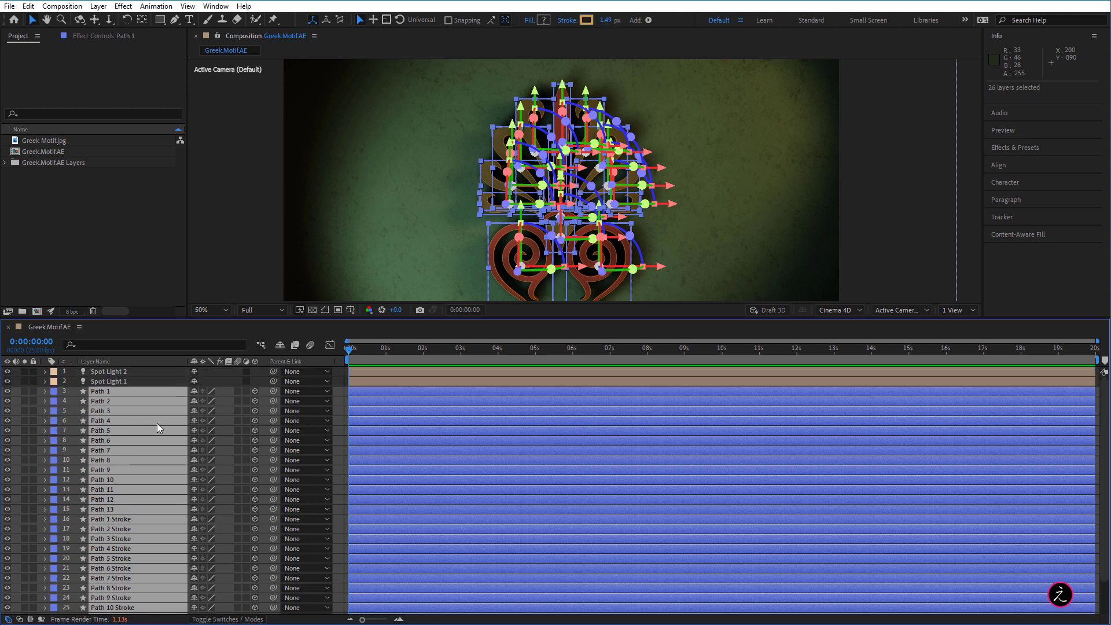
key(u)
key(u)
scroll(148, 481, down, 2)
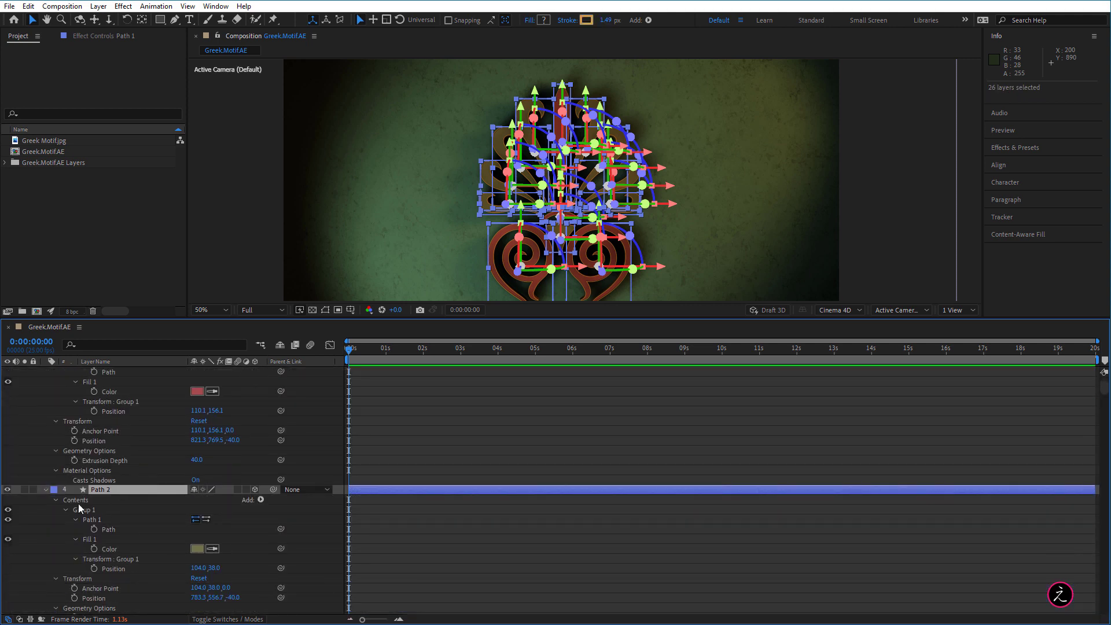
click(56, 470)
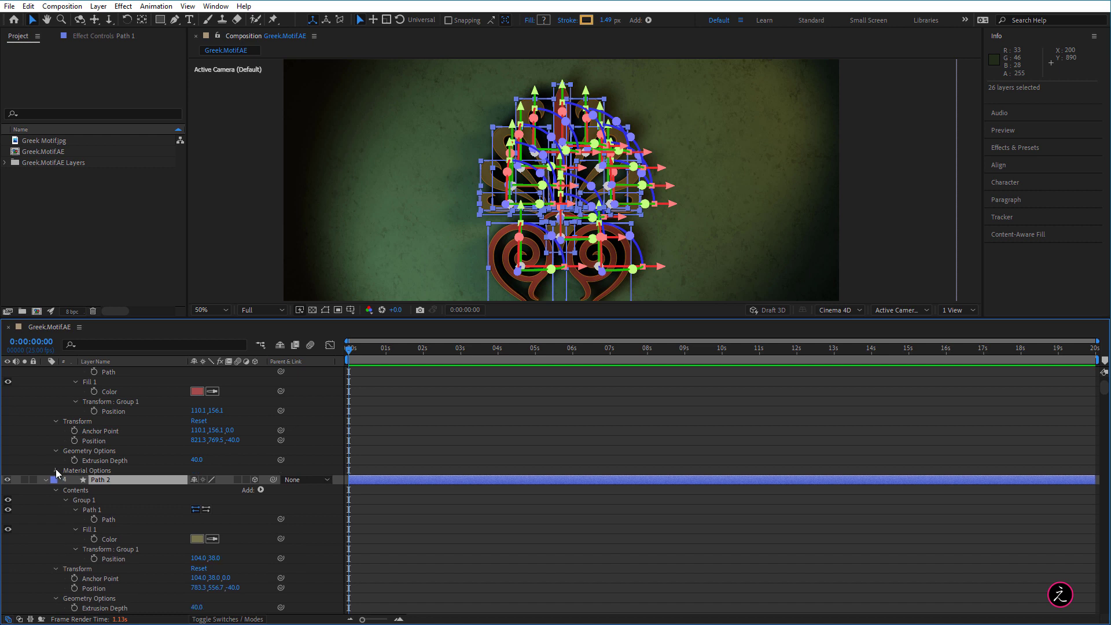
click(56, 471)
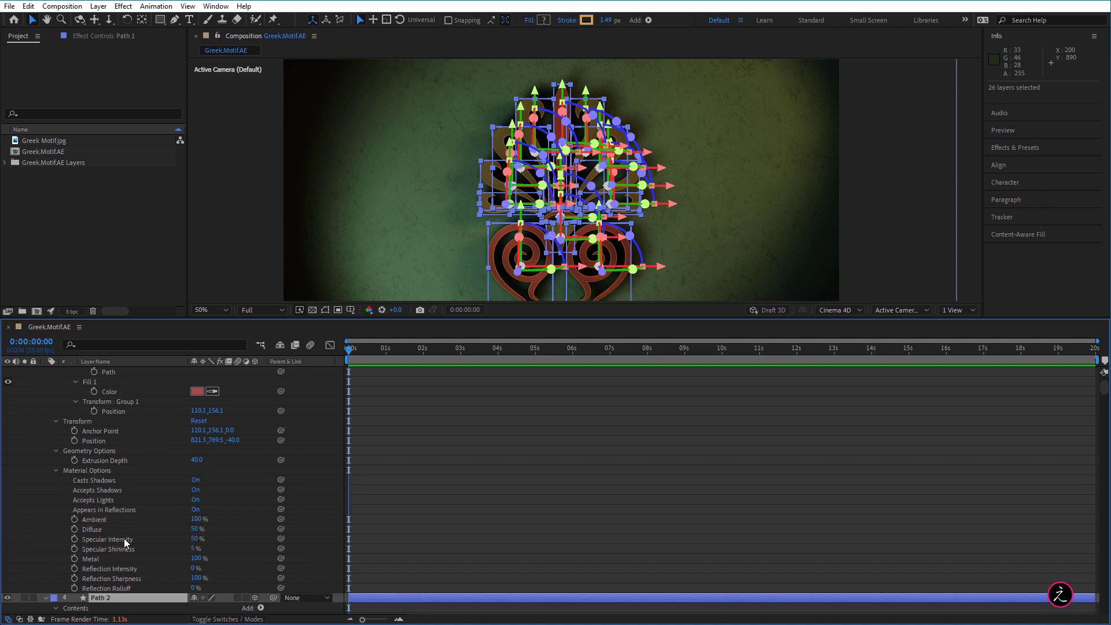
click(196, 541)
text(70)
key(Return)
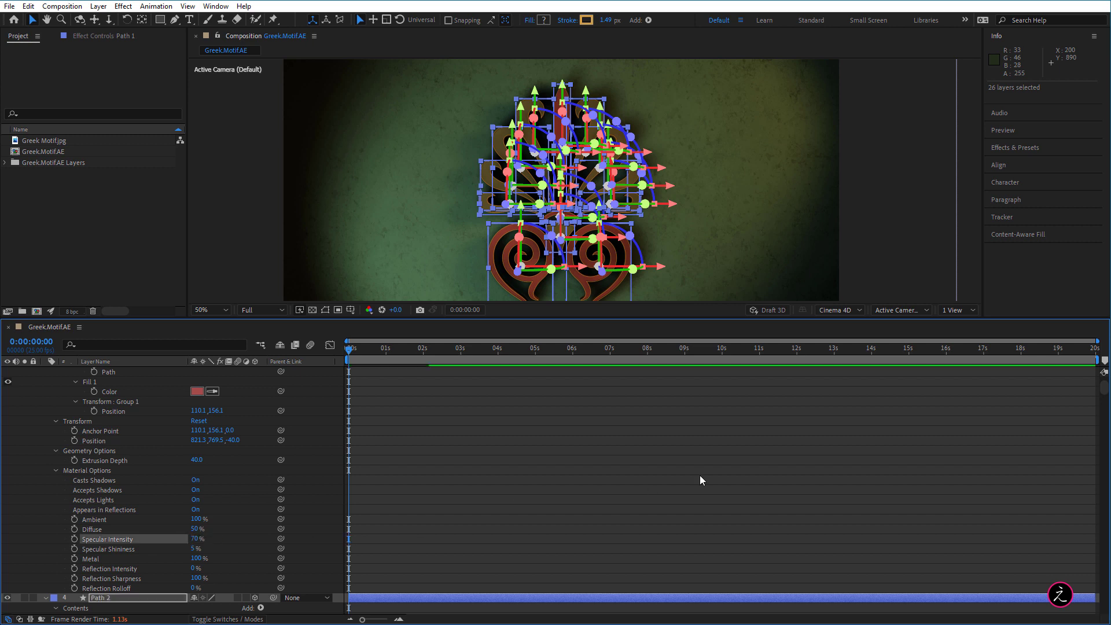
click(403, 175)
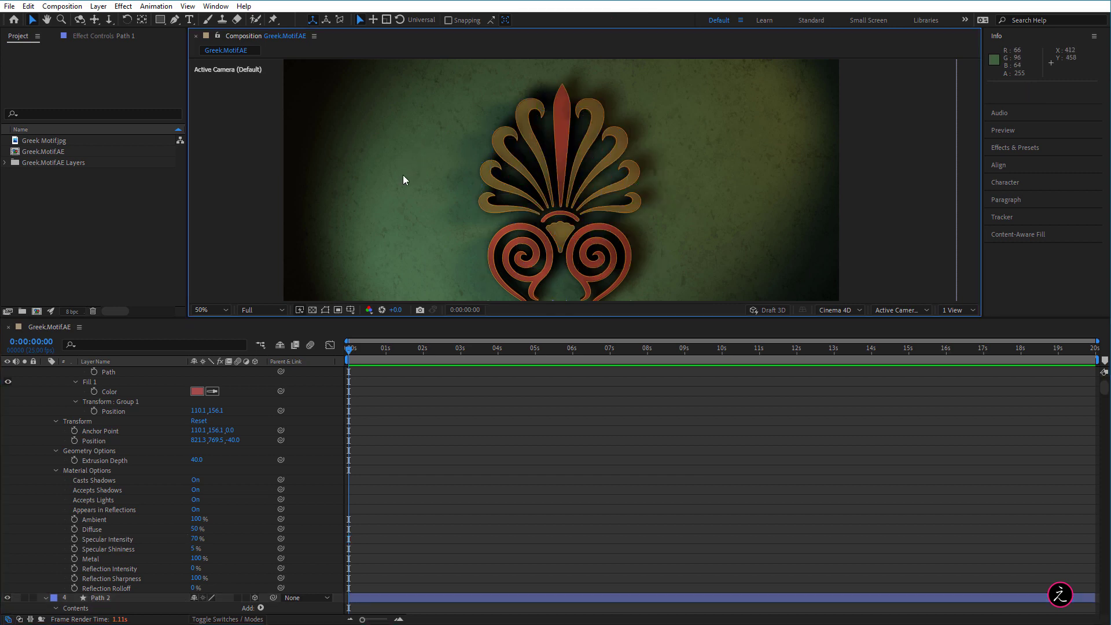
Compare the motif up close with and without the Specular Intensity change by undoing and redoing it.
scroll(670, 231, up, 2)
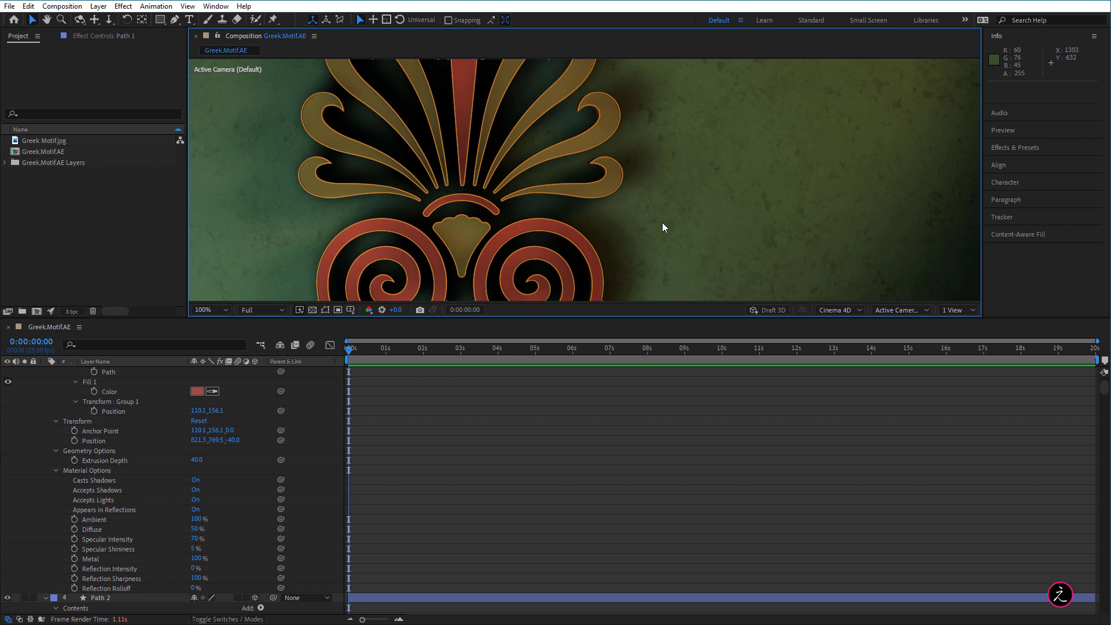
key(ctrl+a)
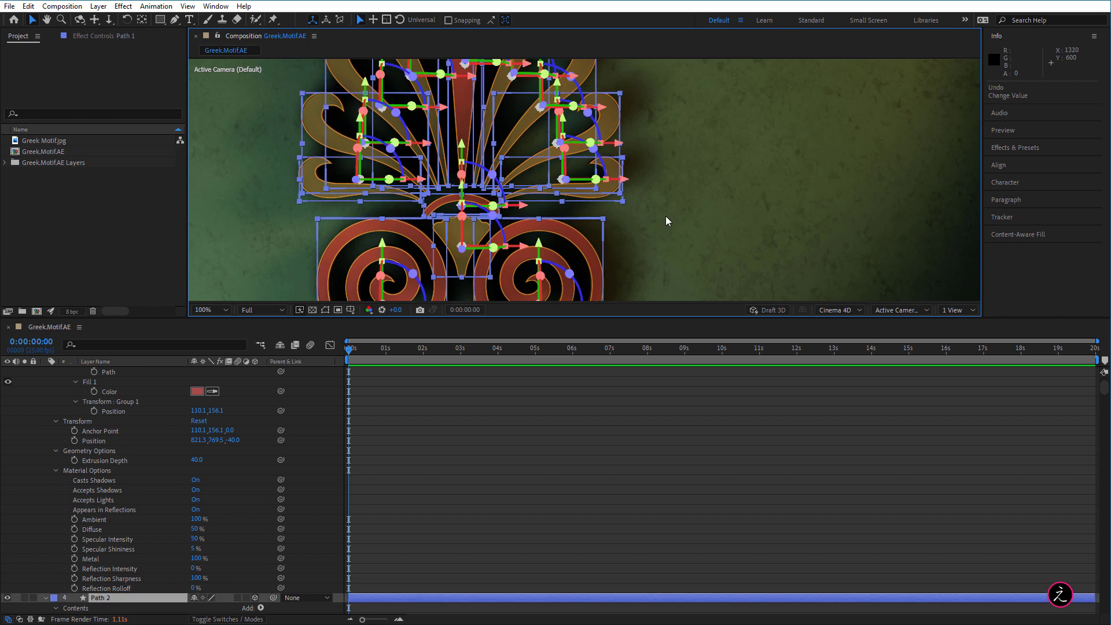
key(ctrl+z)
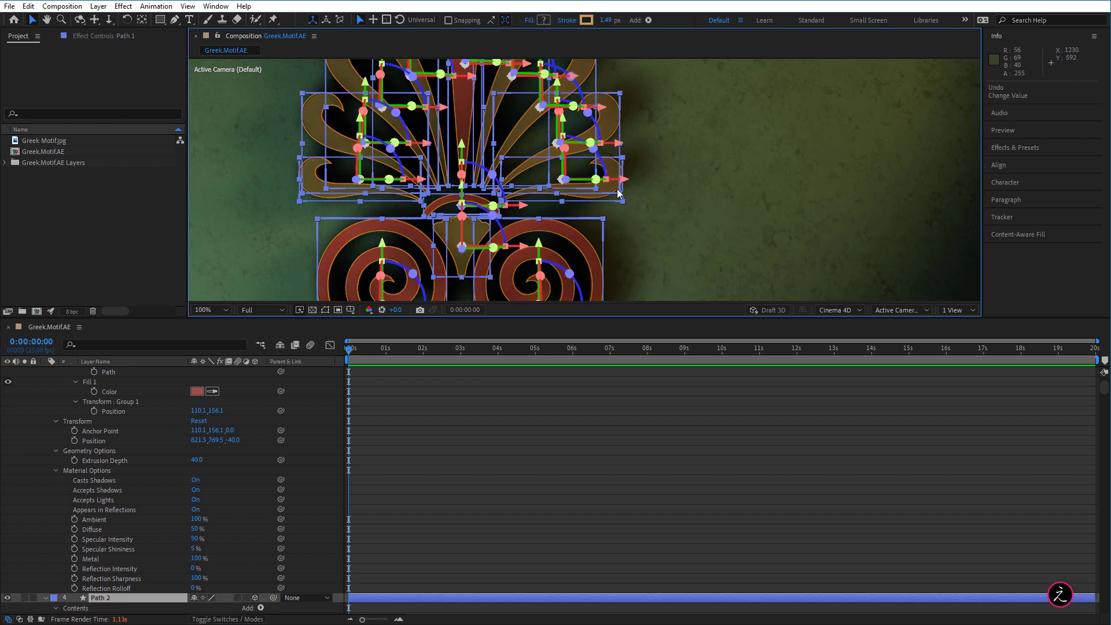
key(ctrl+shift+z)
click(720, 194)
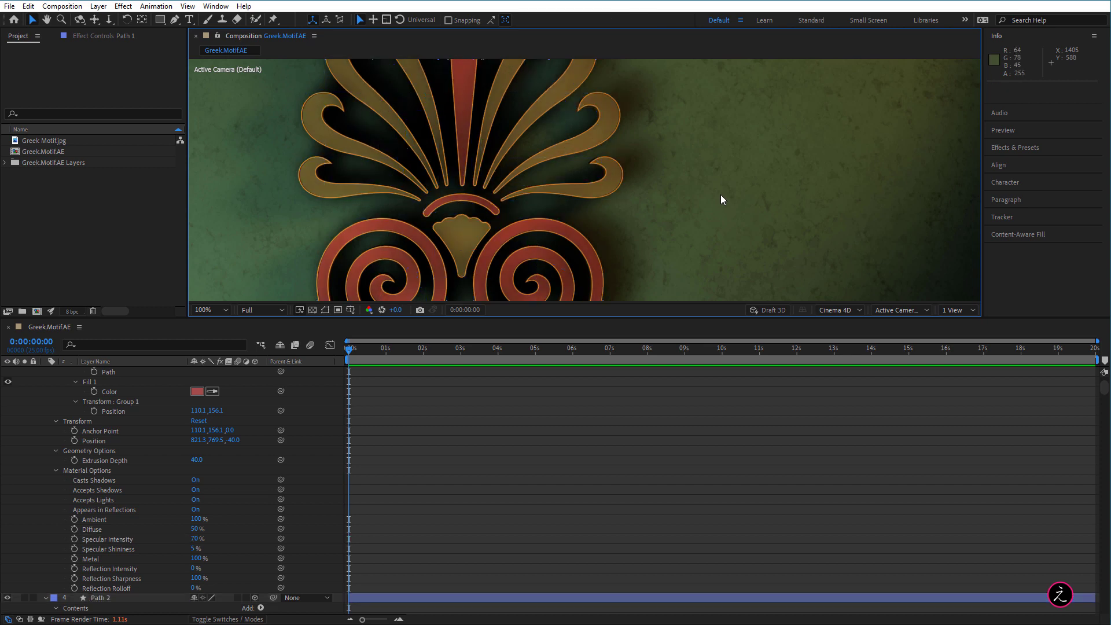
scroll(685, 210, down, 2)
scroll(685, 210, up, 1)
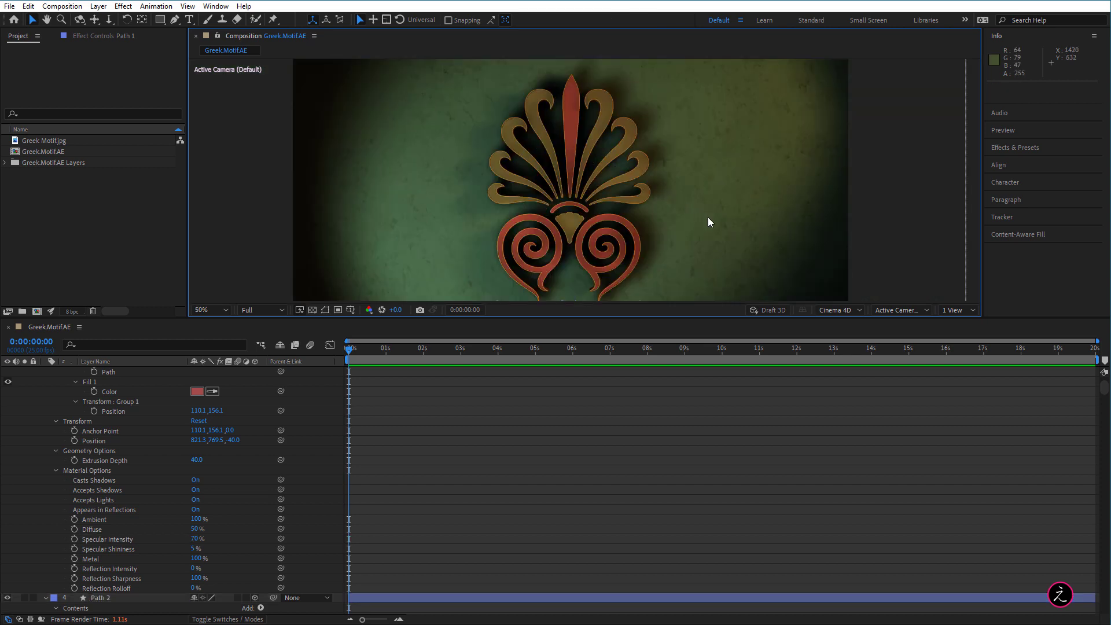
key(space)
drag(733, 215, 707, 207)
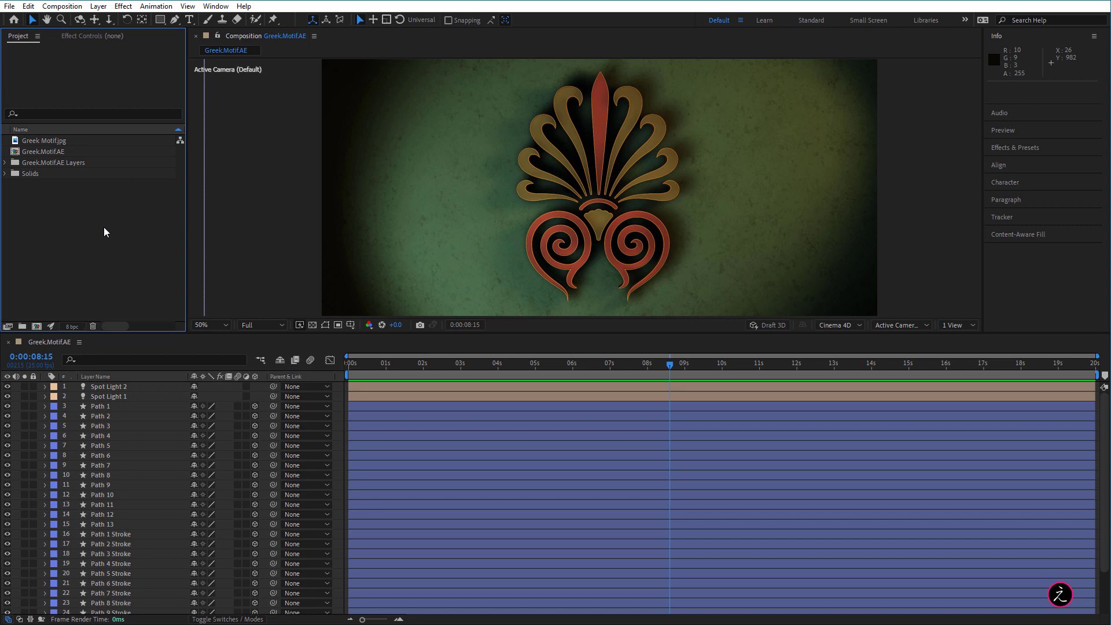
Add a two-node camera with the 24mm preset above Spot Light 2.
click(144, 385)
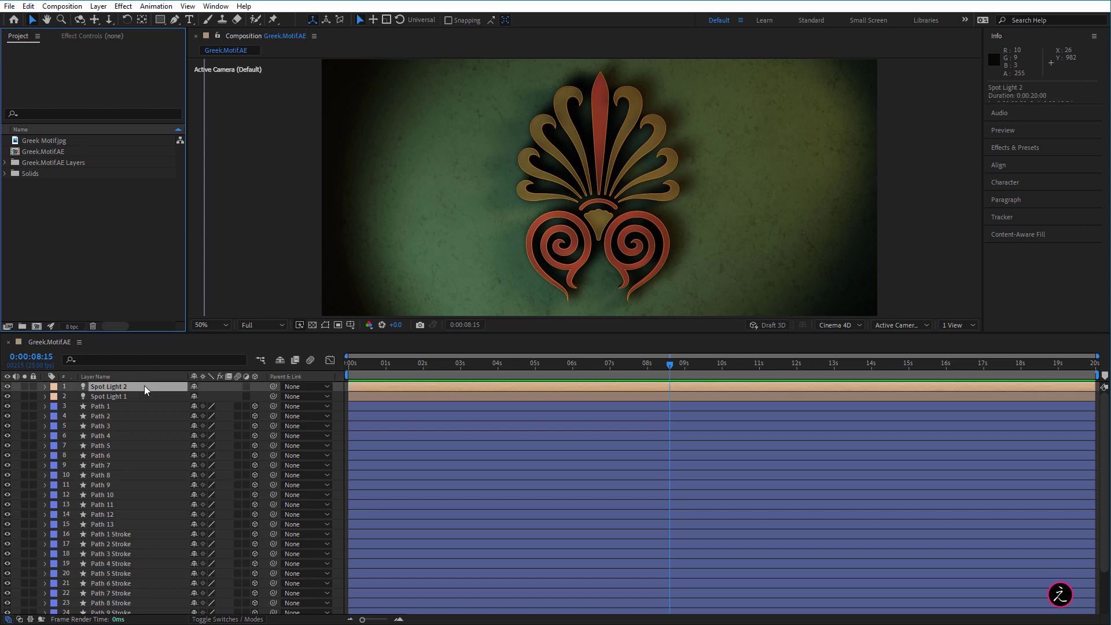
click(96, 7)
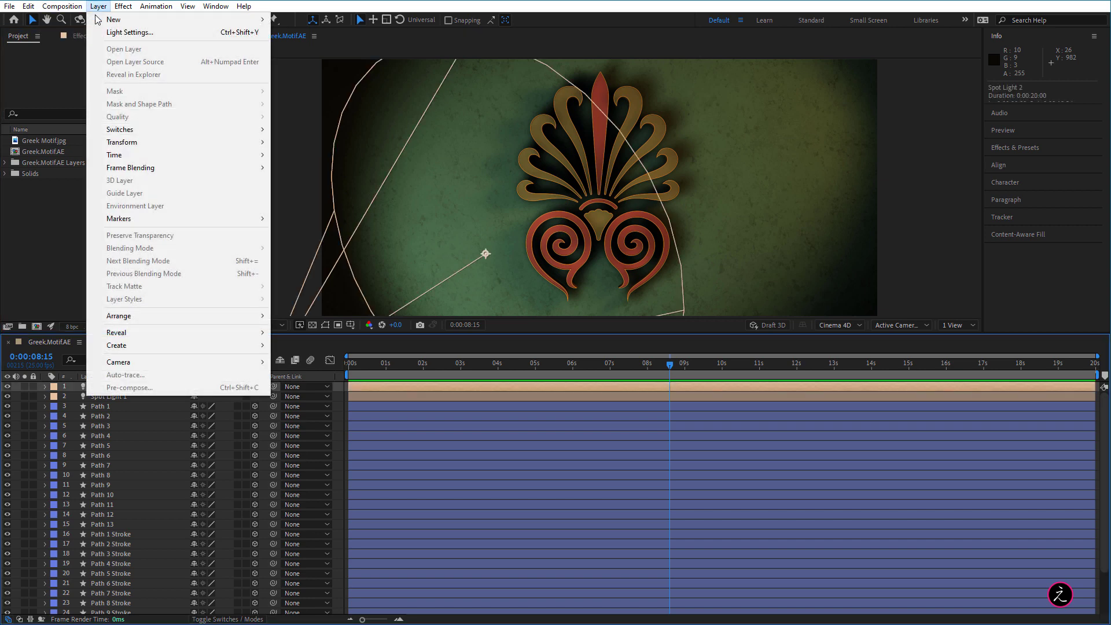
mouse_move(116, 19)
click(313, 58)
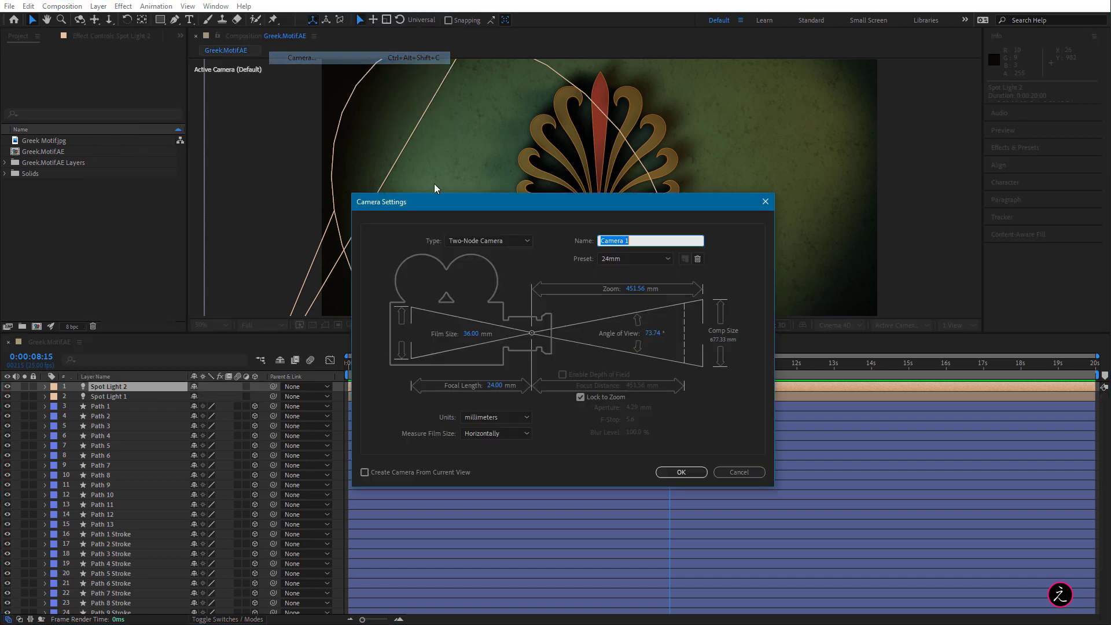
click(491, 241)
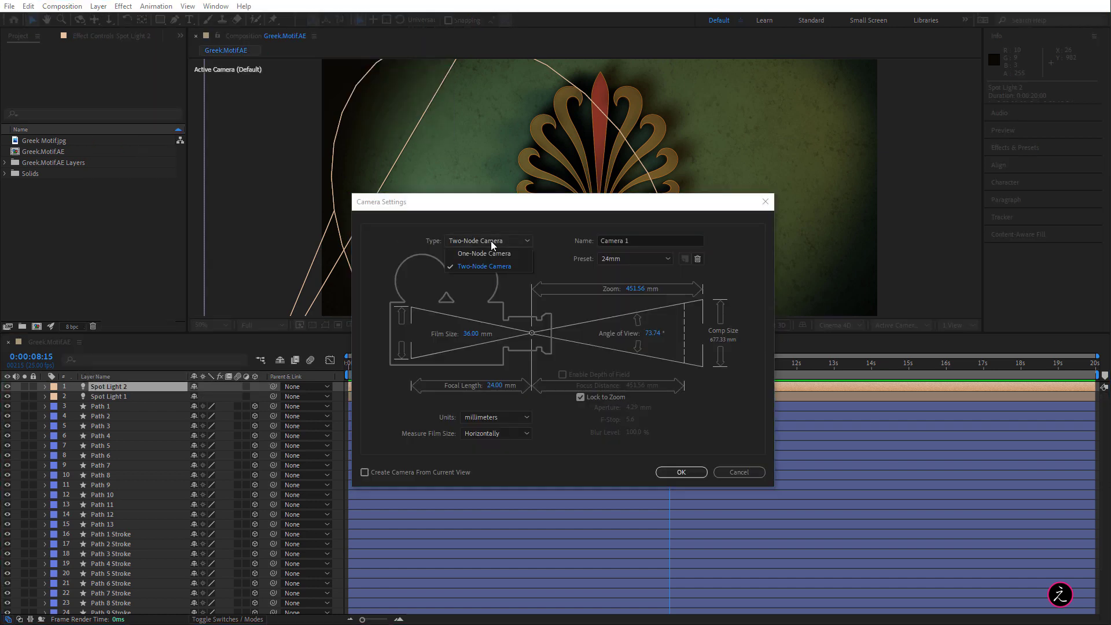
click(511, 263)
click(661, 260)
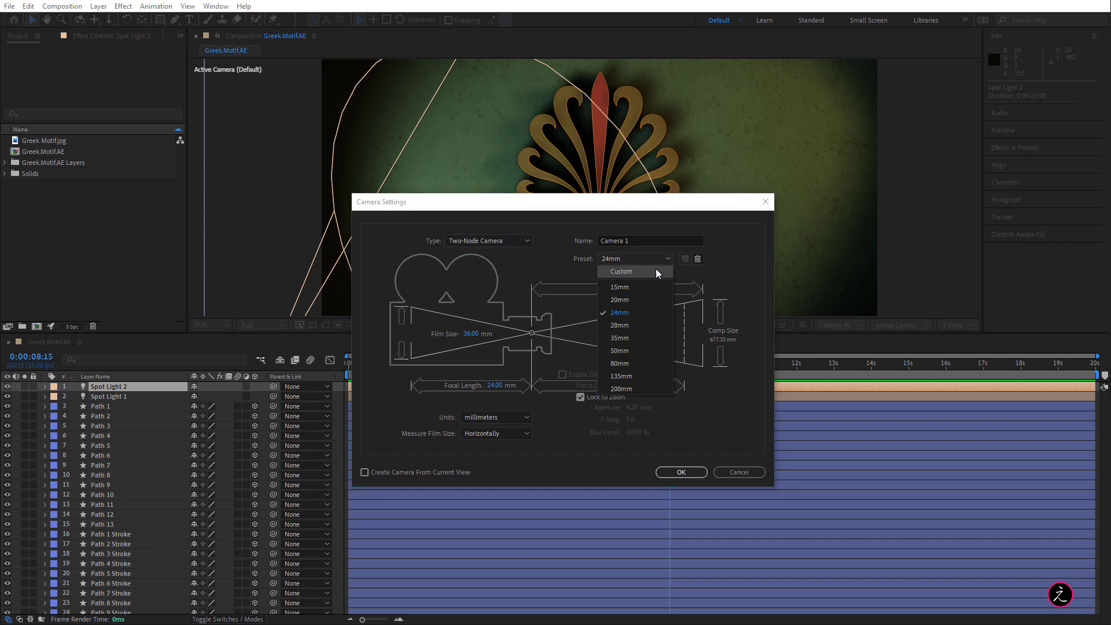
click(648, 313)
click(673, 472)
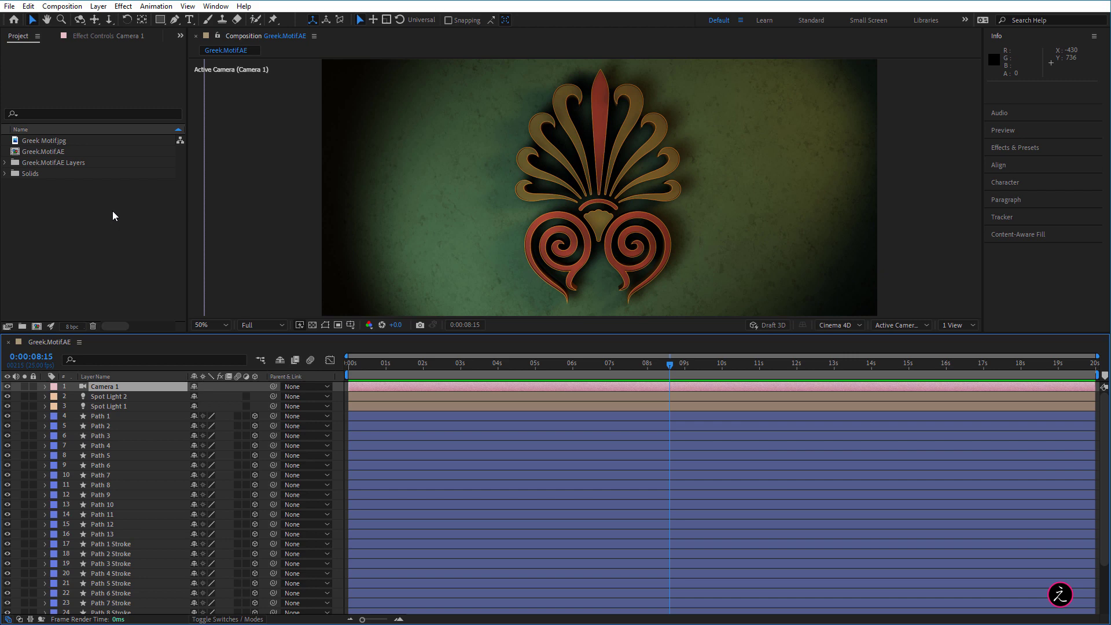
Add a null object above the Camera 1 layer and rename it Null.
click(101, 8)
mouse_move(113, 19)
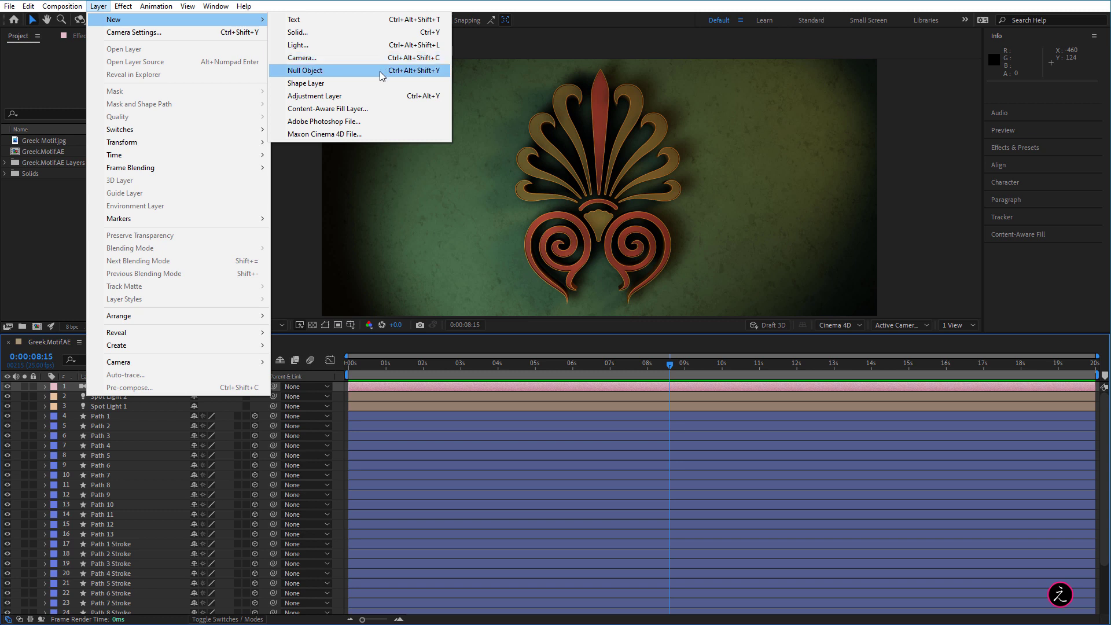
click(381, 75)
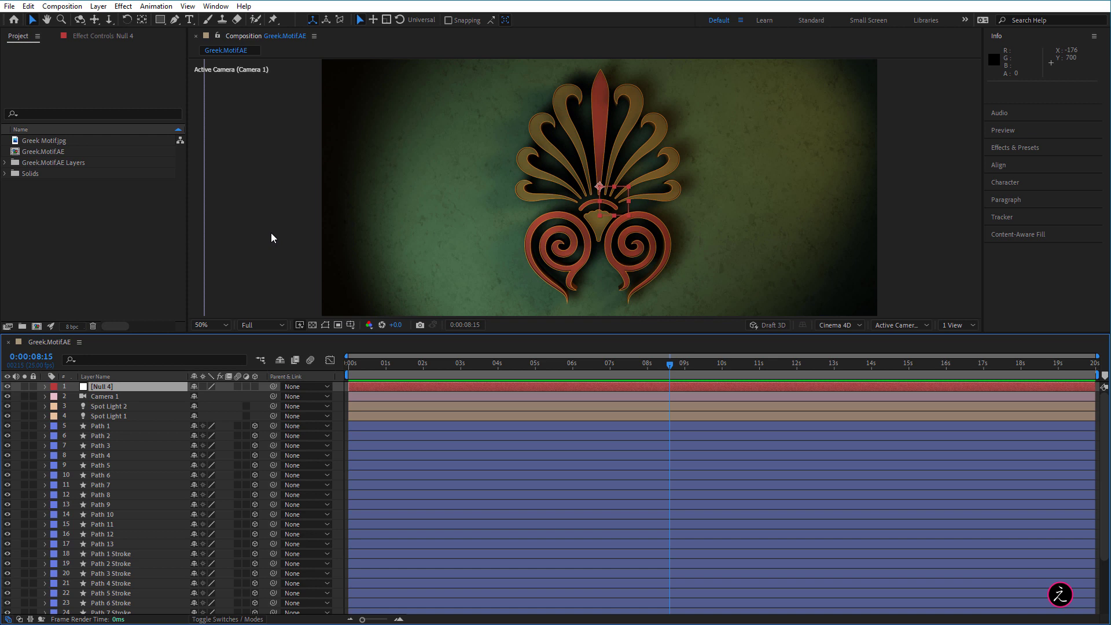
click(128, 388)
key(Return)
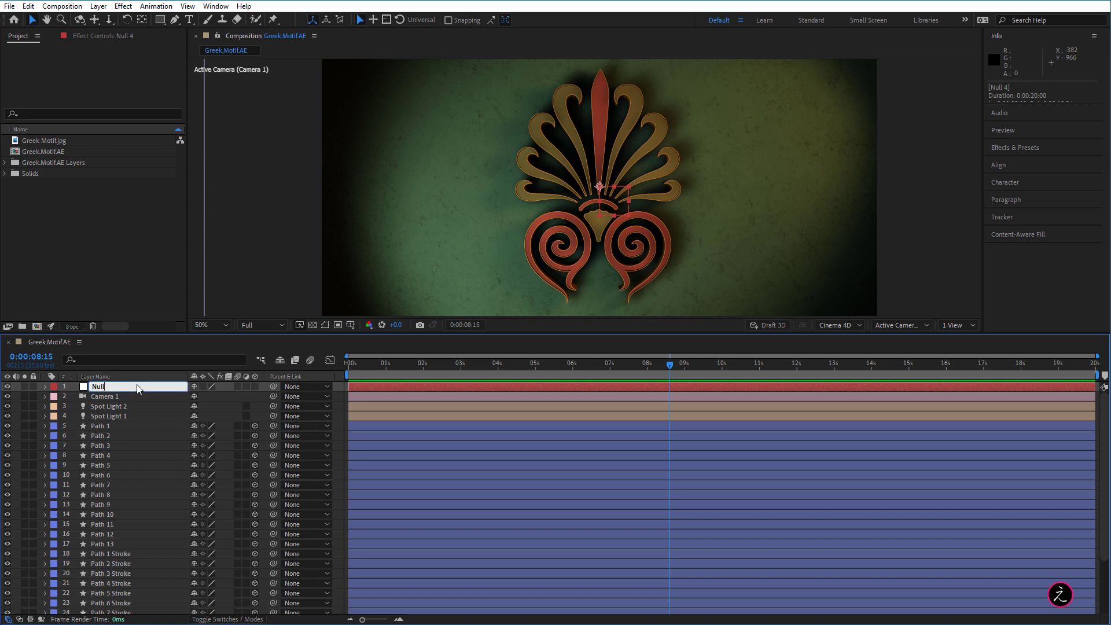
Rename the Camera 1 layer as Camera.
click(140, 396)
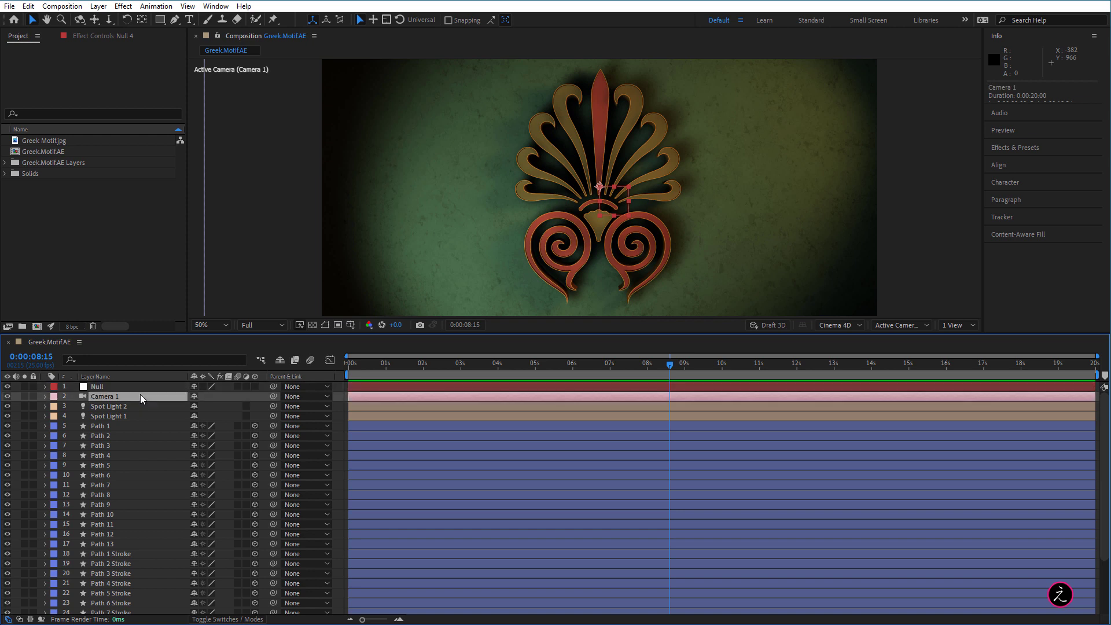
key(Return)
click(140, 394)
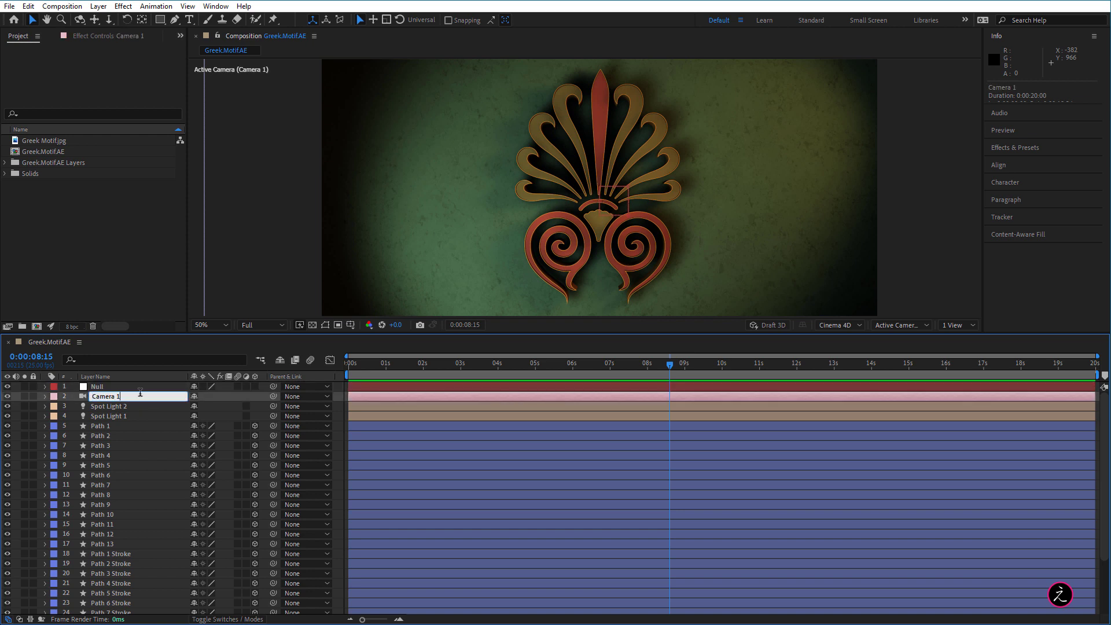
key(BackSpace)
key(BackSpace)
click(114, 272)
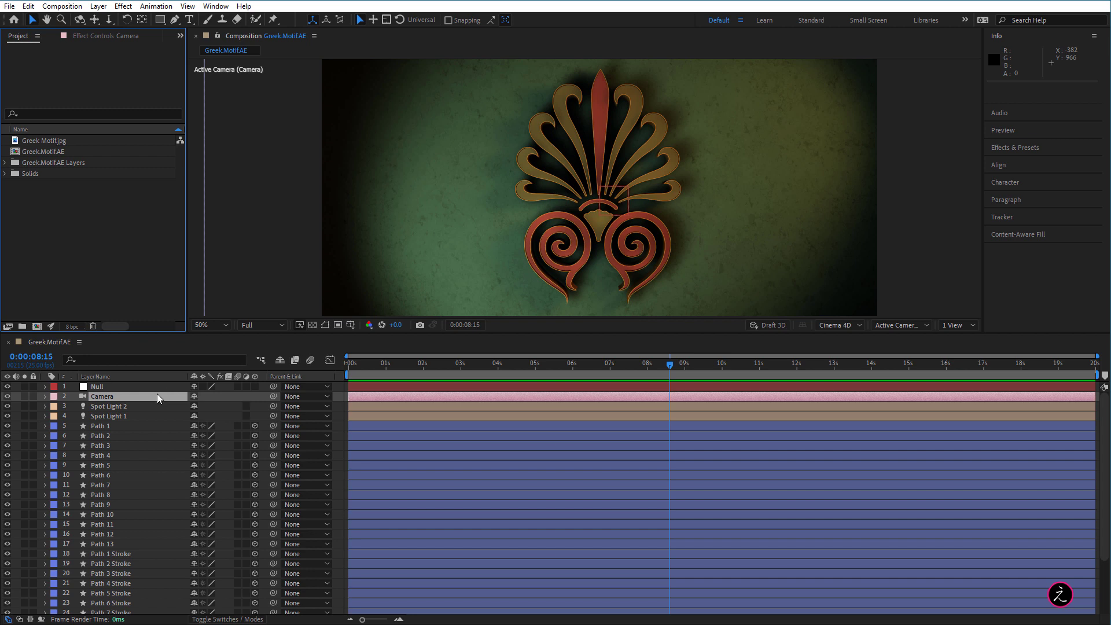
Parent the Camera layer to the Null layer and make Null a 3D layer.
click(274, 399)
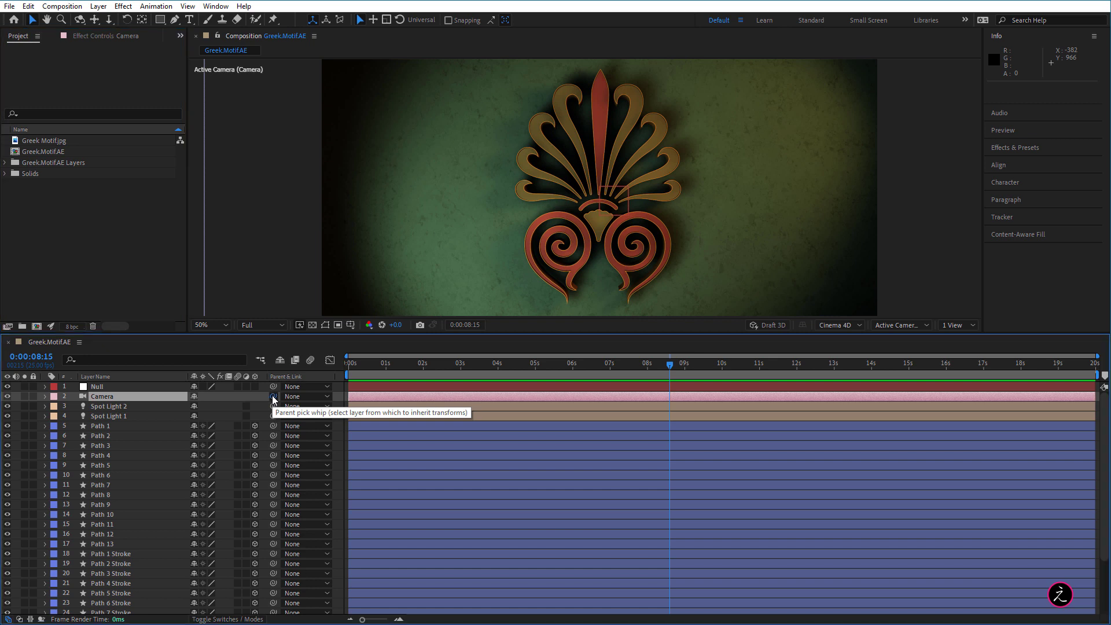
drag(225, 377, 137, 388)
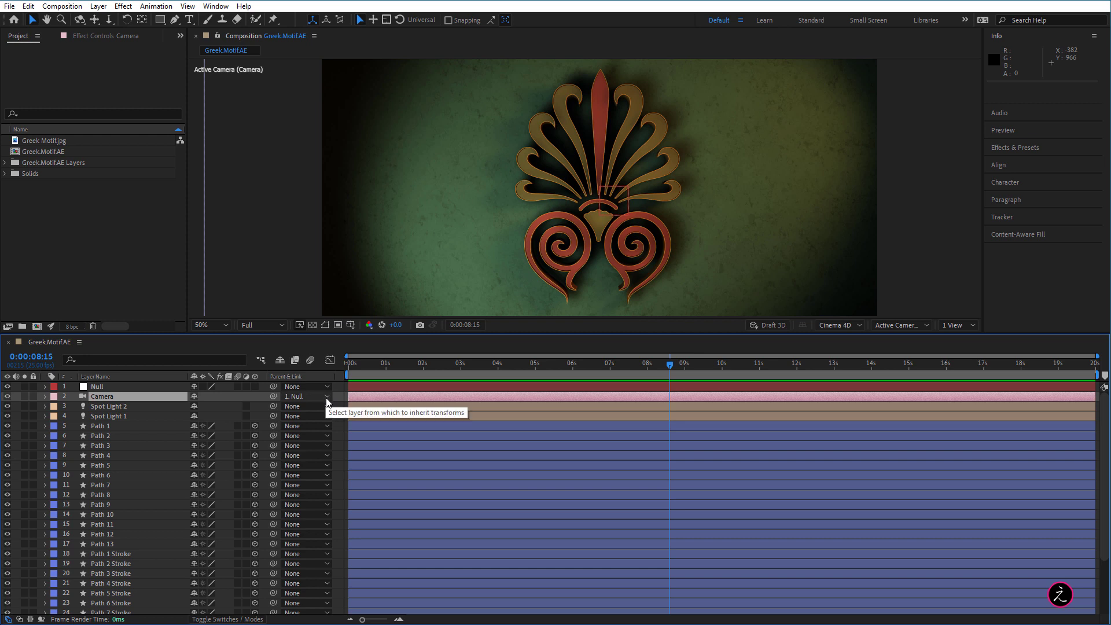
click(130, 388)
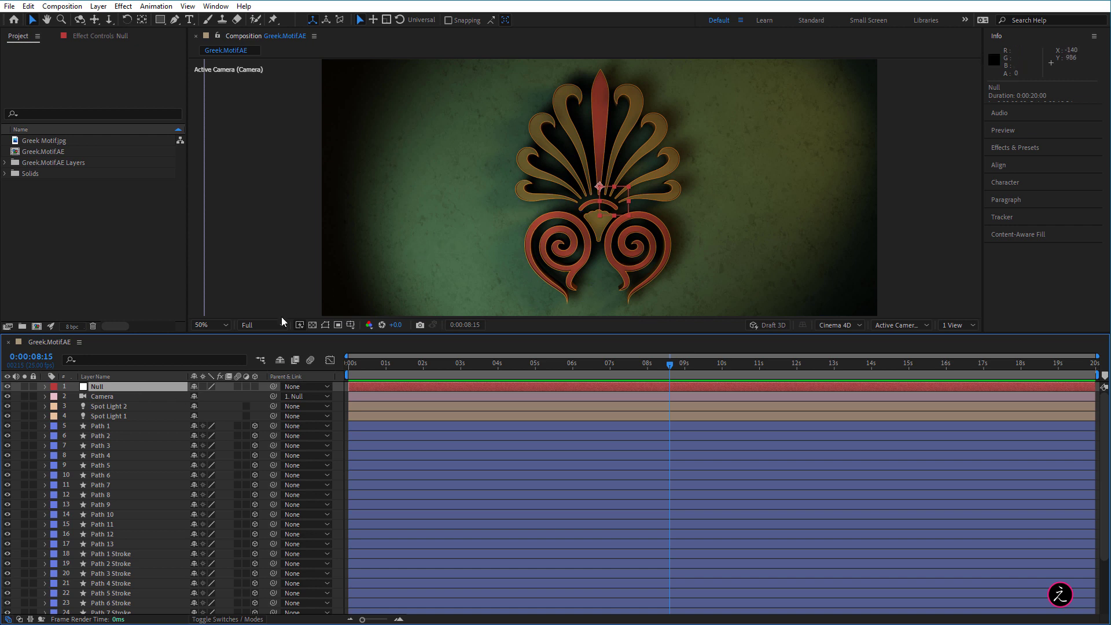
click(254, 386)
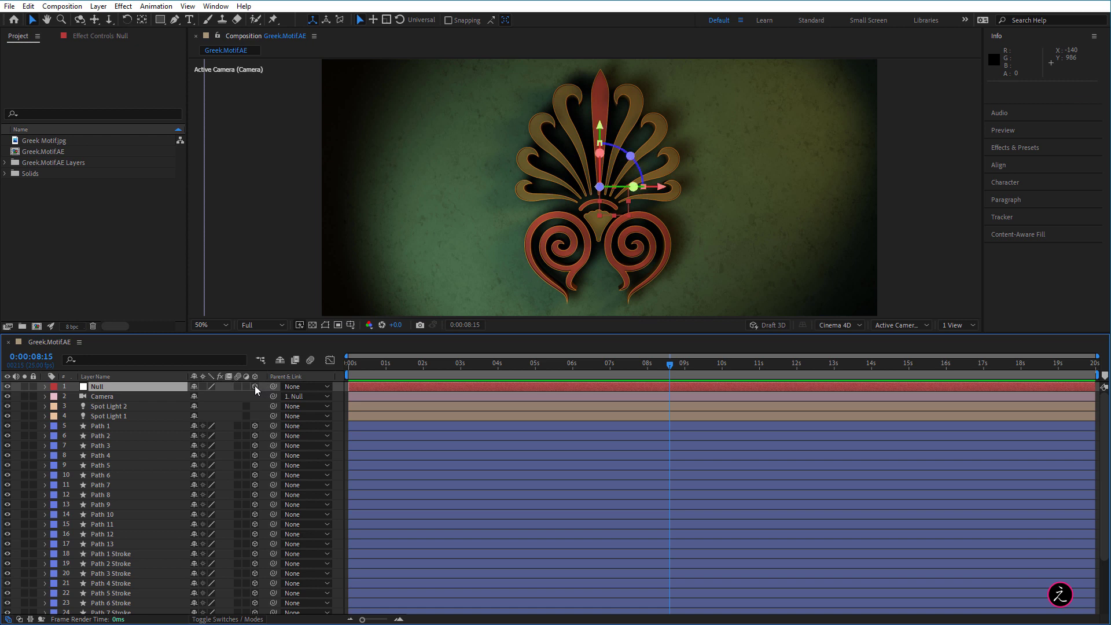
Start Position and Orientation keyframes for the Null layer at 0:00:00:00.
click(45, 386)
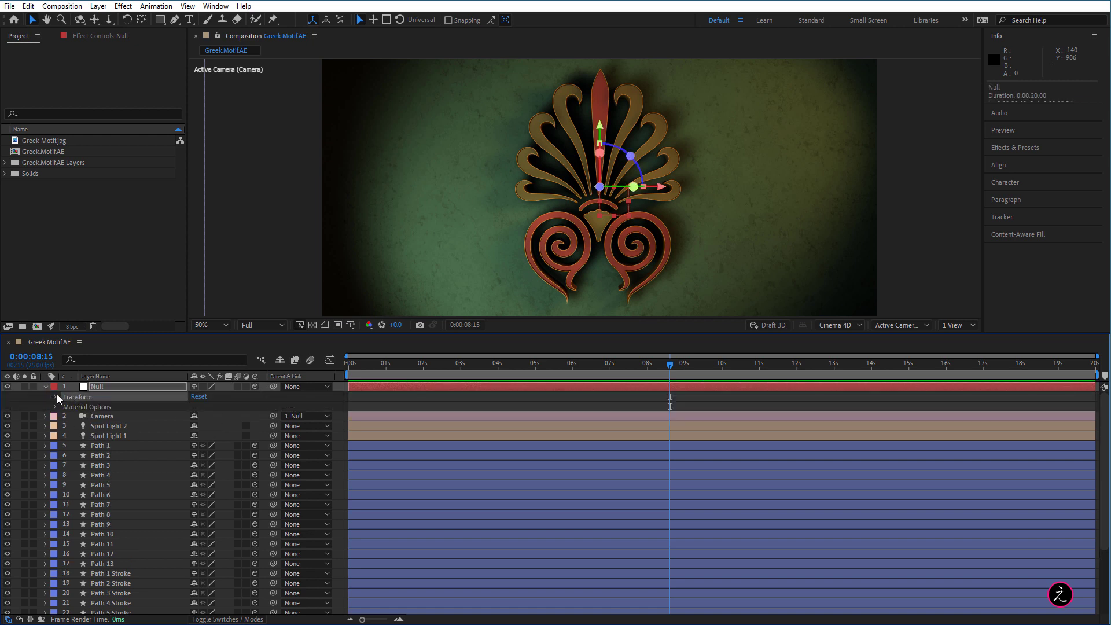
click(55, 397)
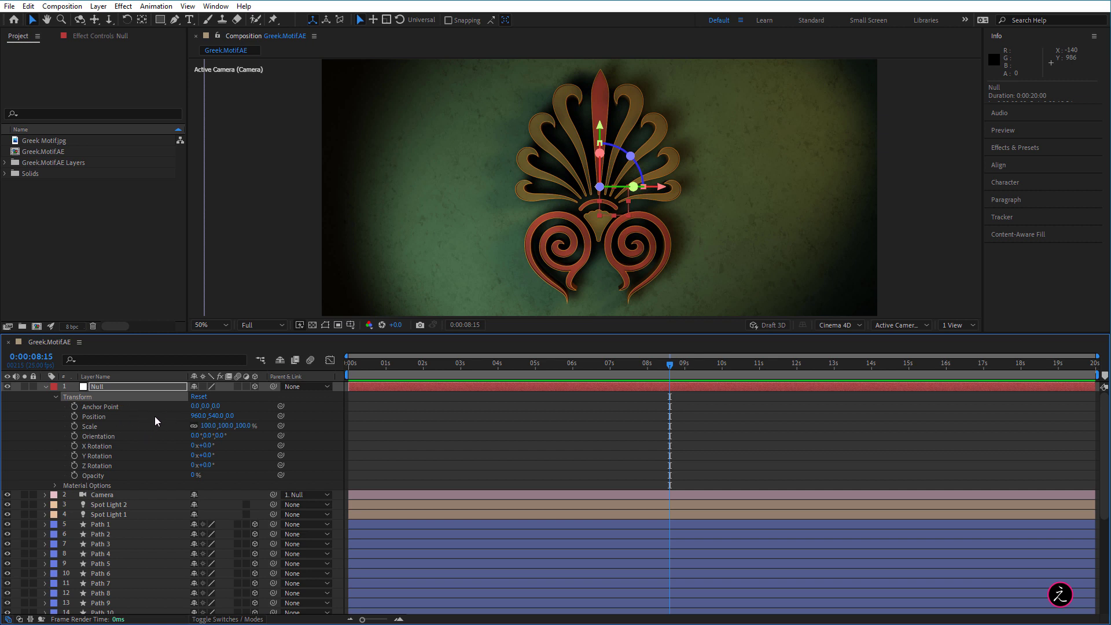
drag(669, 363, 335, 373)
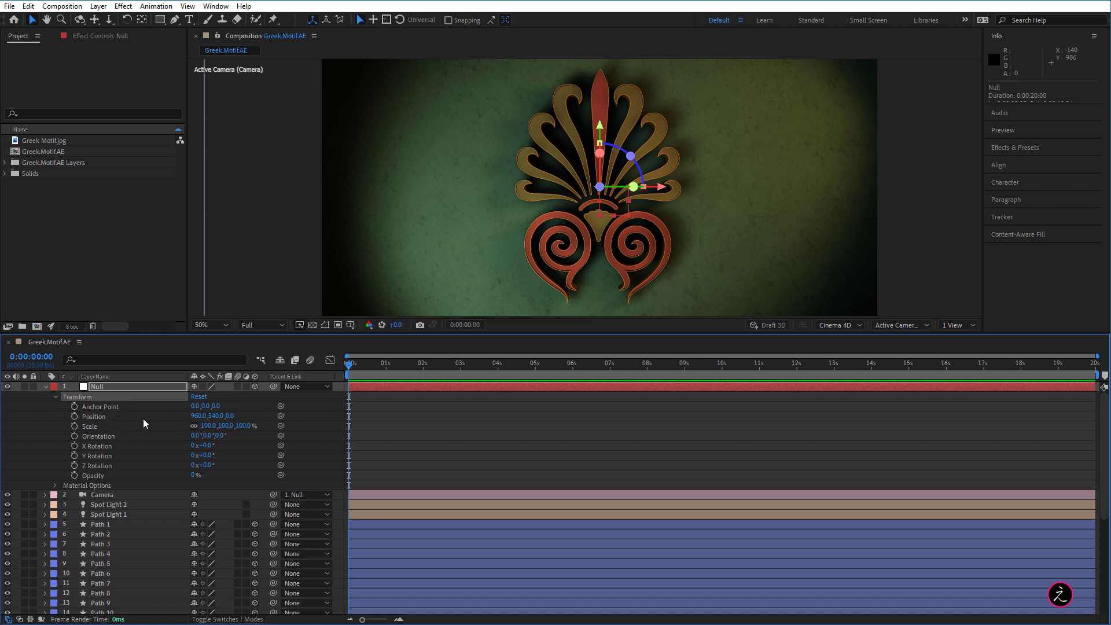
click(73, 416)
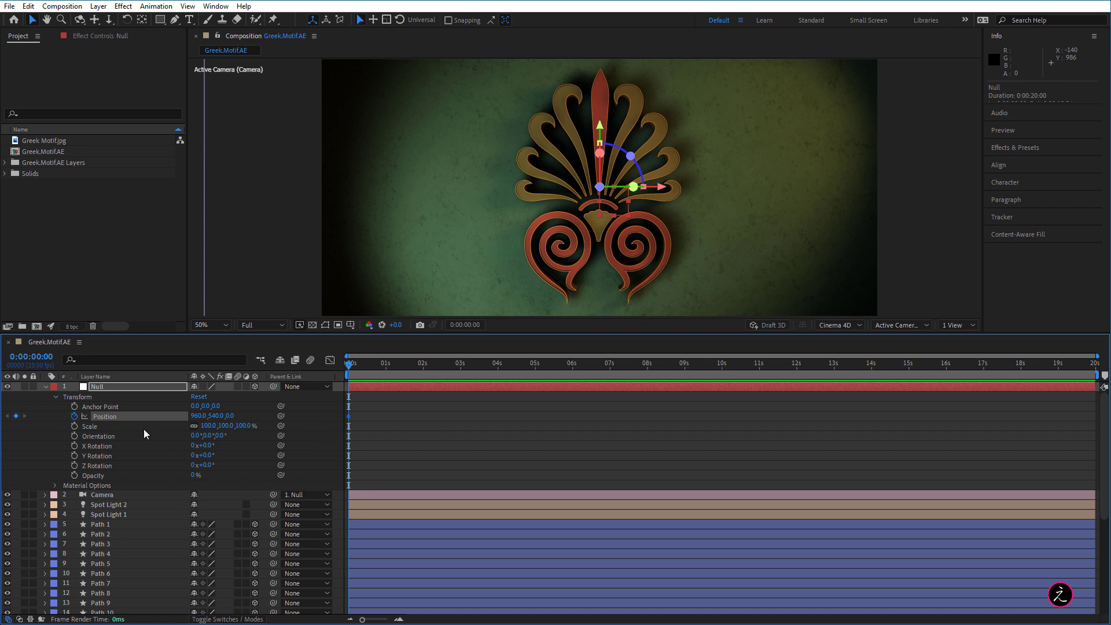
click(75, 436)
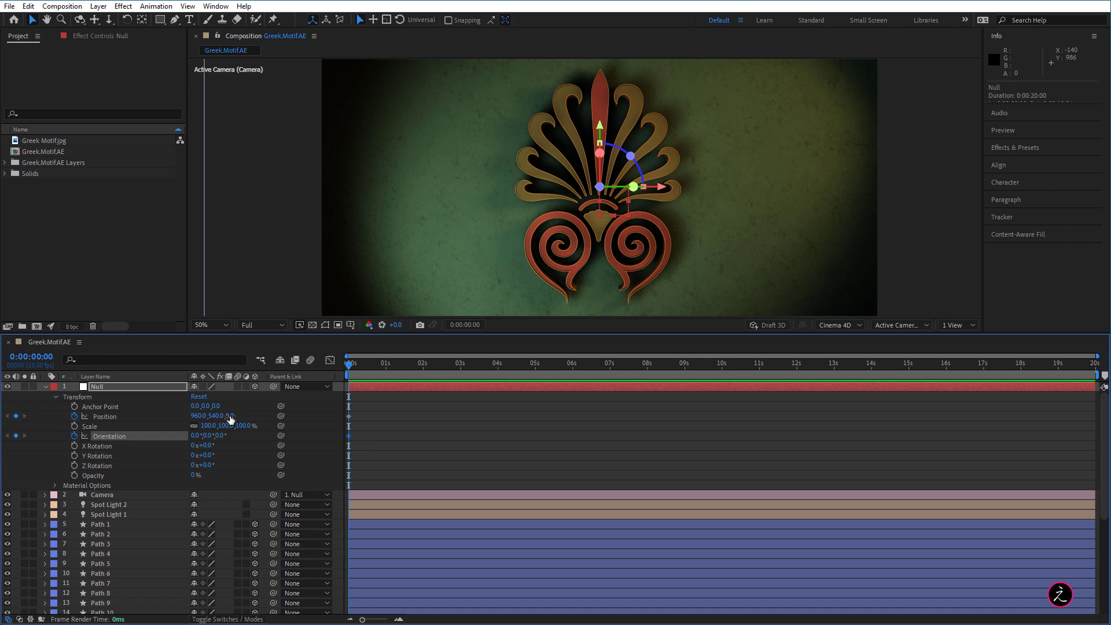
Set the Null's starting Position to 364, 1219, -613 at 0:00:00:00.
click(111, 416)
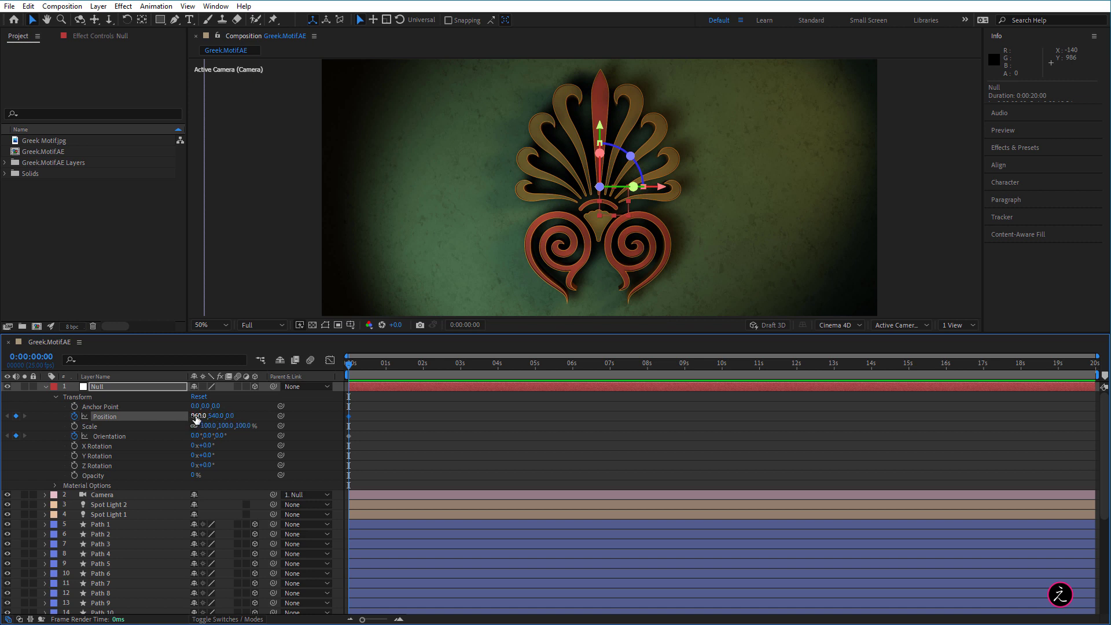
drag(198, 418, 122, 416)
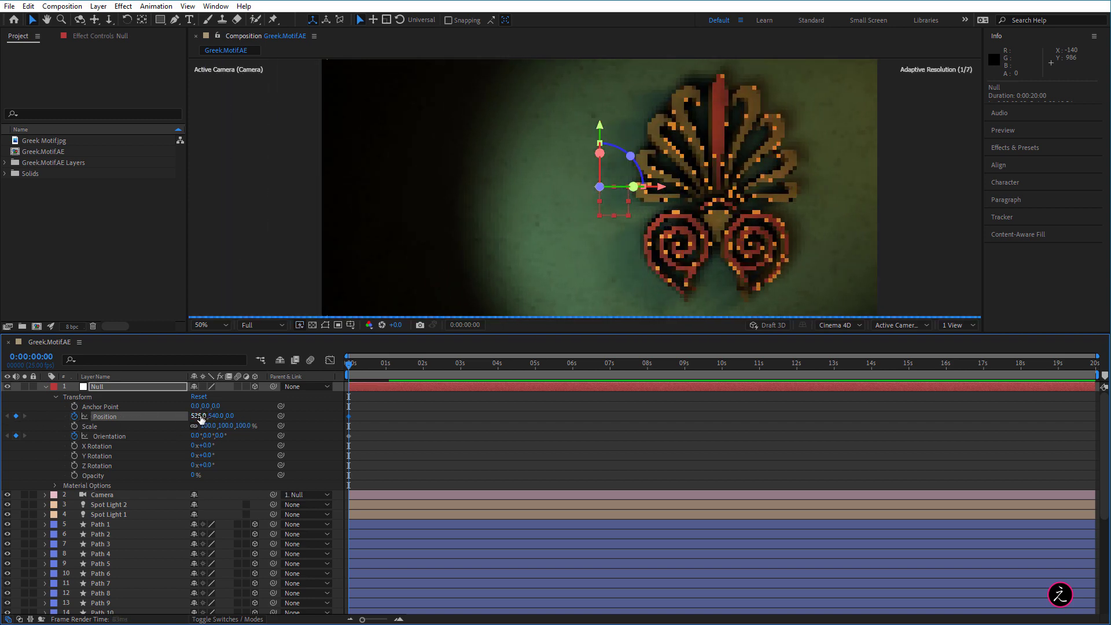
drag(200, 417, 108, 421)
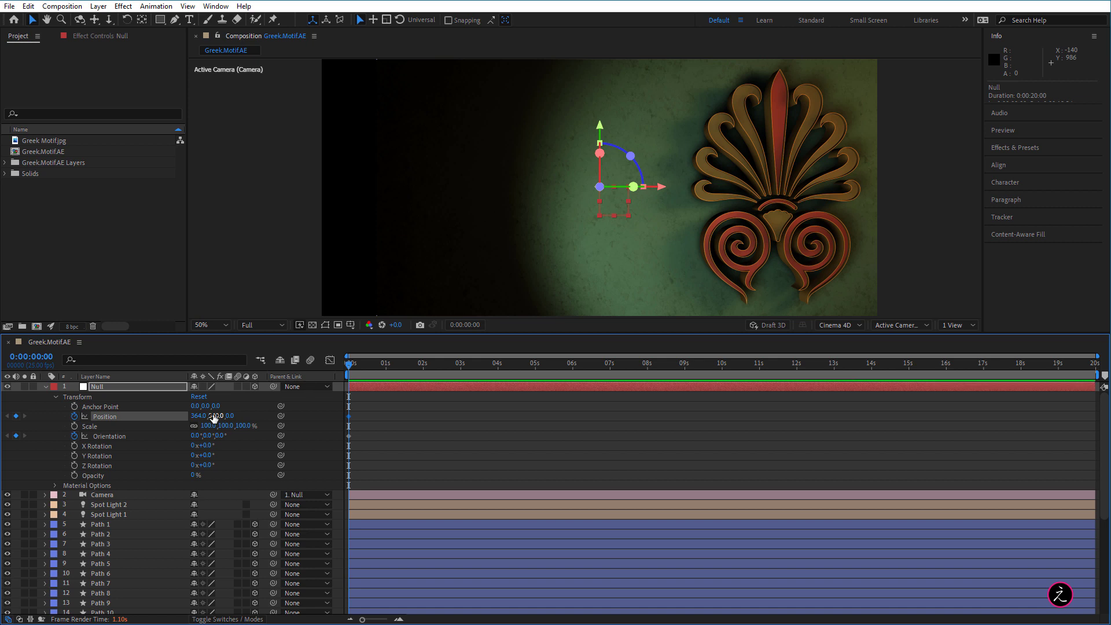
drag(214, 415, 624, 403)
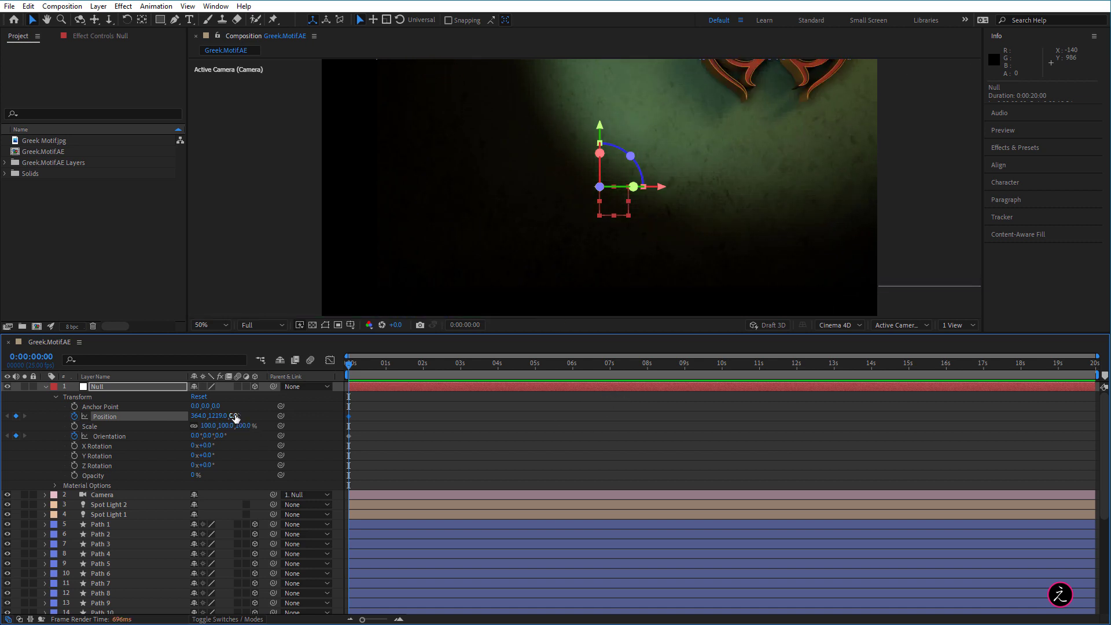
drag(234, 416, 9, 417)
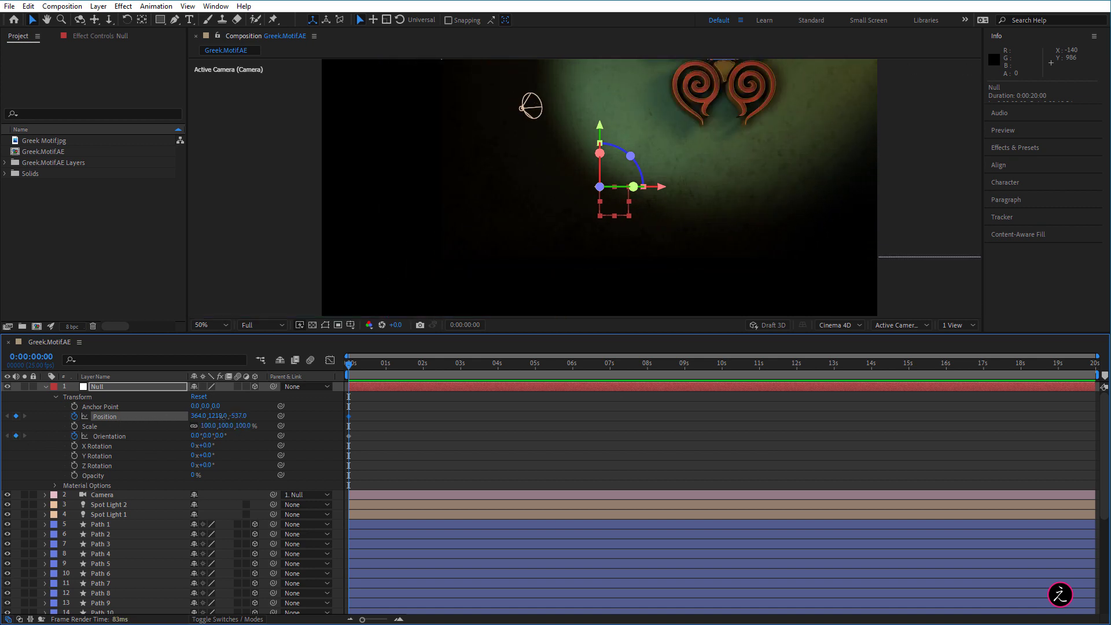
drag(221, 416, 207, 417)
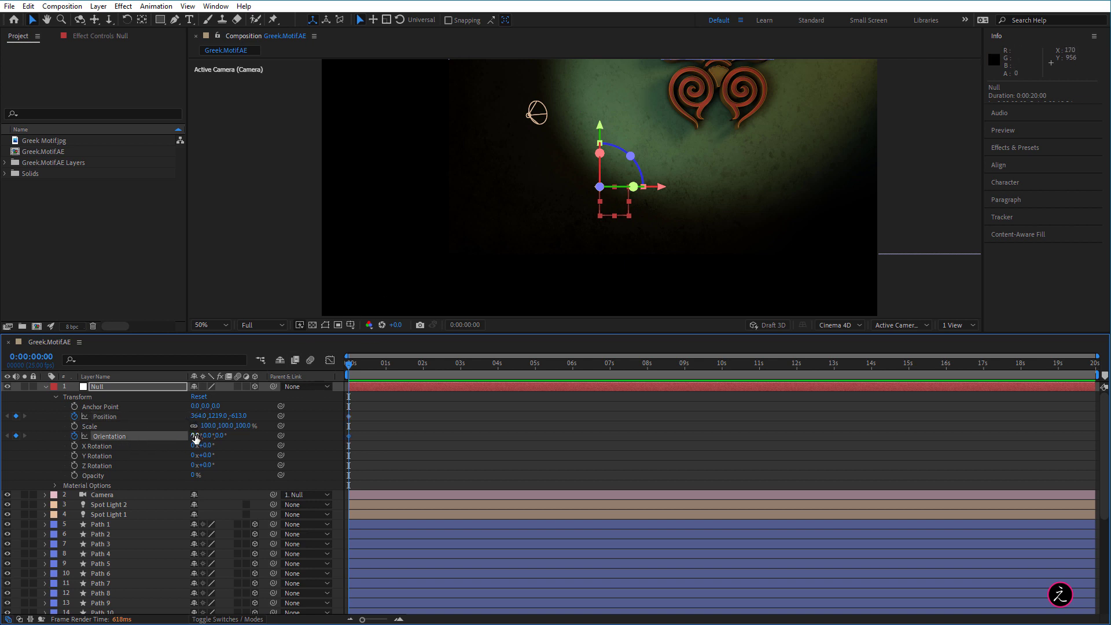
Set the Null's starting Orientation to 36°, 36°, 36° at 0:00:00:00.
drag(196, 435, 219, 442)
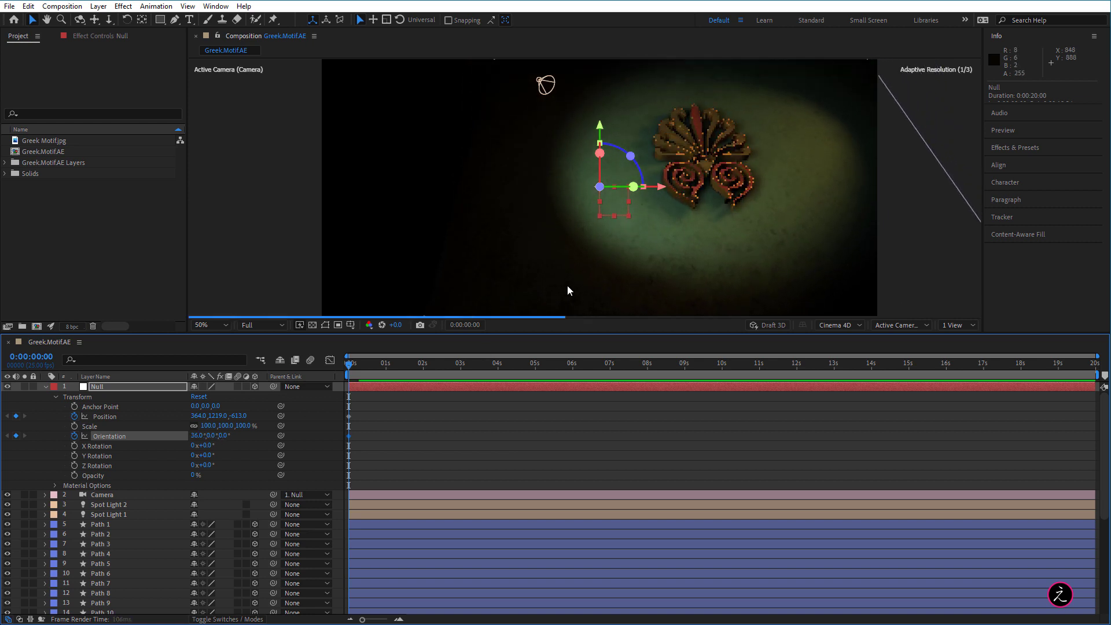
click(212, 436)
text(36)
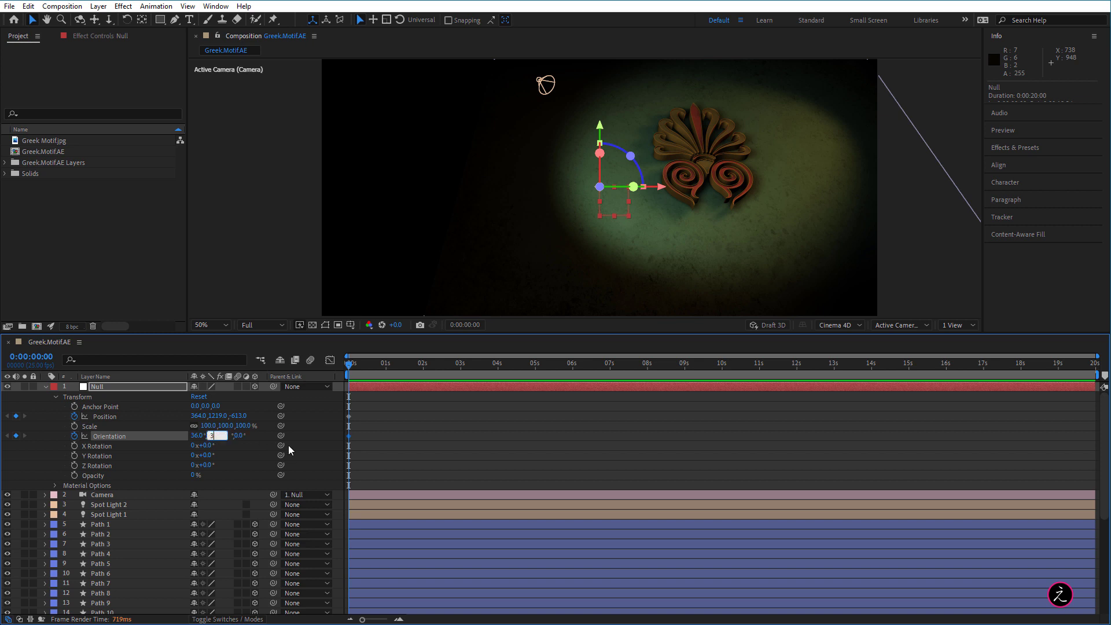
key(Return)
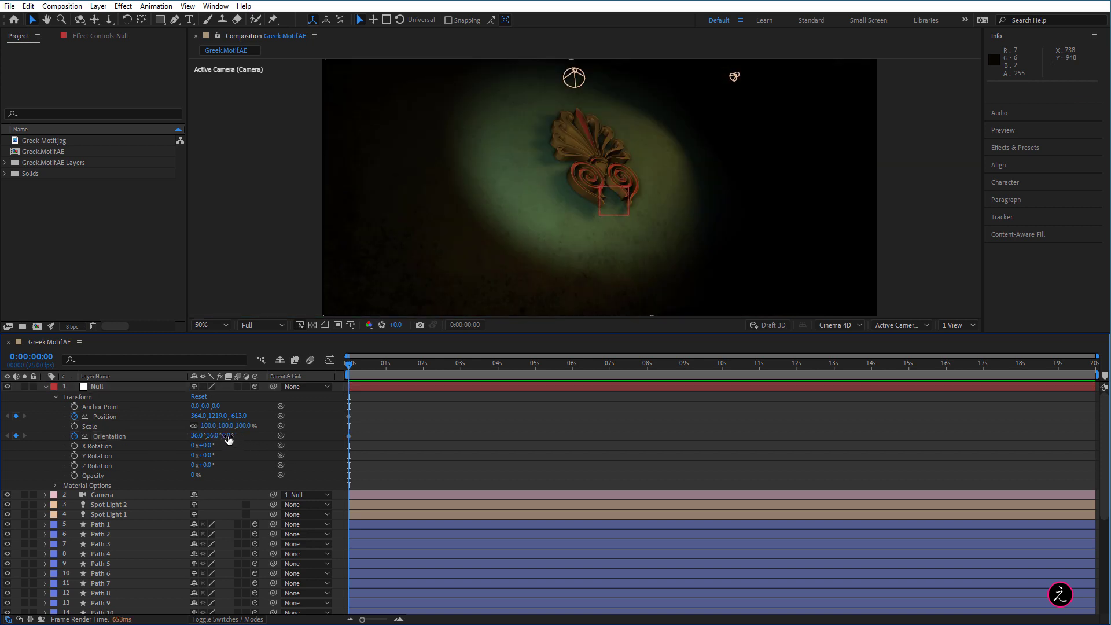
click(230, 436)
text(36)
key(Return)
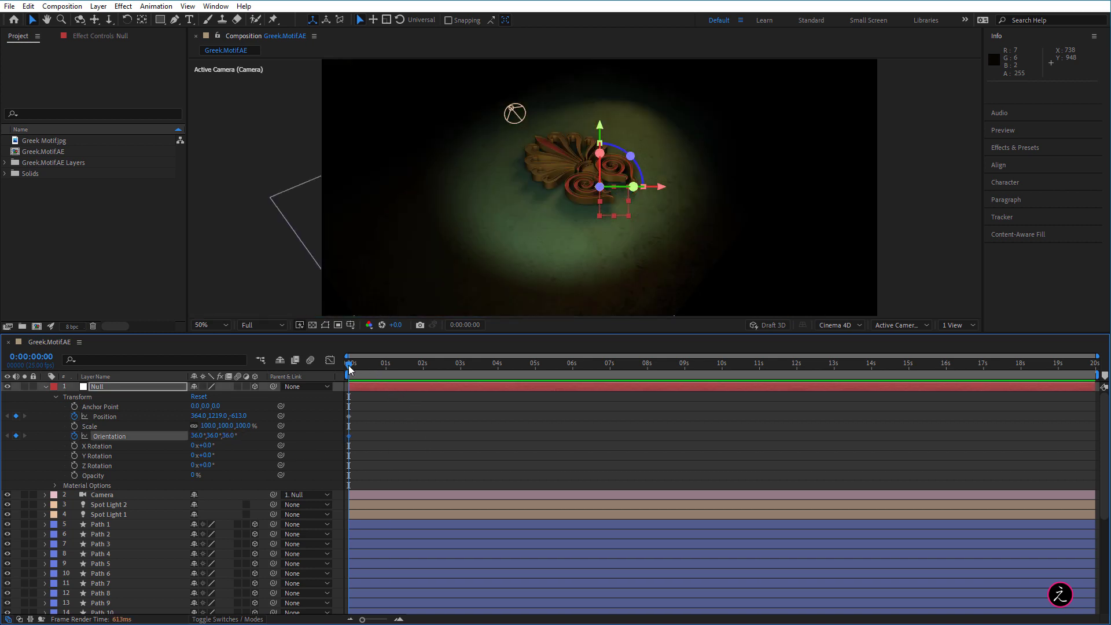
Reset the Null's transform at 0:00:04:00 to record second Position and Orientation keyframes.
drag(349, 368, 498, 377)
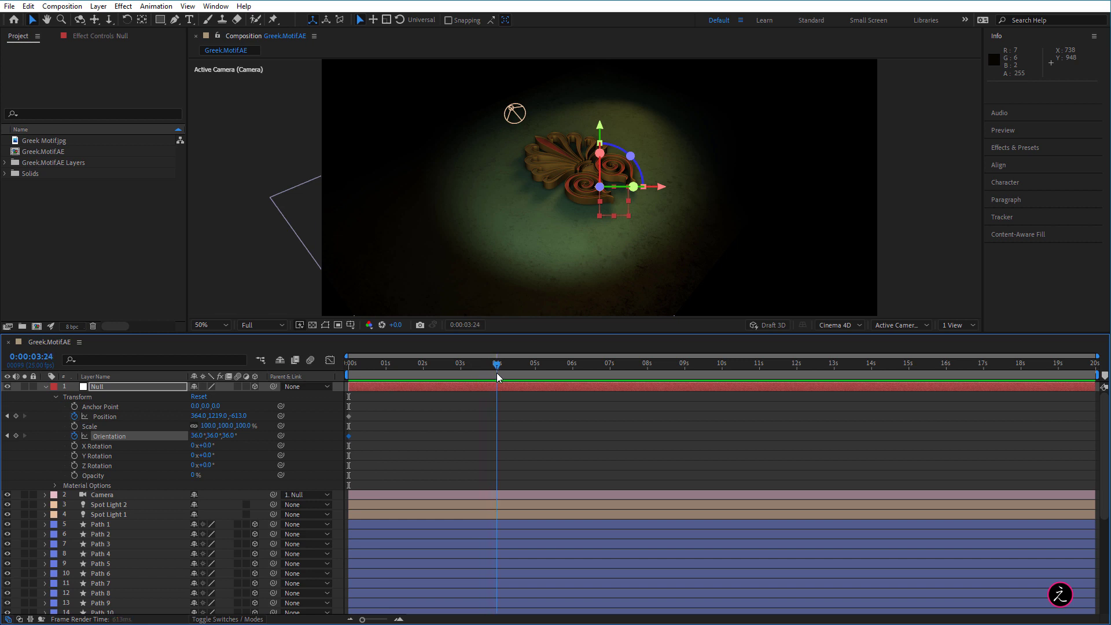
click(497, 368)
click(199, 397)
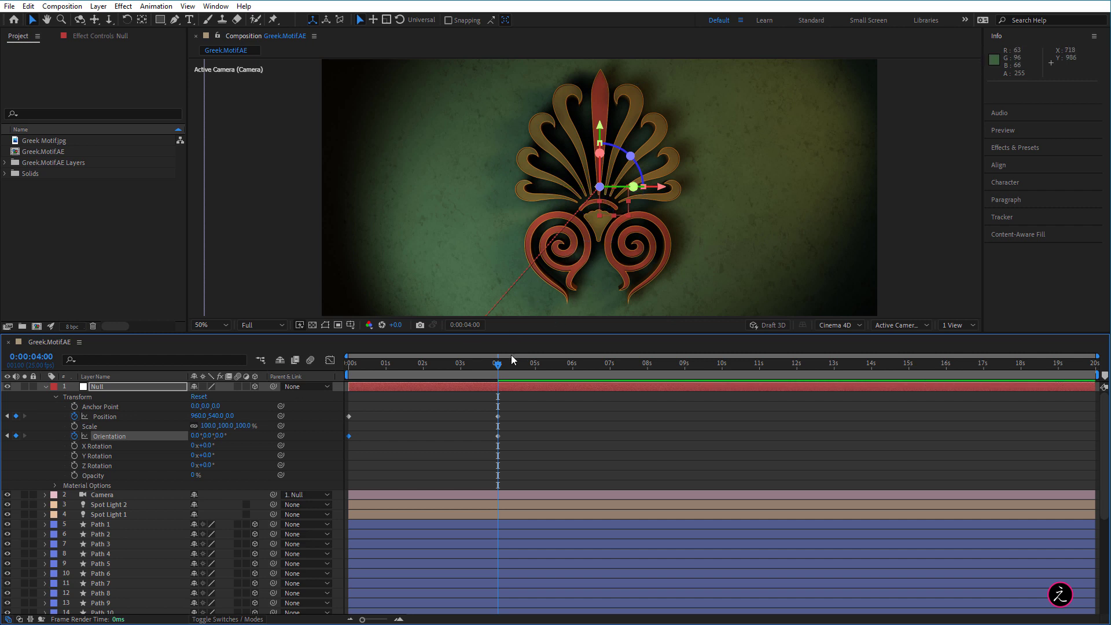
Preview the camera move, return to the 0:00:04:00 keyframe and set the Null's Z Position to 909.
drag(502, 369, 466, 376)
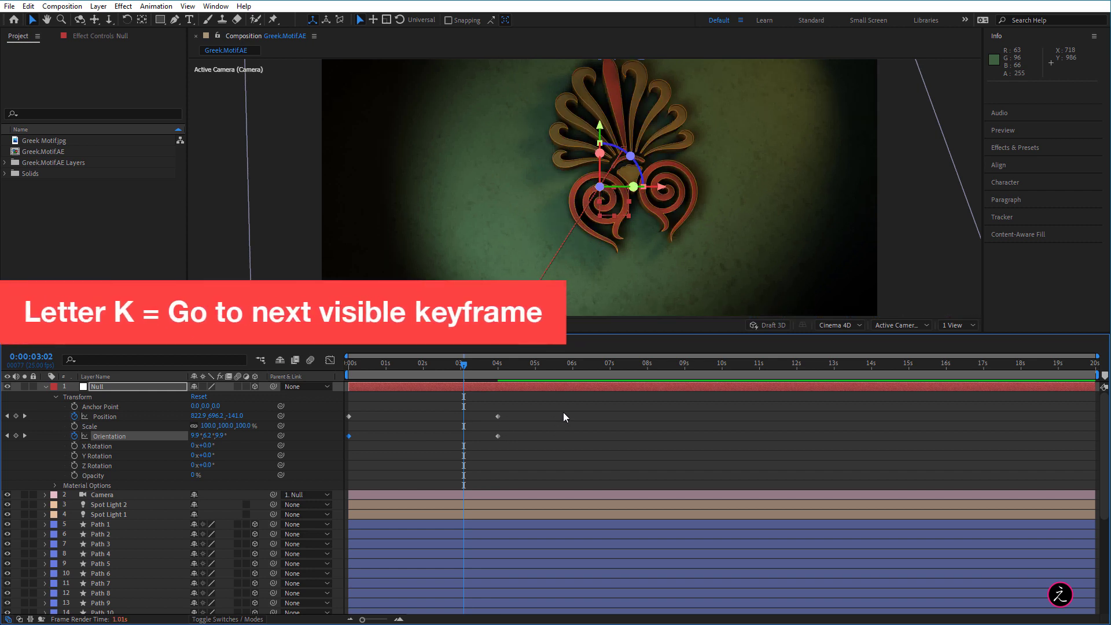
key(k)
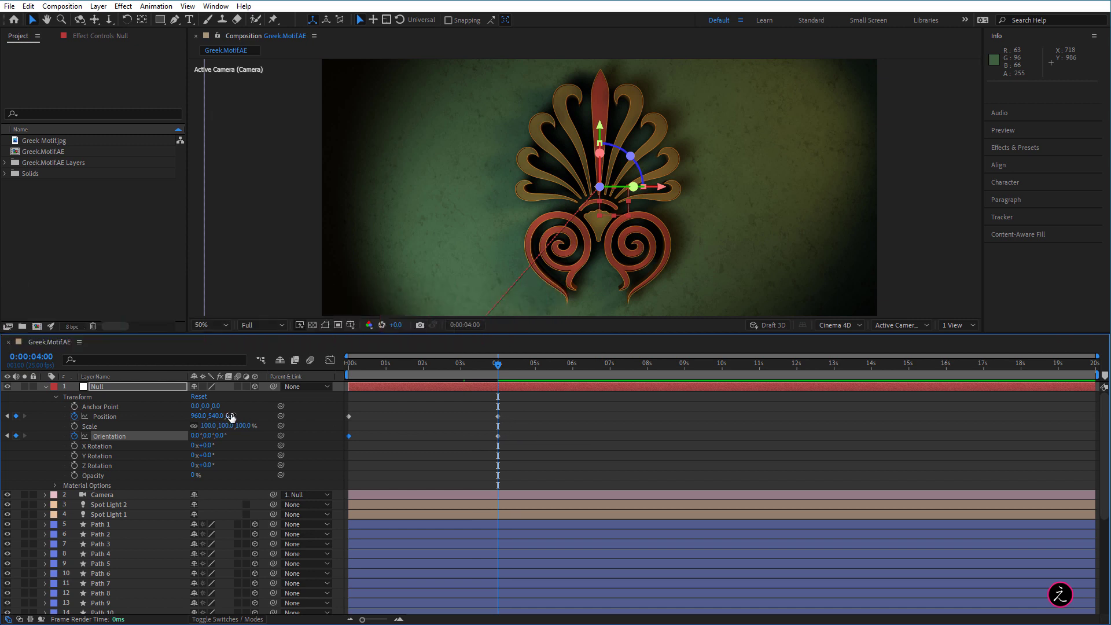
drag(230, 417, 753, 410)
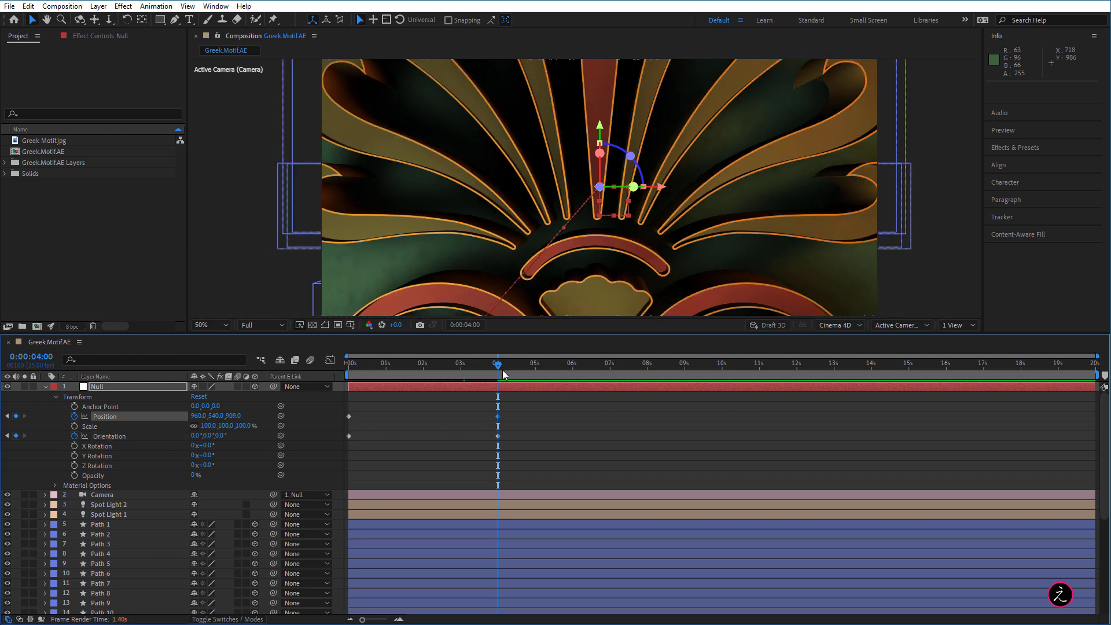
Add Position keyframes to the Null at 0:00:05:00, 0:00:06:00 and 0:00:07:11 with the current values.
drag(498, 365, 536, 362)
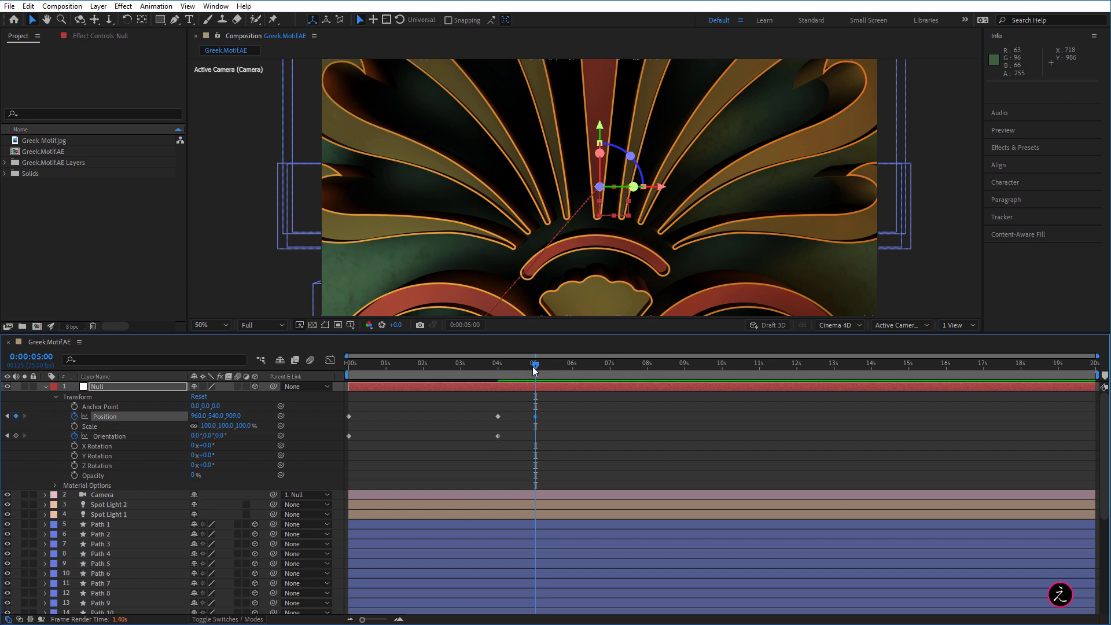
drag(533, 365, 573, 371)
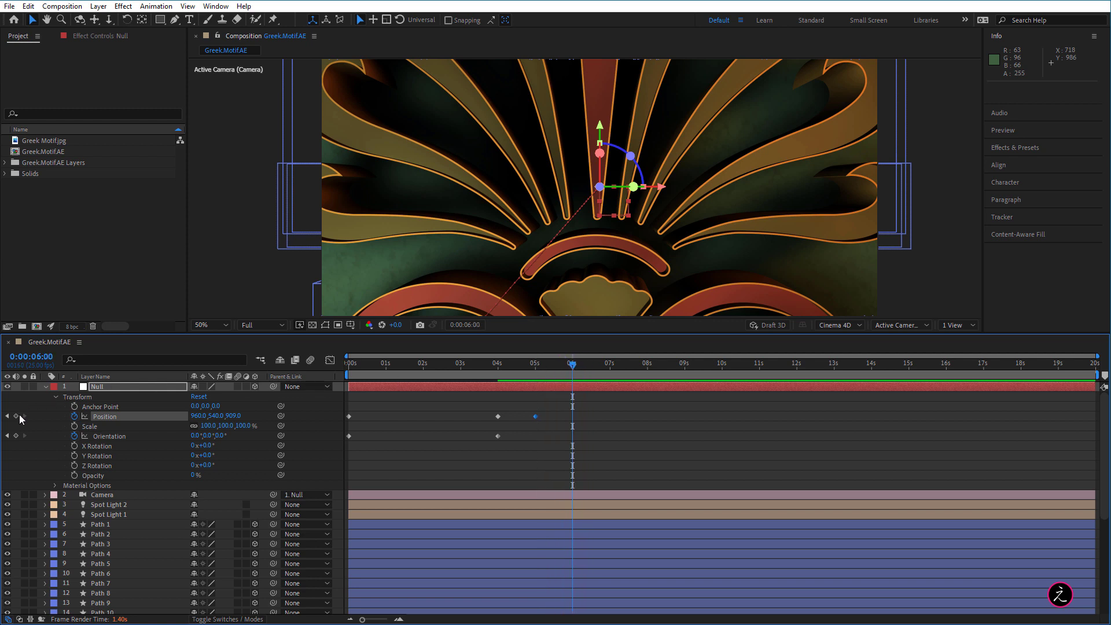
click(16, 416)
drag(575, 366, 629, 364)
click(16, 416)
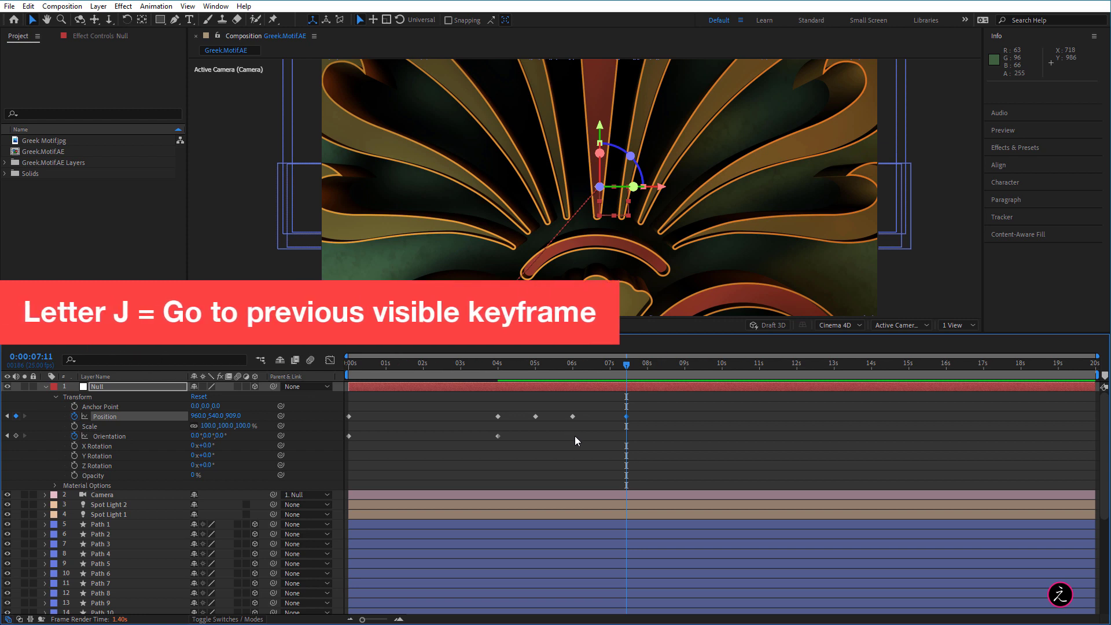
Convert the Null's Position keyframe at 0:00:05:00 to a hold keyframe.
key(j)
key(j)
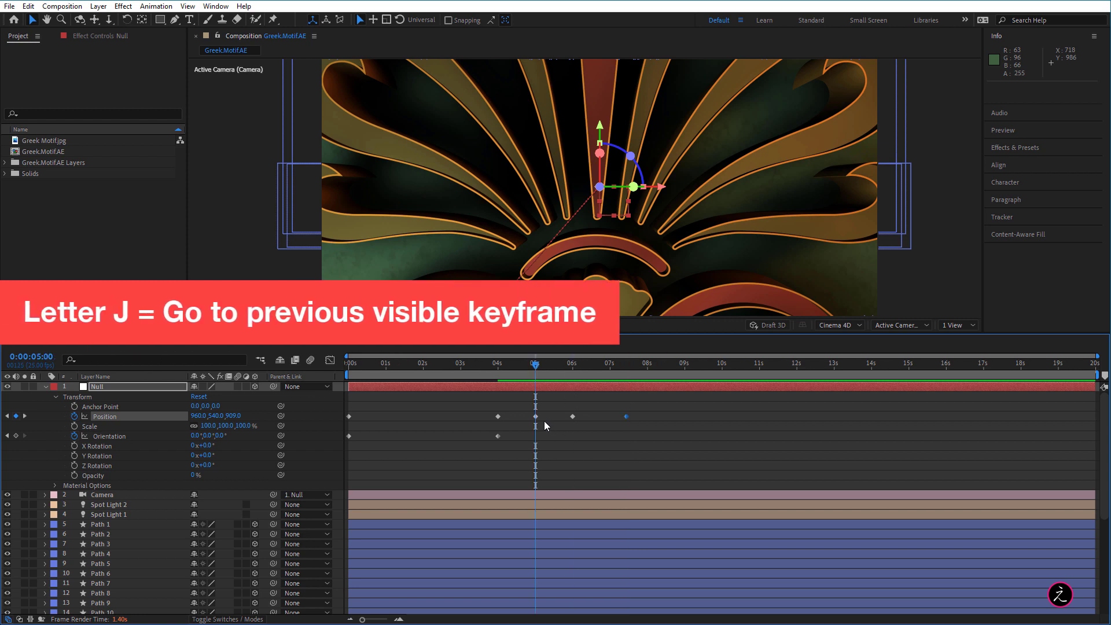
click(536, 417)
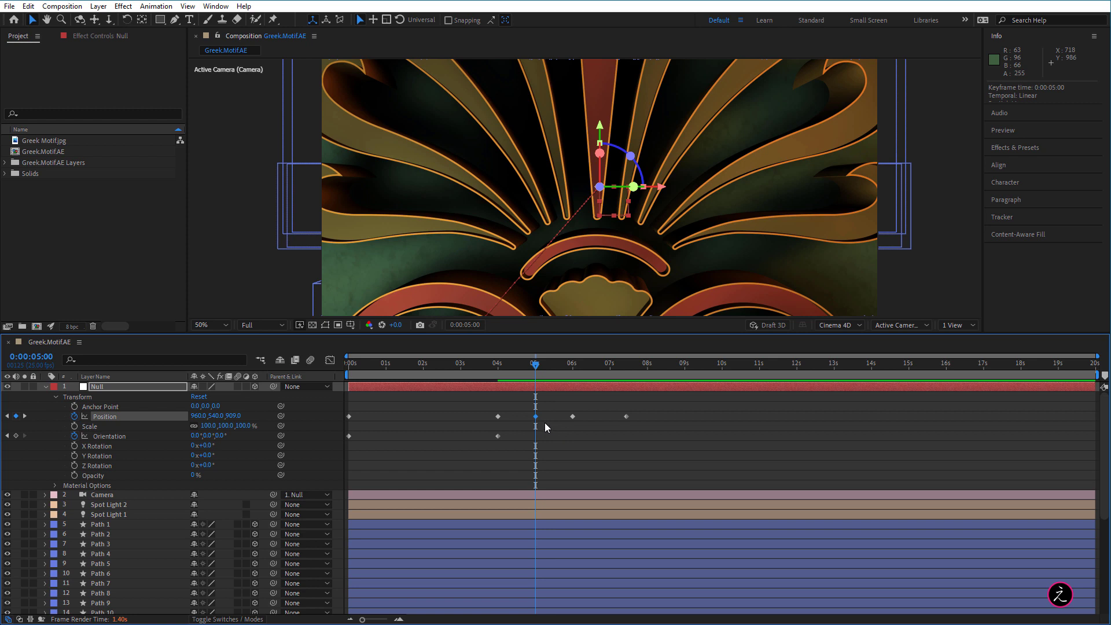
right_click(536, 416)
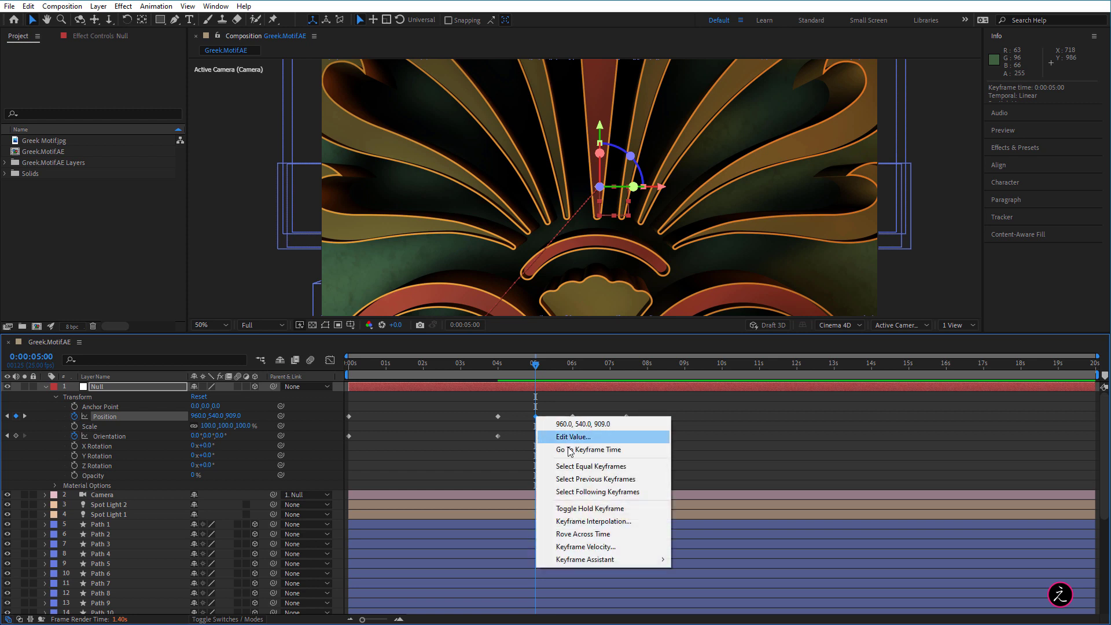
click(645, 507)
Set the Null's Z Position to 34 on its last Position keyframe at 0:00:07:11.
drag(538, 366, 595, 374)
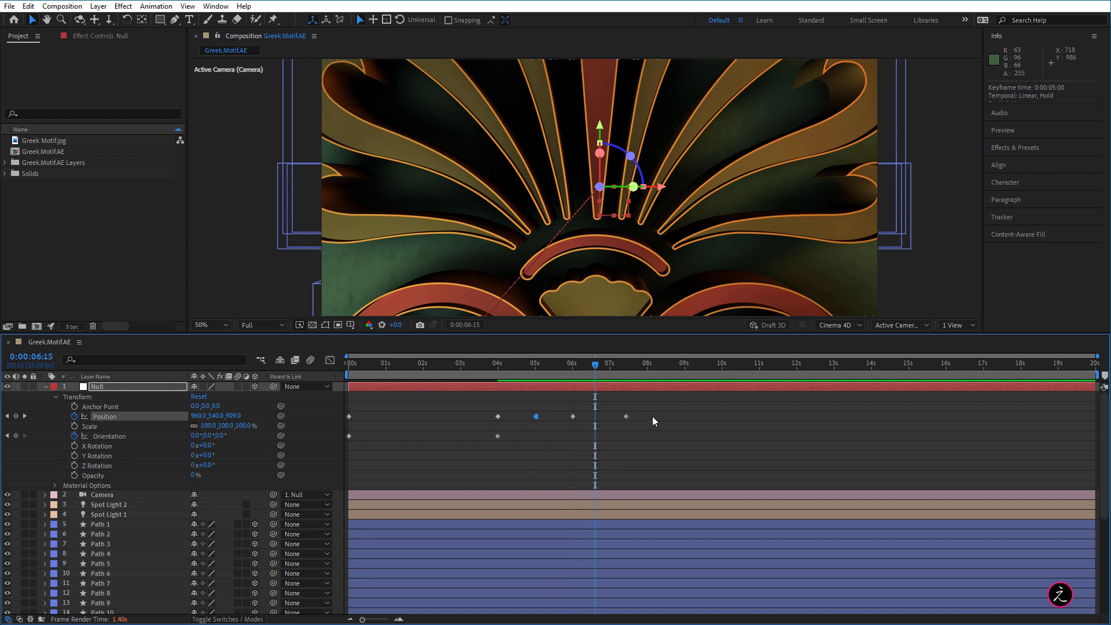
key(k)
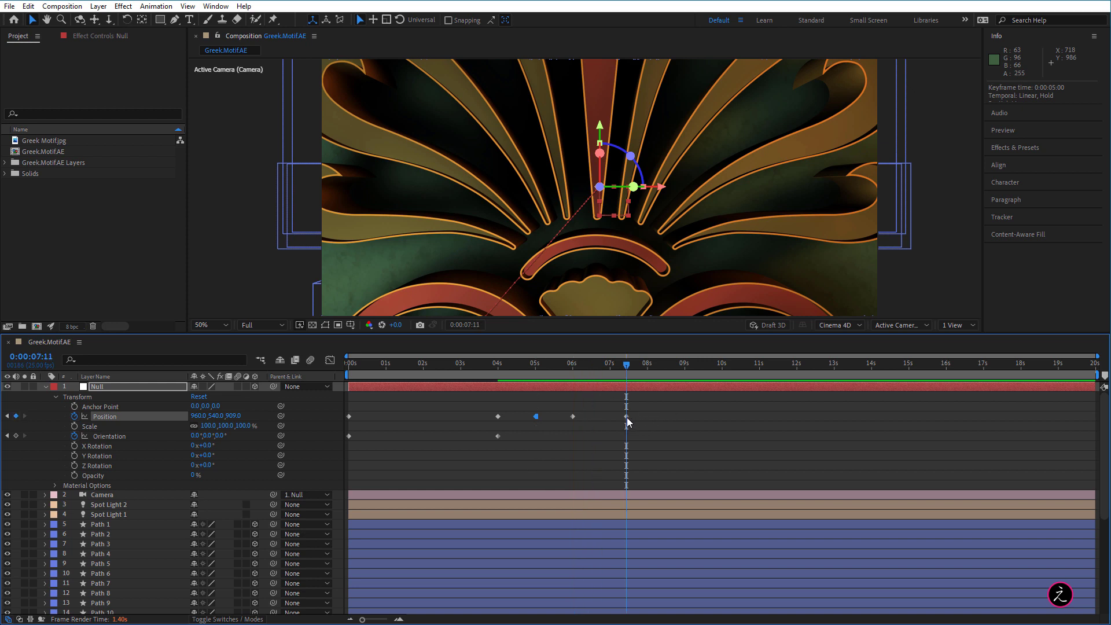
click(627, 418)
drag(235, 416, 1, 427)
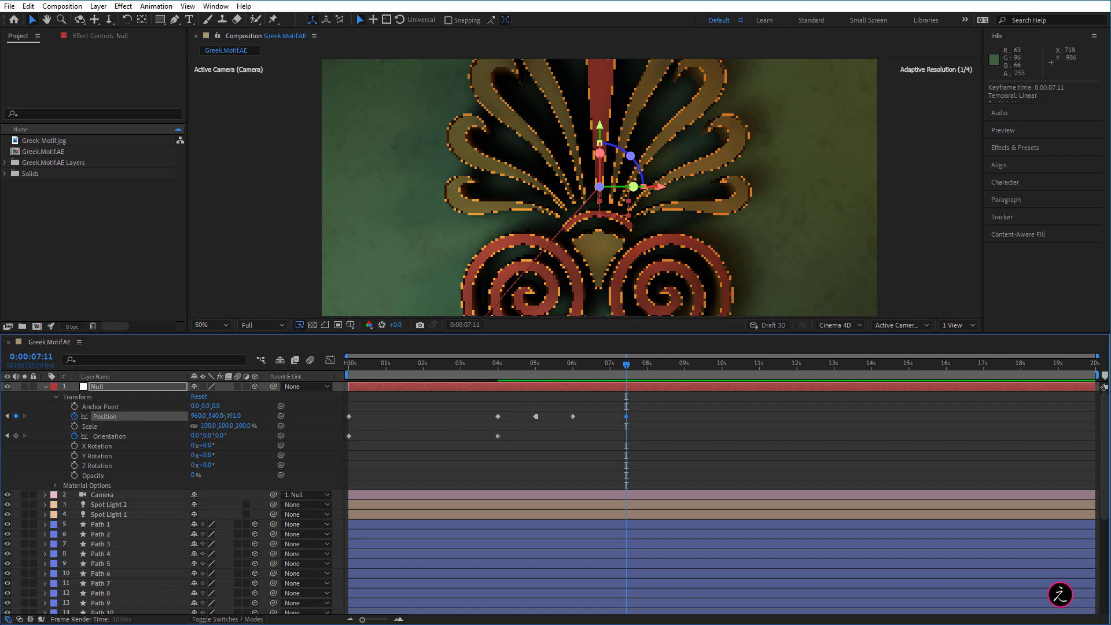
drag(225, 417, 1, 434)
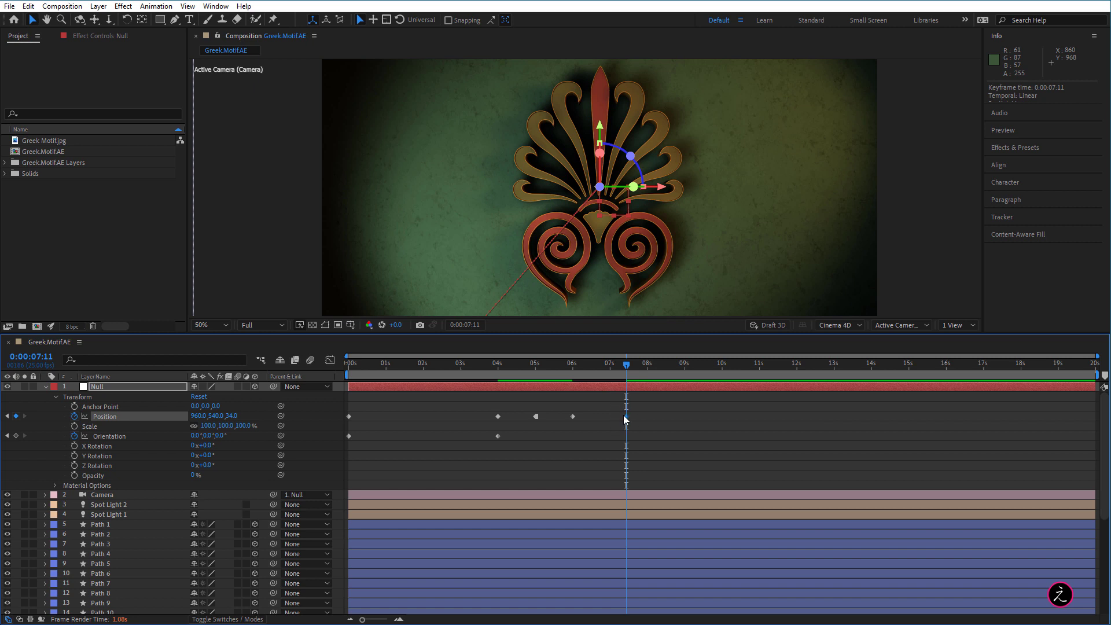
Apply Easy Ease to the Null's Position keyframe at 0:00:07:11 and set its incoming velocity influence to 75%.
click(330, 360)
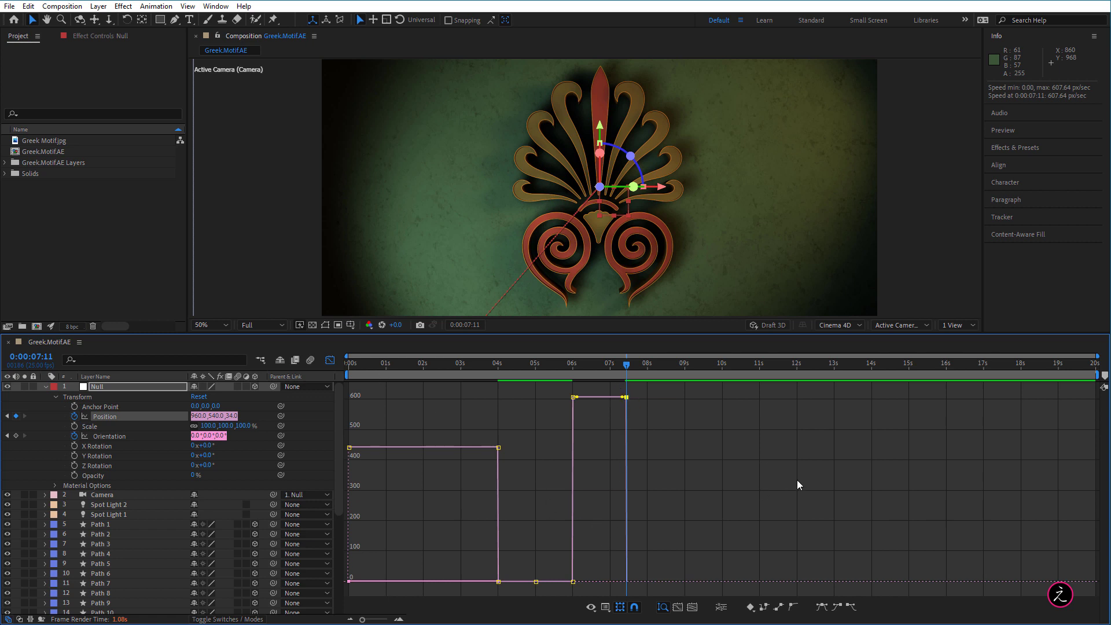
click(822, 608)
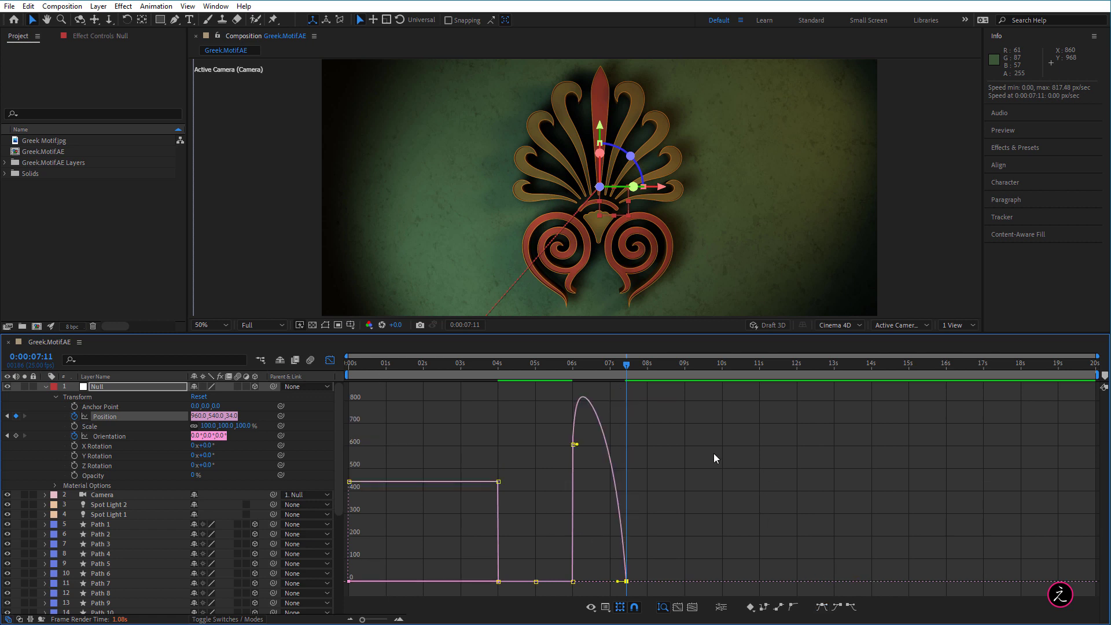
double_click(627, 582)
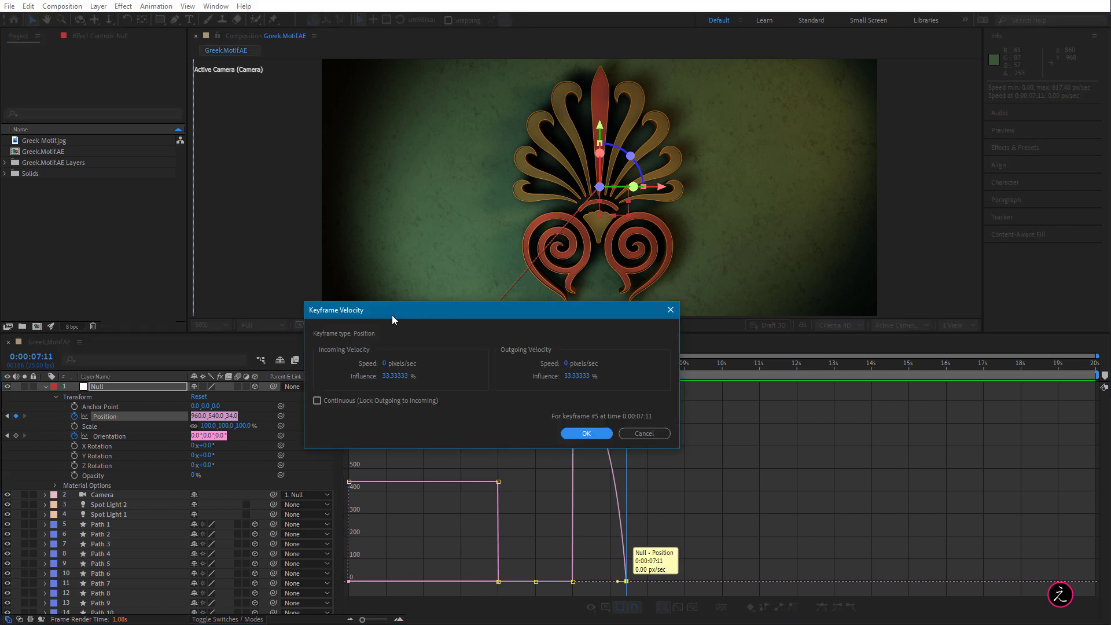
click(399, 377)
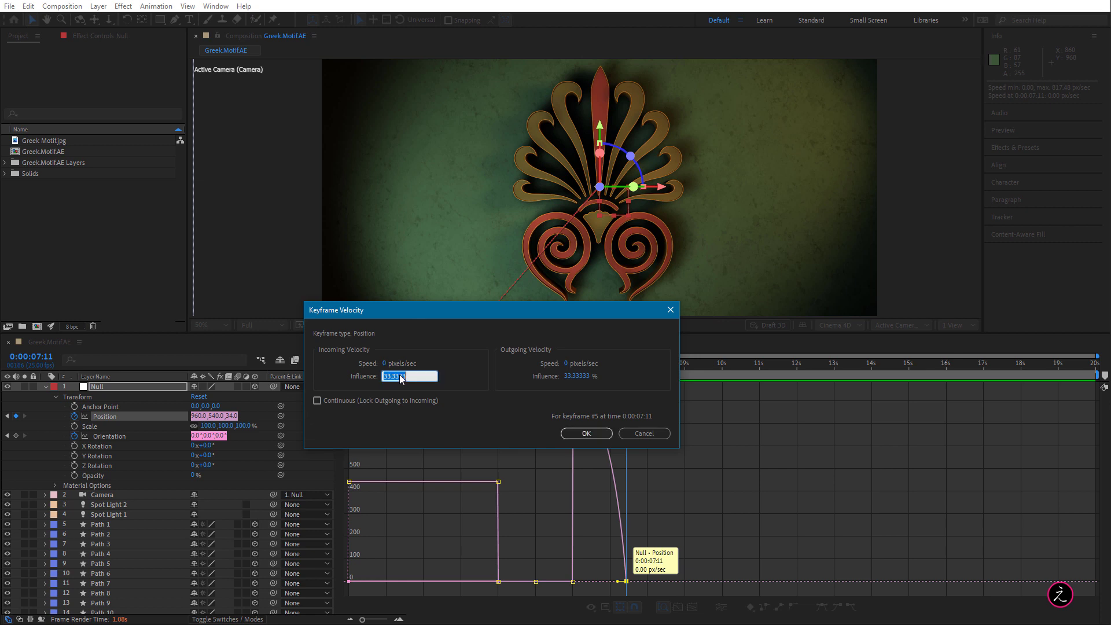
text(75)
click(487, 383)
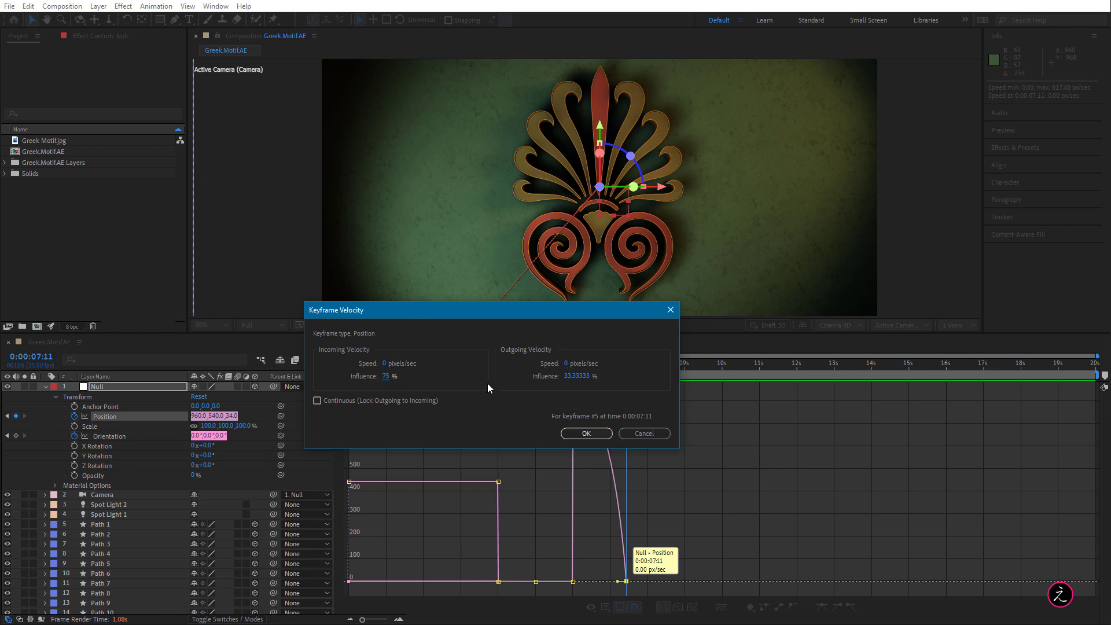
click(573, 433)
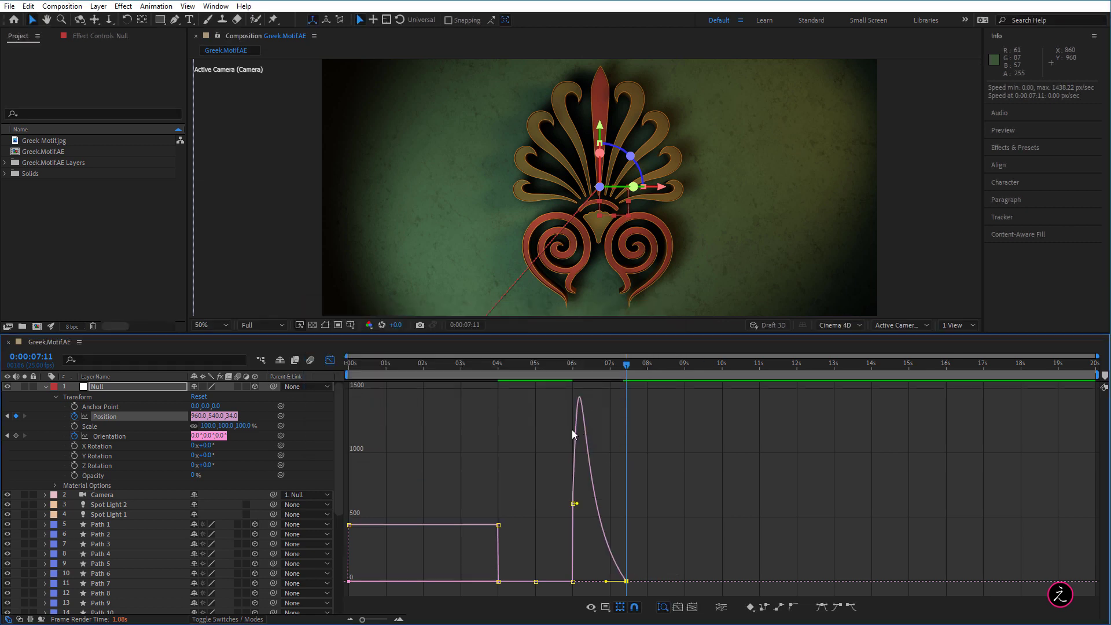
click(333, 358)
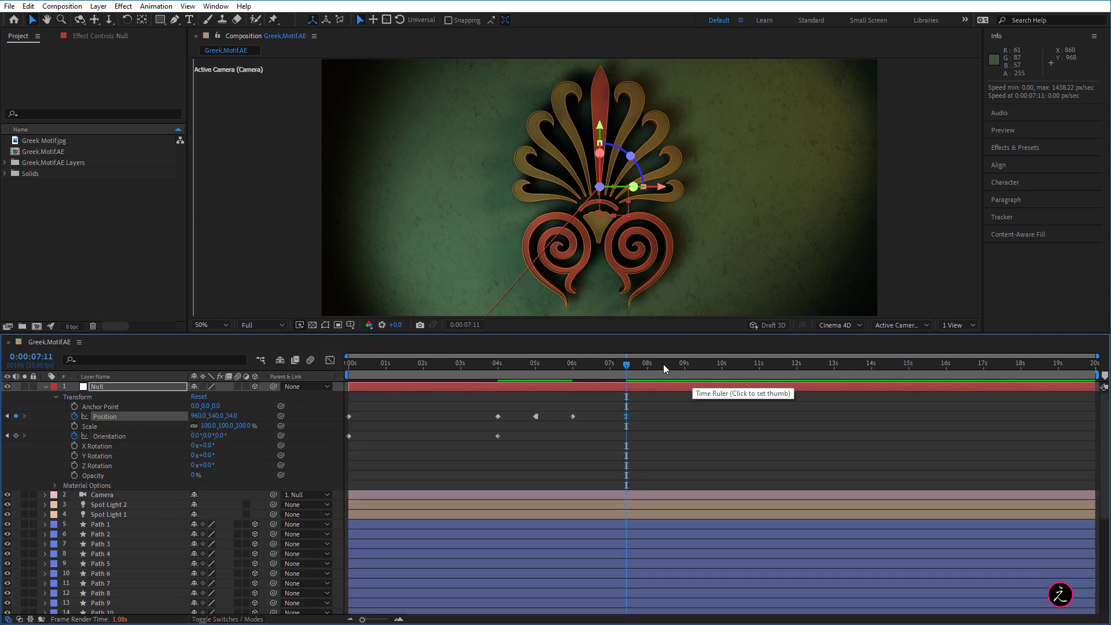
Review the Null's Position speed graph and preview the camera animation from the start.
mouse_move(627, 363)
mouse_down()
mouse_move(360, 362)
mouse_move(681, 362)
mouse_move(585, 370)
mouse_move(637, 369)
mouse_up()
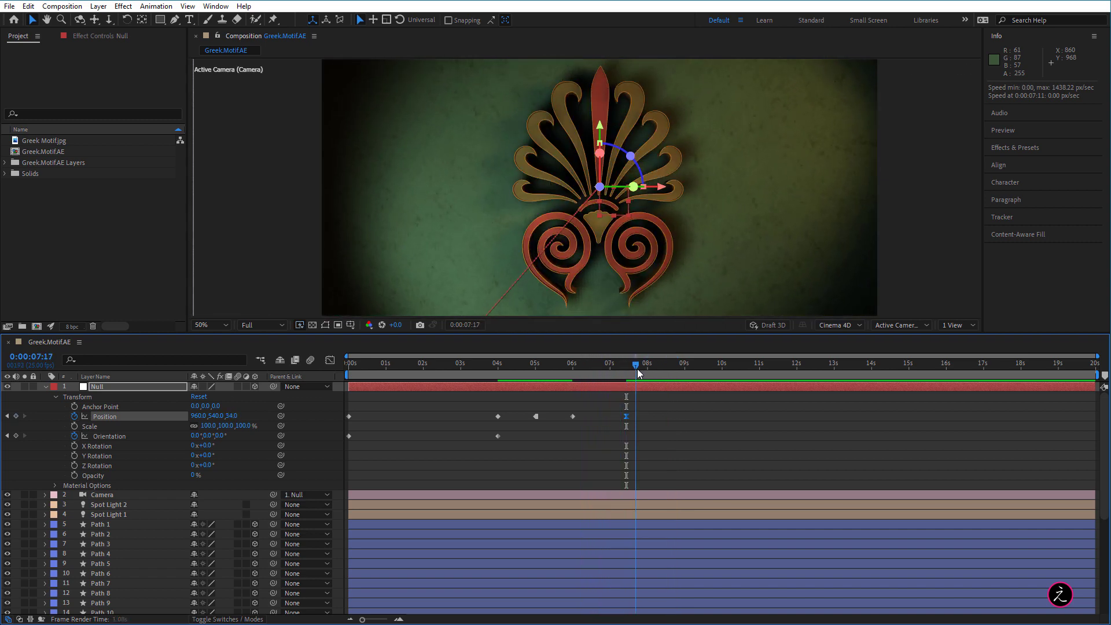
click(332, 363)
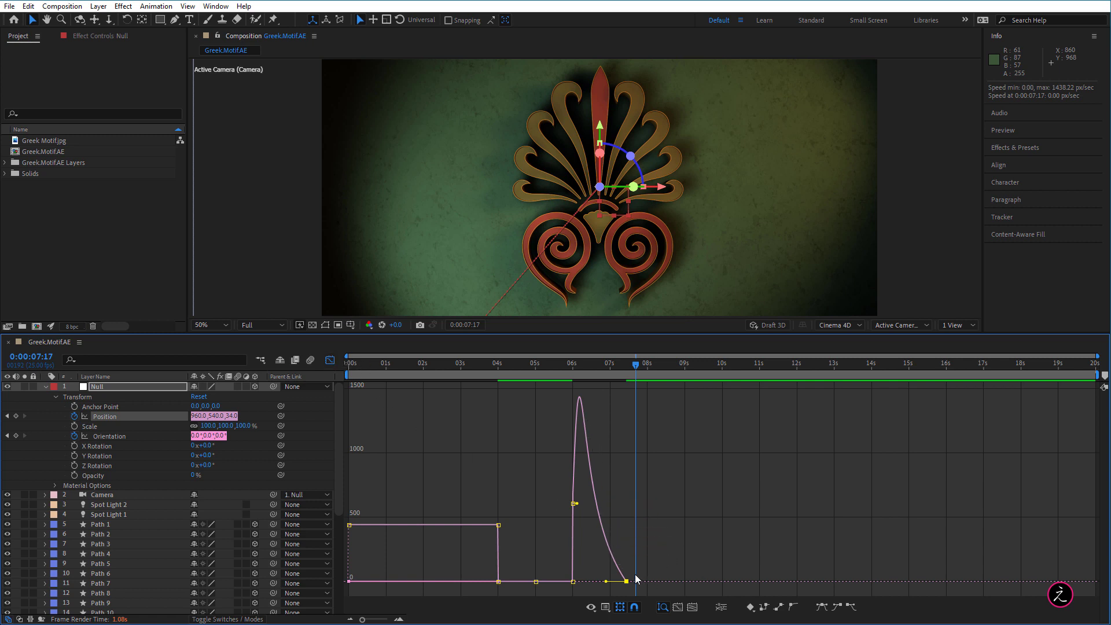
click(330, 360)
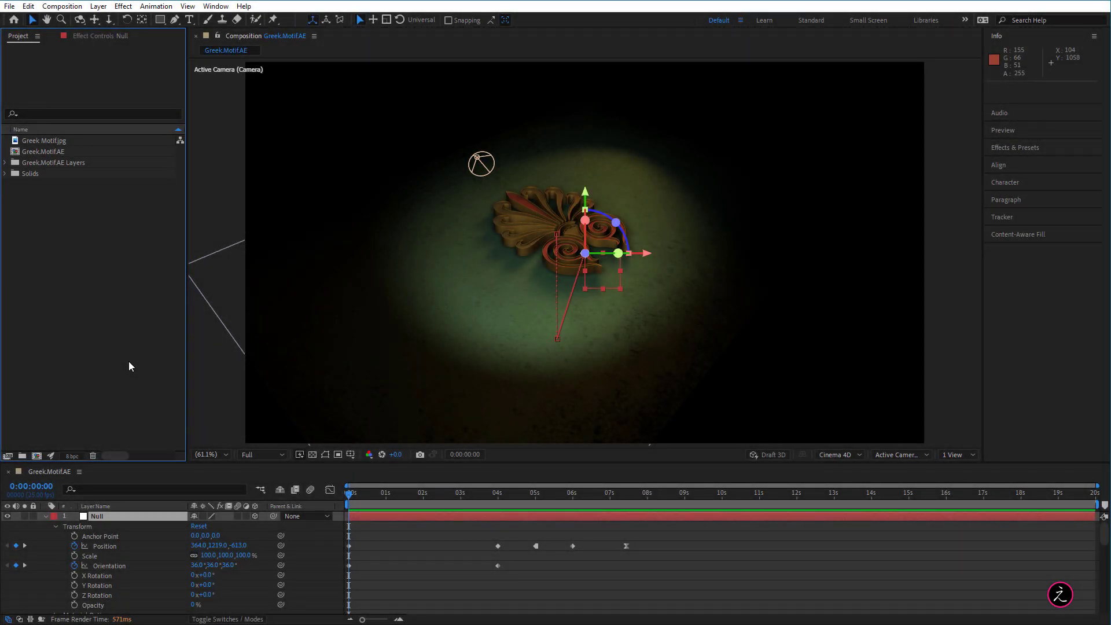
key(space)
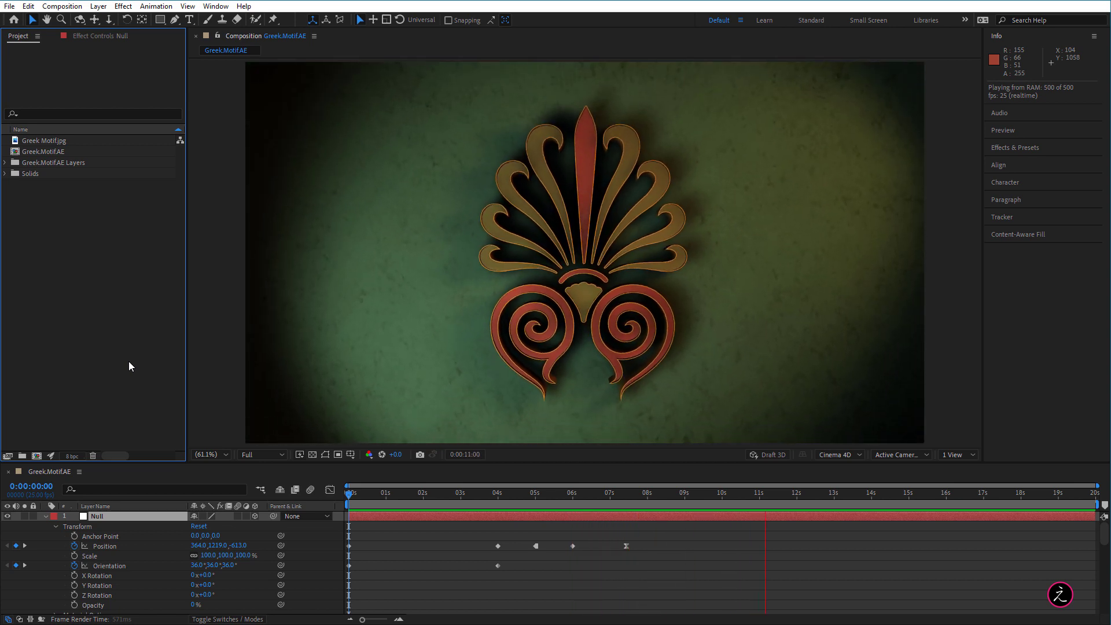
key(space)
End the work area at 0:00:08:00 and trim the composition to it.
drag(764, 492, 647, 496)
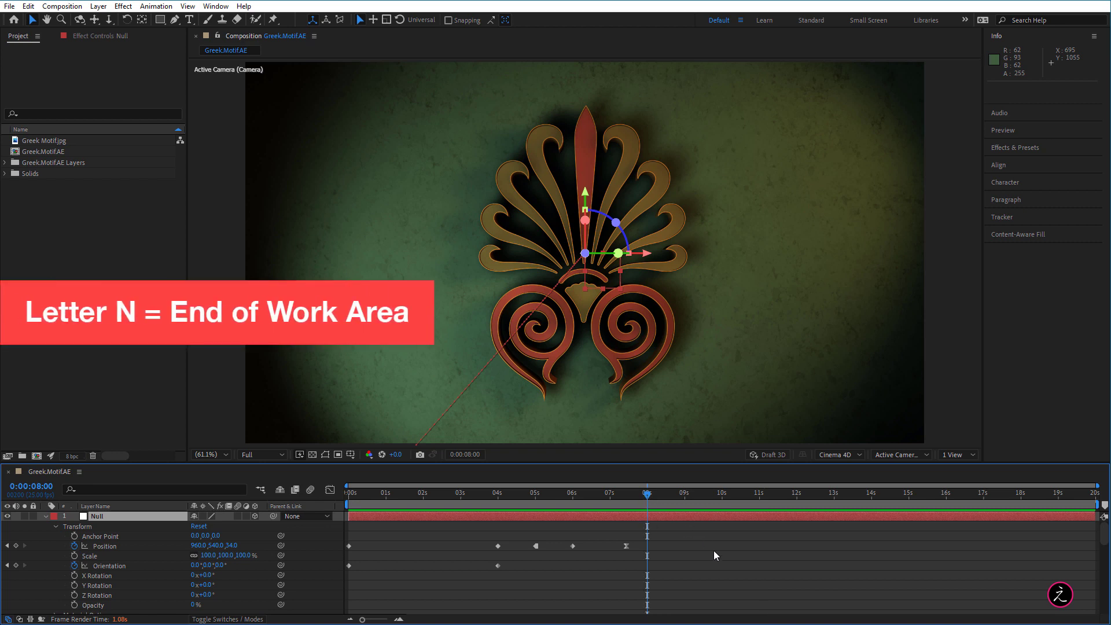
key(n)
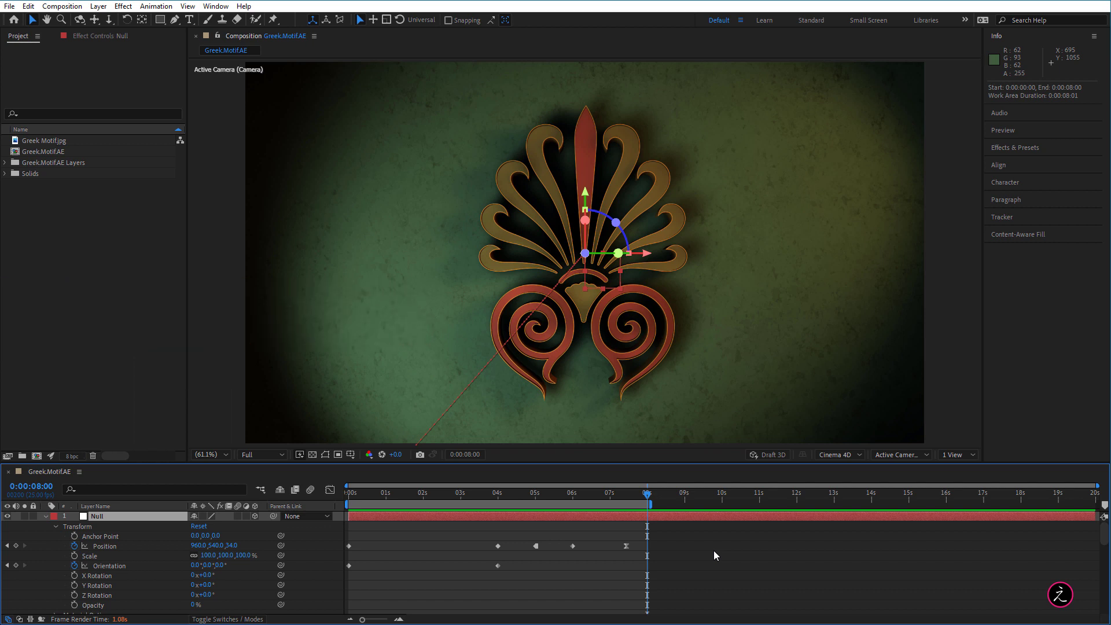
right_click(622, 501)
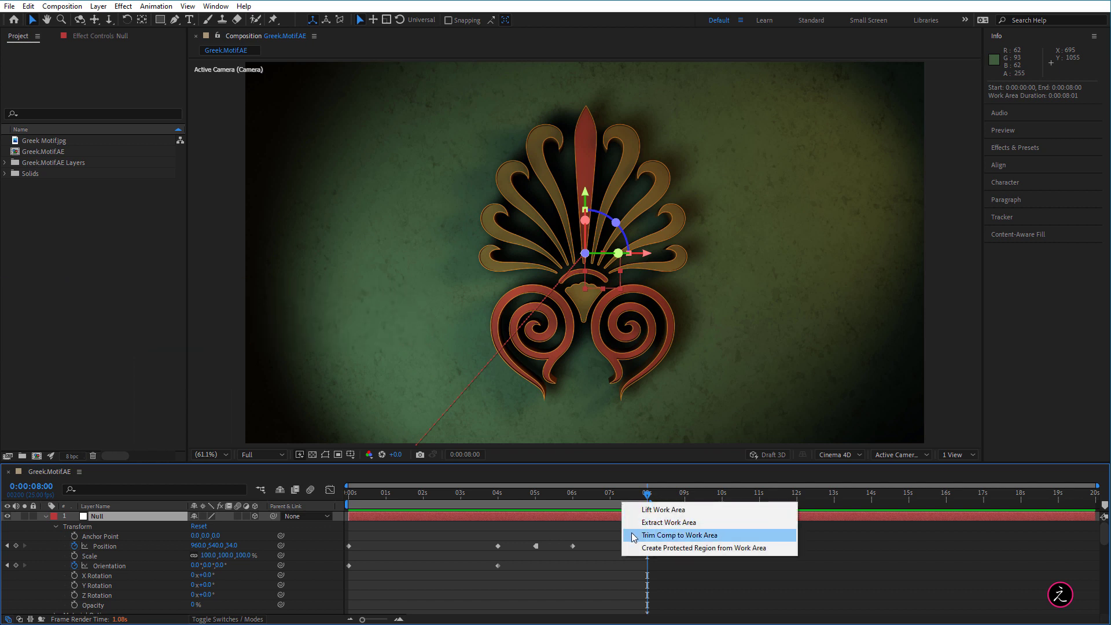
click(632, 534)
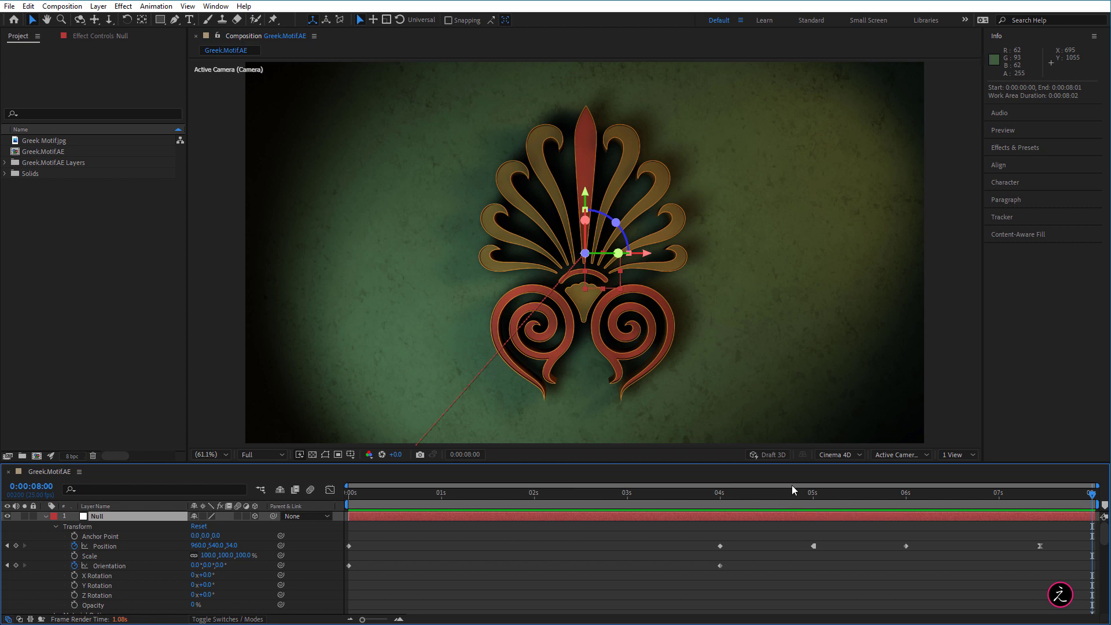
Check the quality setting in the Cinema 4D render options and dismiss them without changes.
click(862, 455)
click(883, 494)
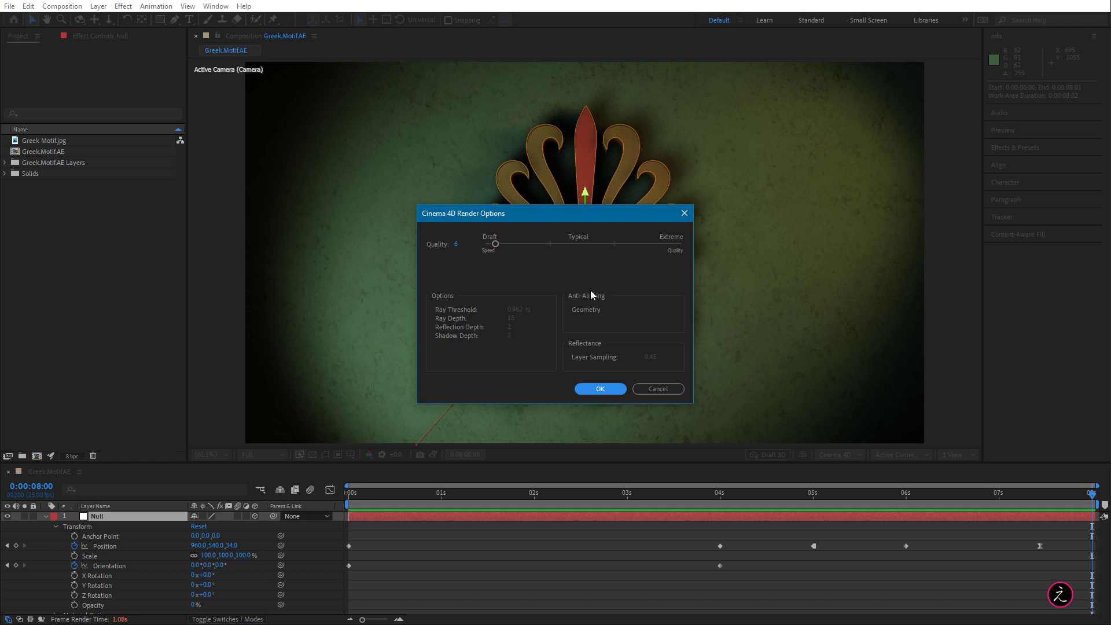
click(660, 389)
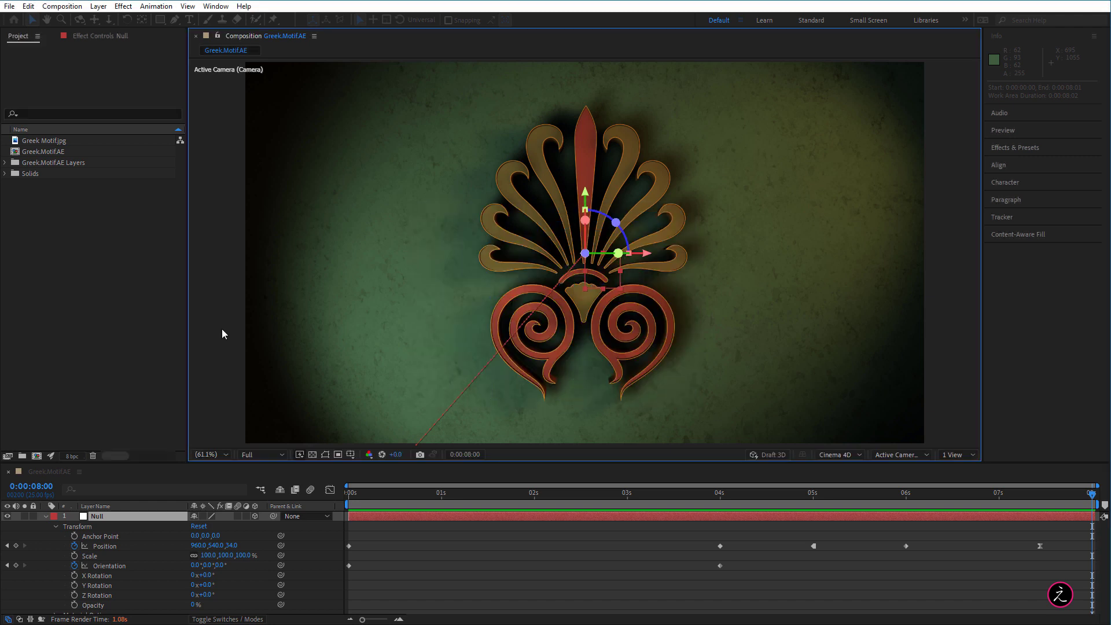